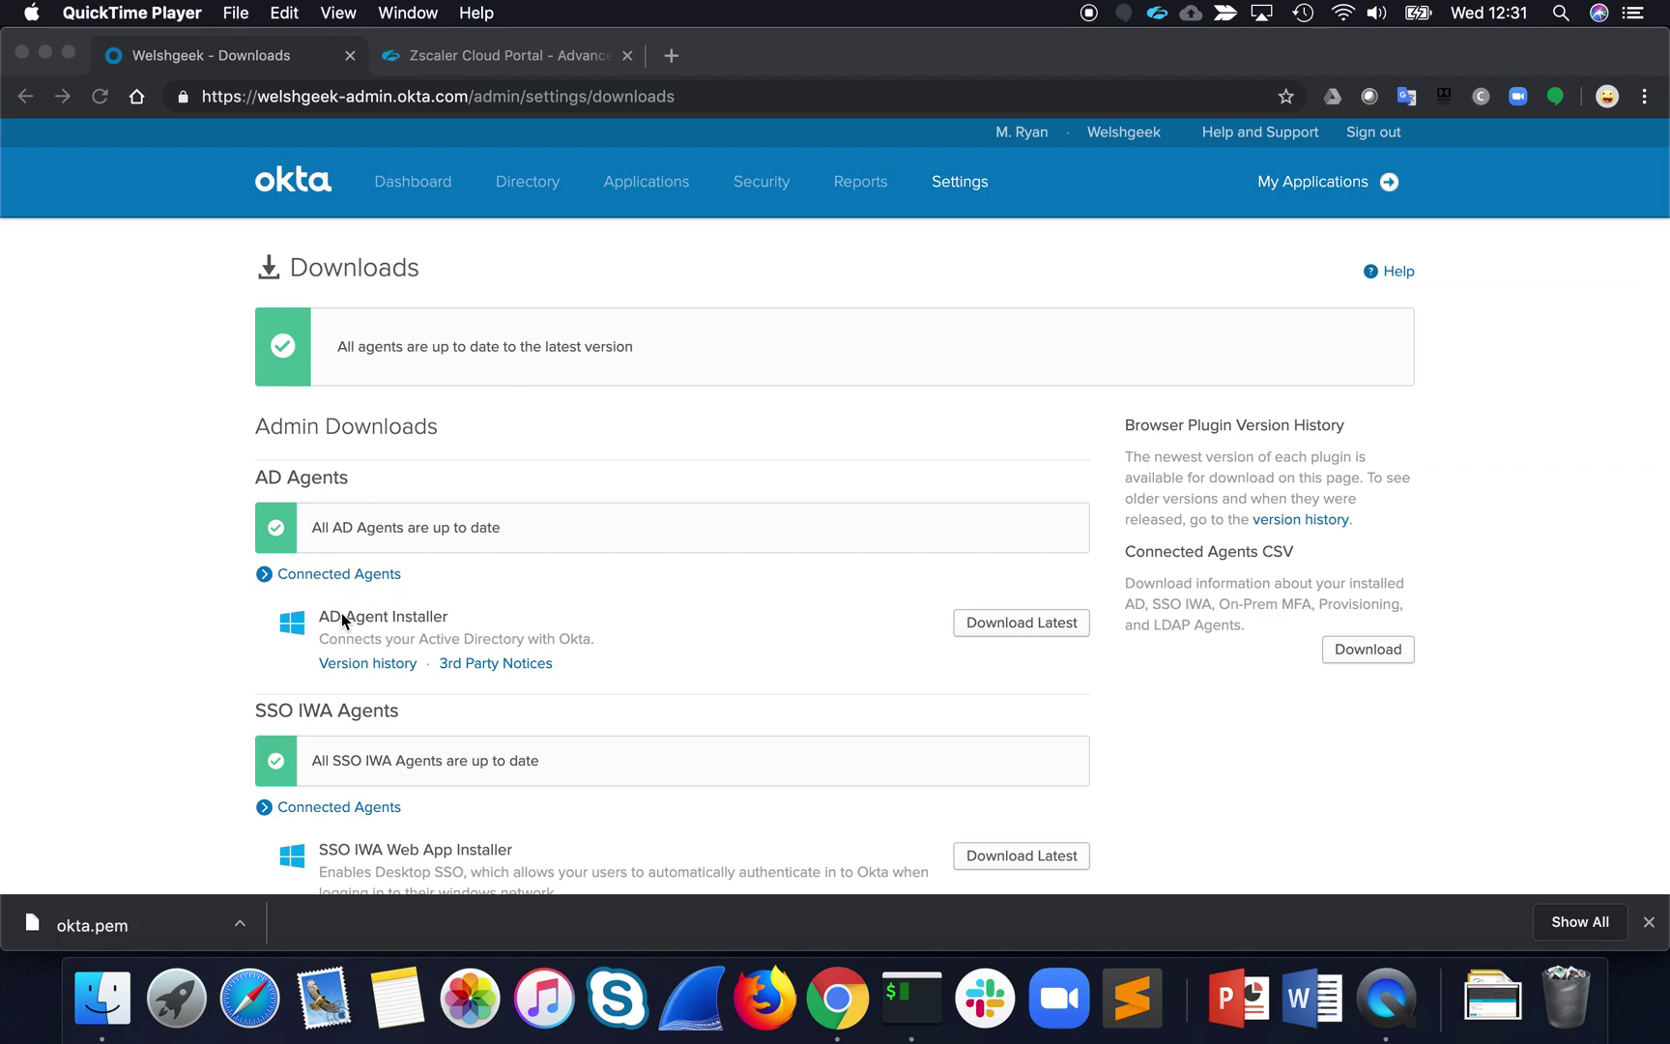
Open Security > Delegated Authentication and scroll down to the Desktop Single Sign-On section.
click(454, 618)
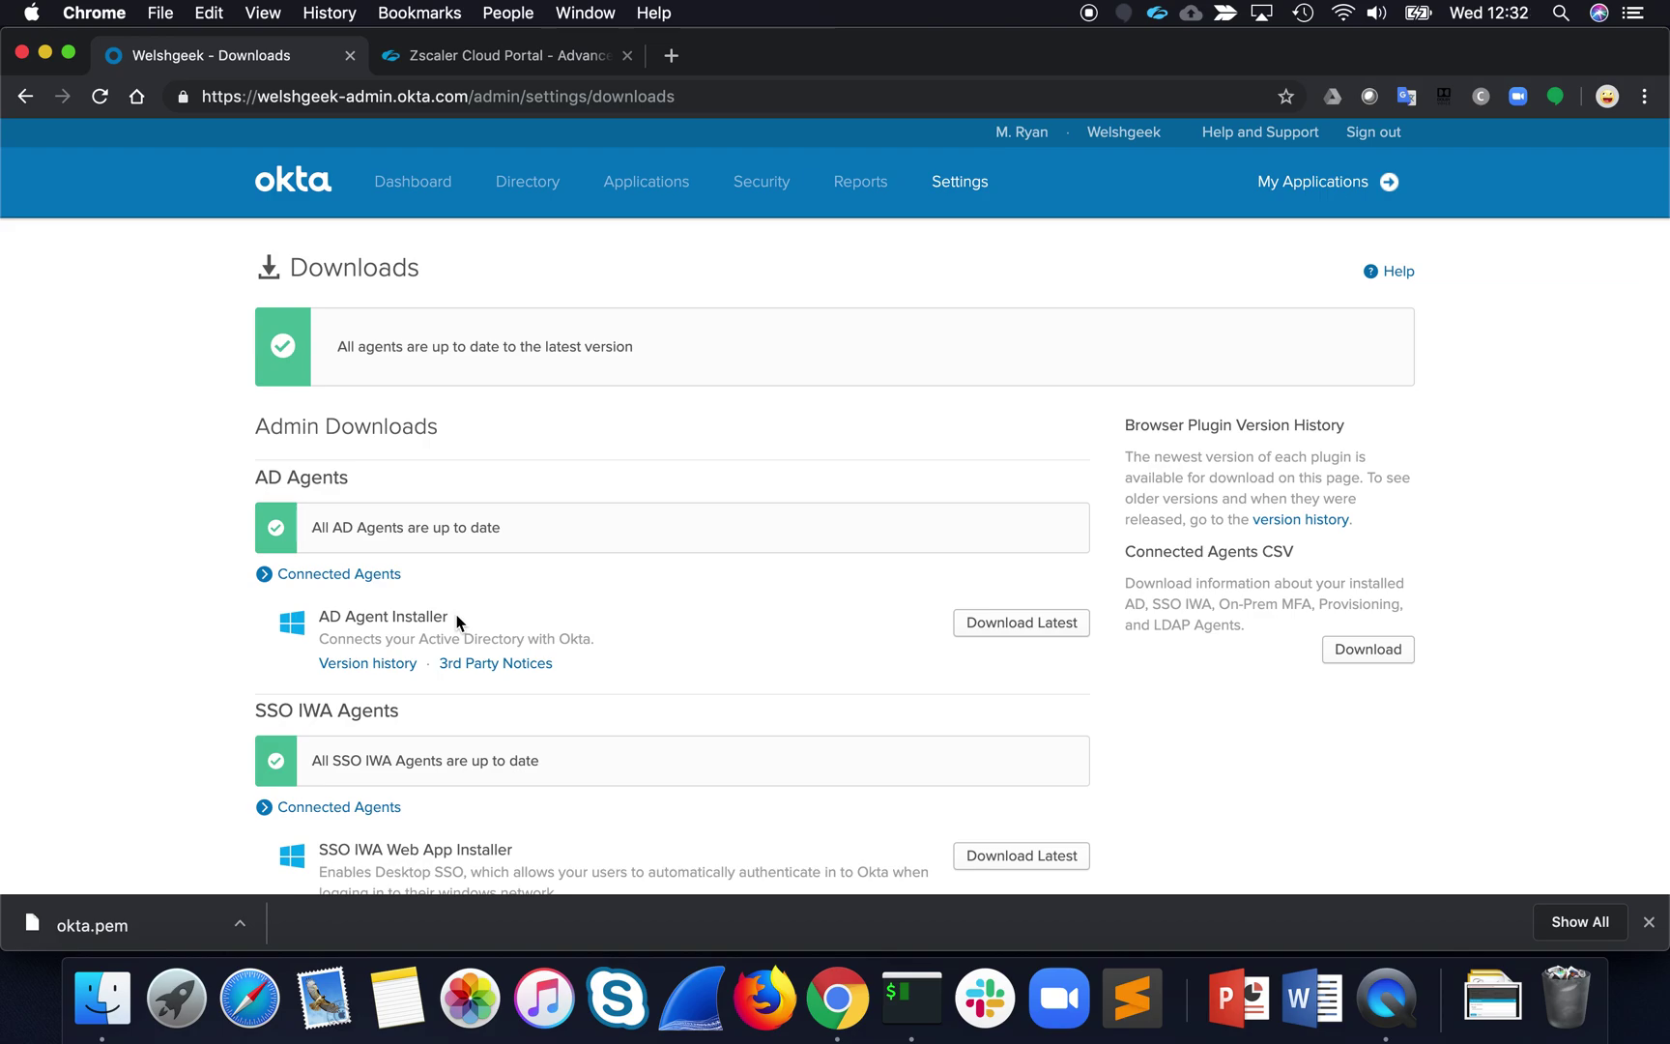
scroll(457, 621, down, 2)
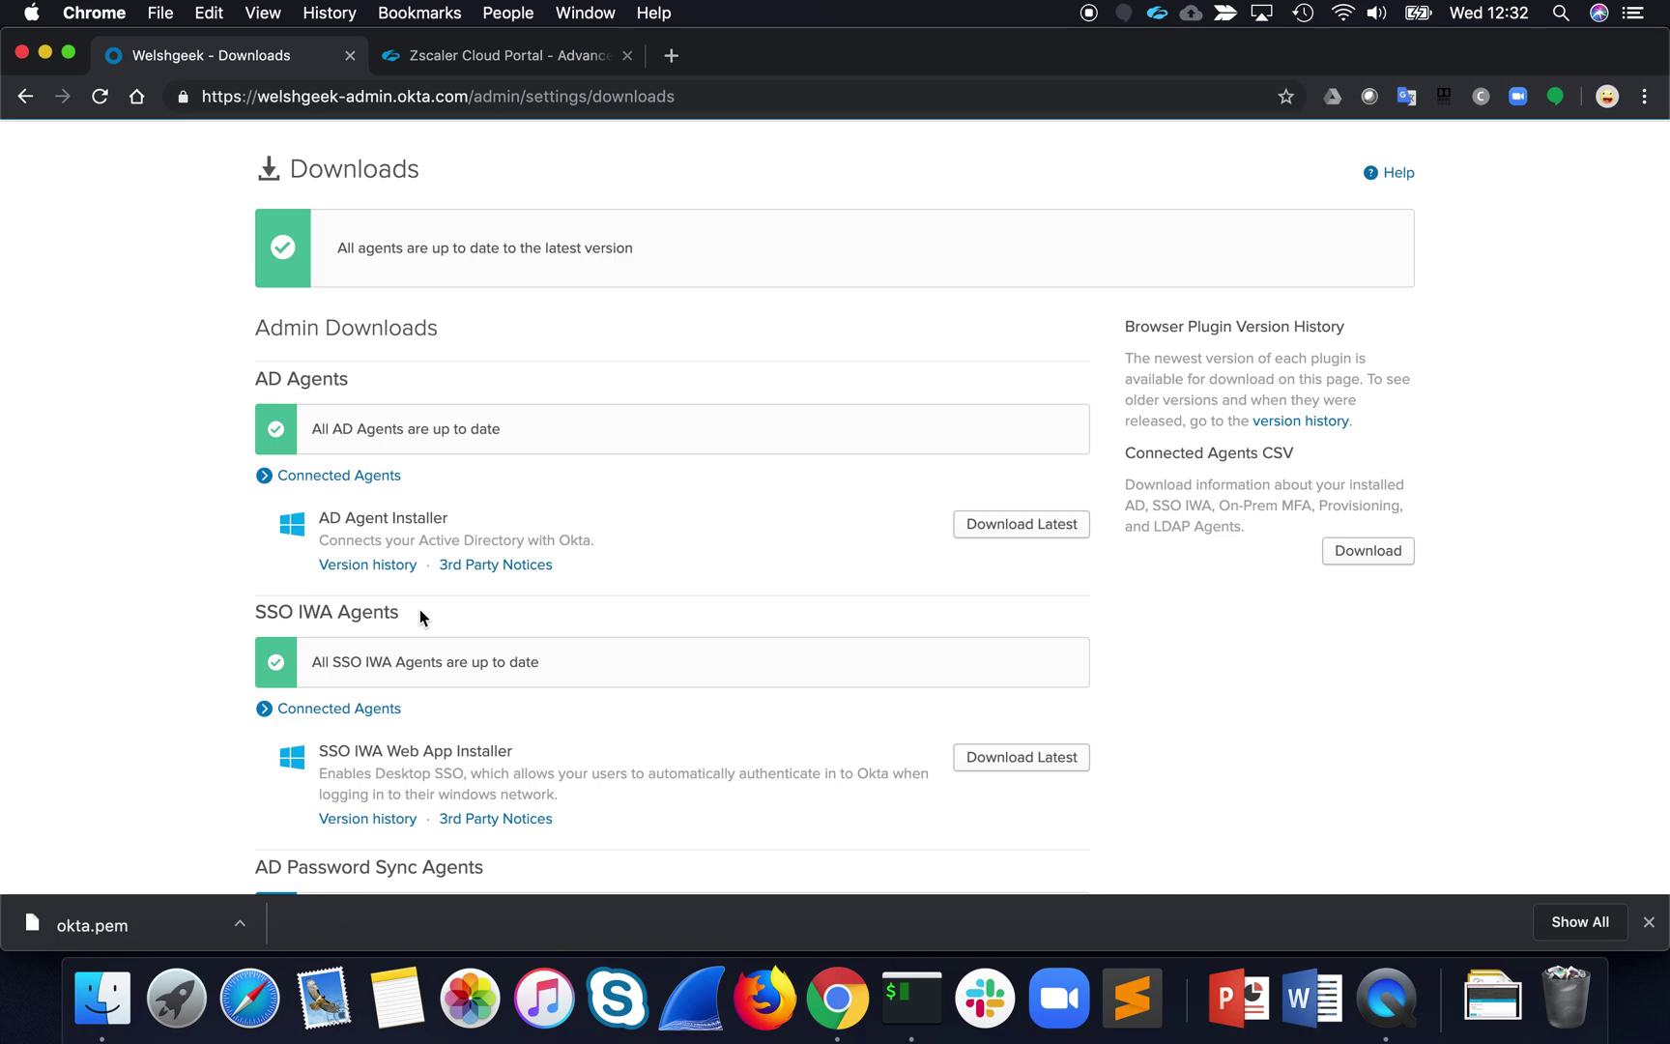
scroll(419, 617, up, 2)
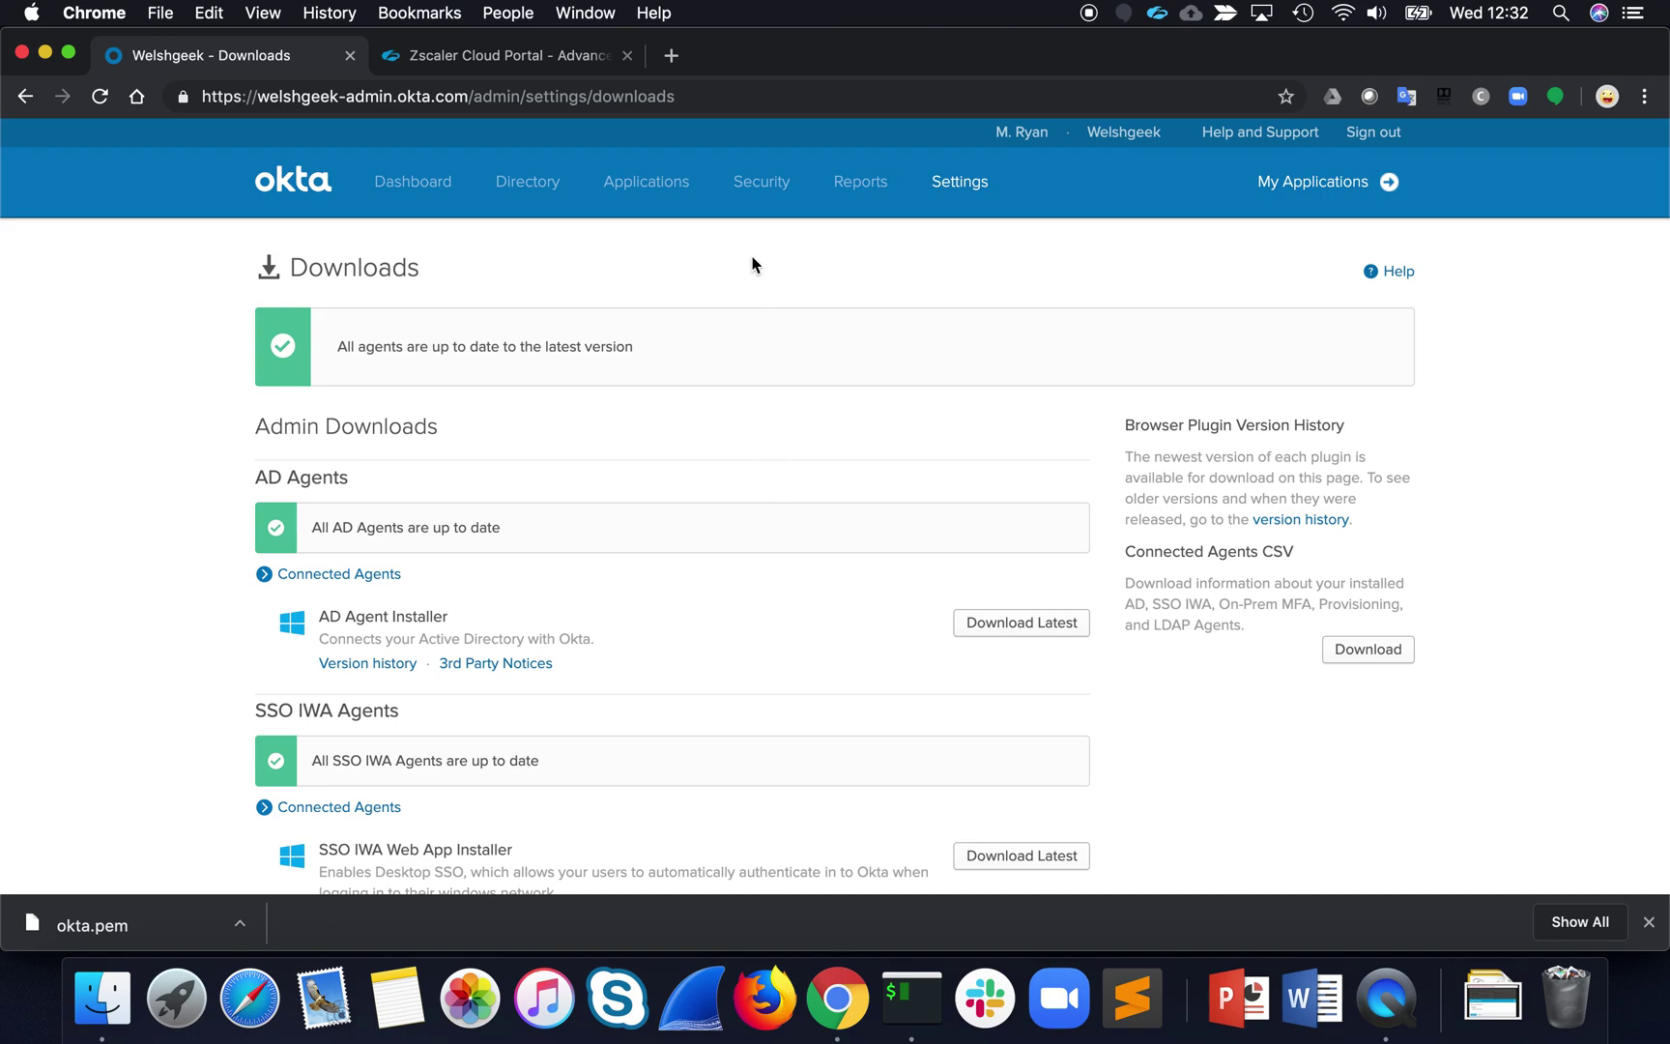
mouse_move(760, 185)
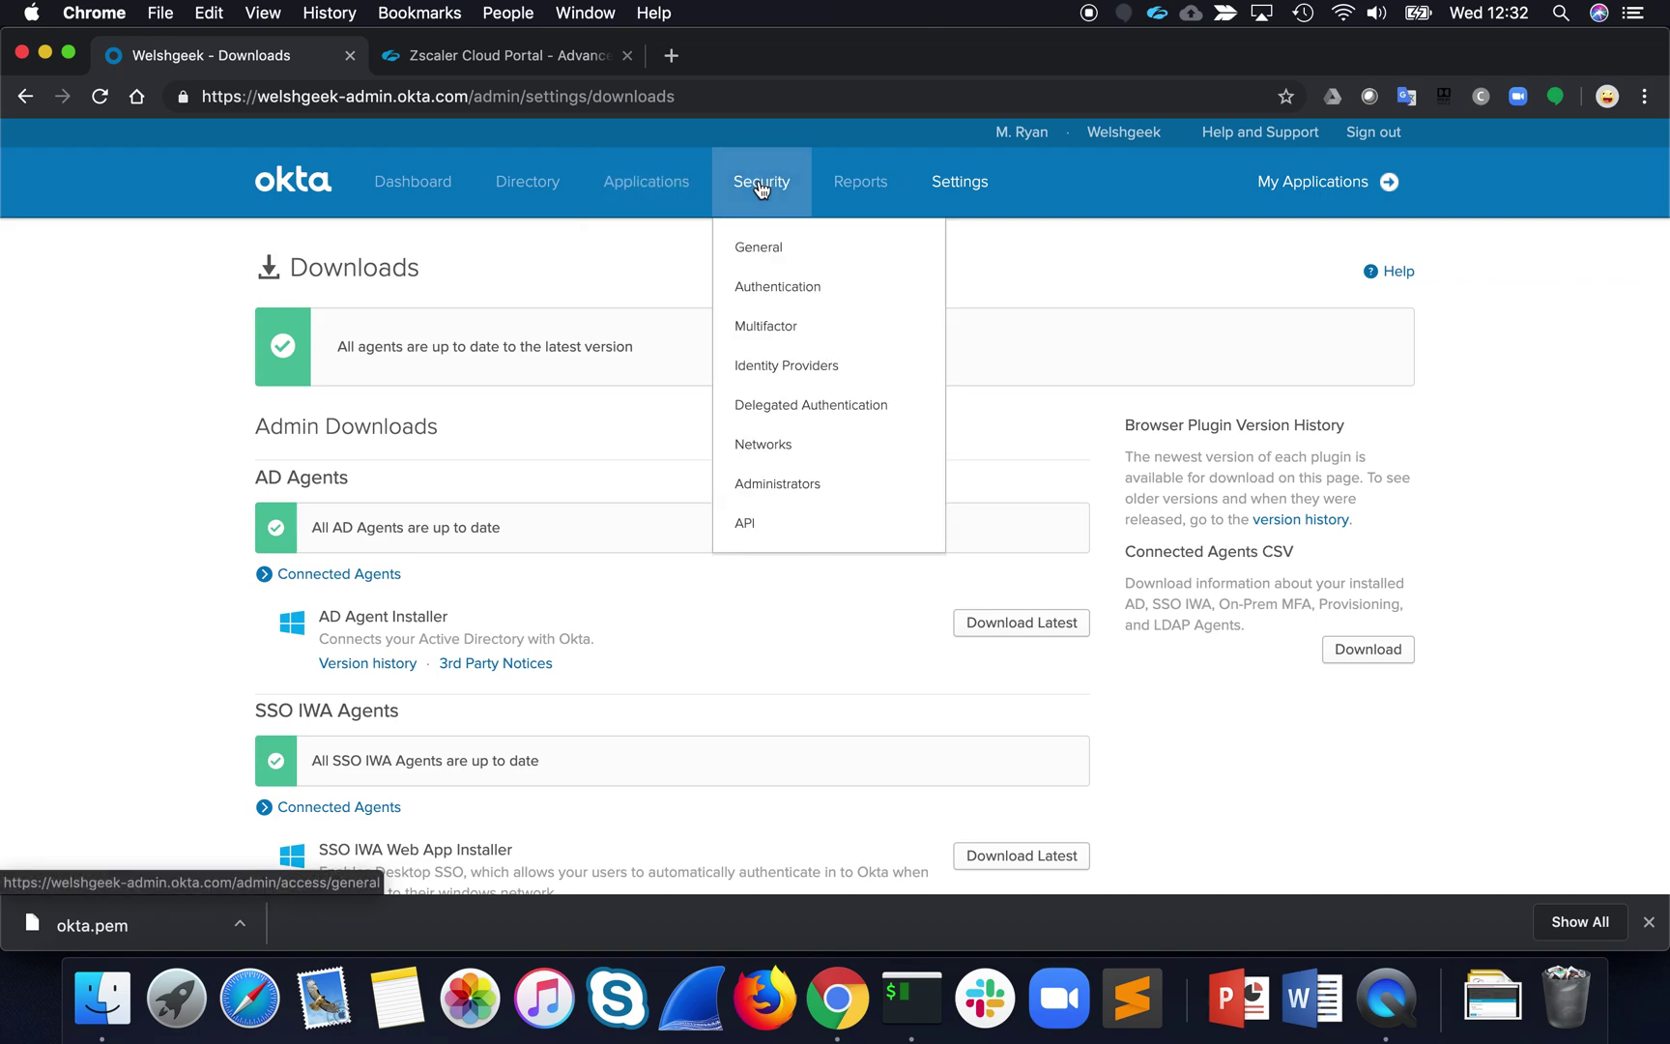
click(783, 405)
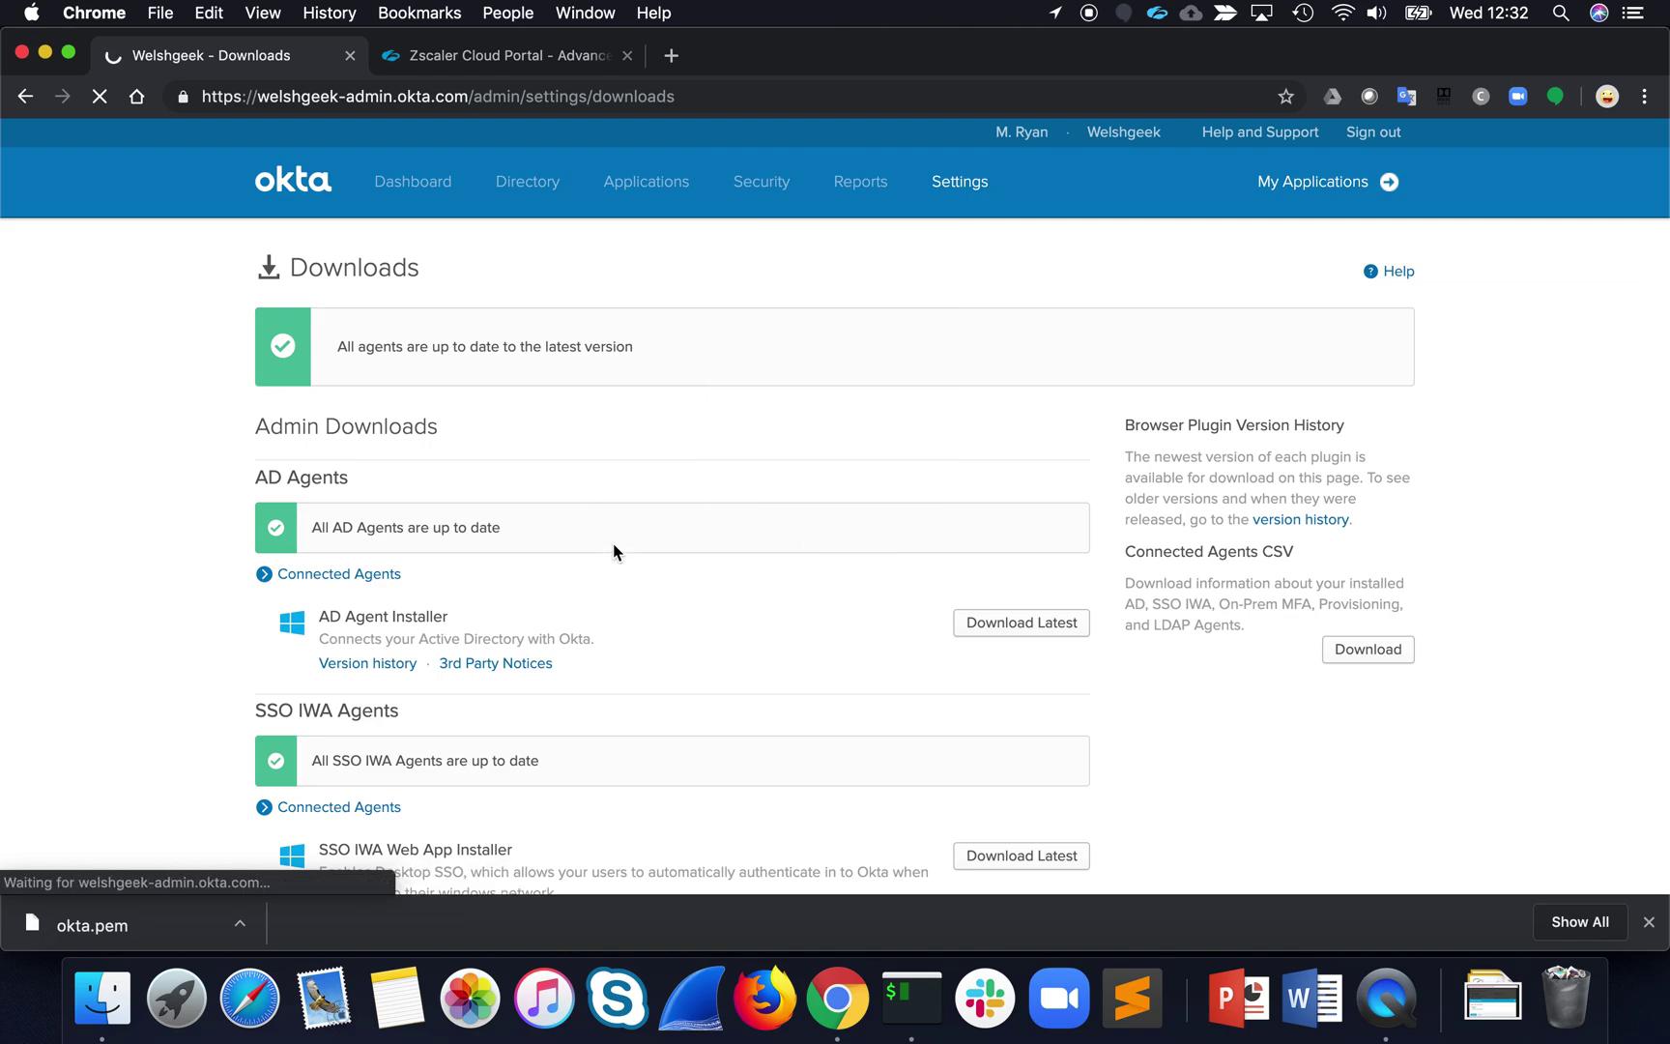
scroll(614, 547, down, 1)
scroll(613, 547, down, 5)
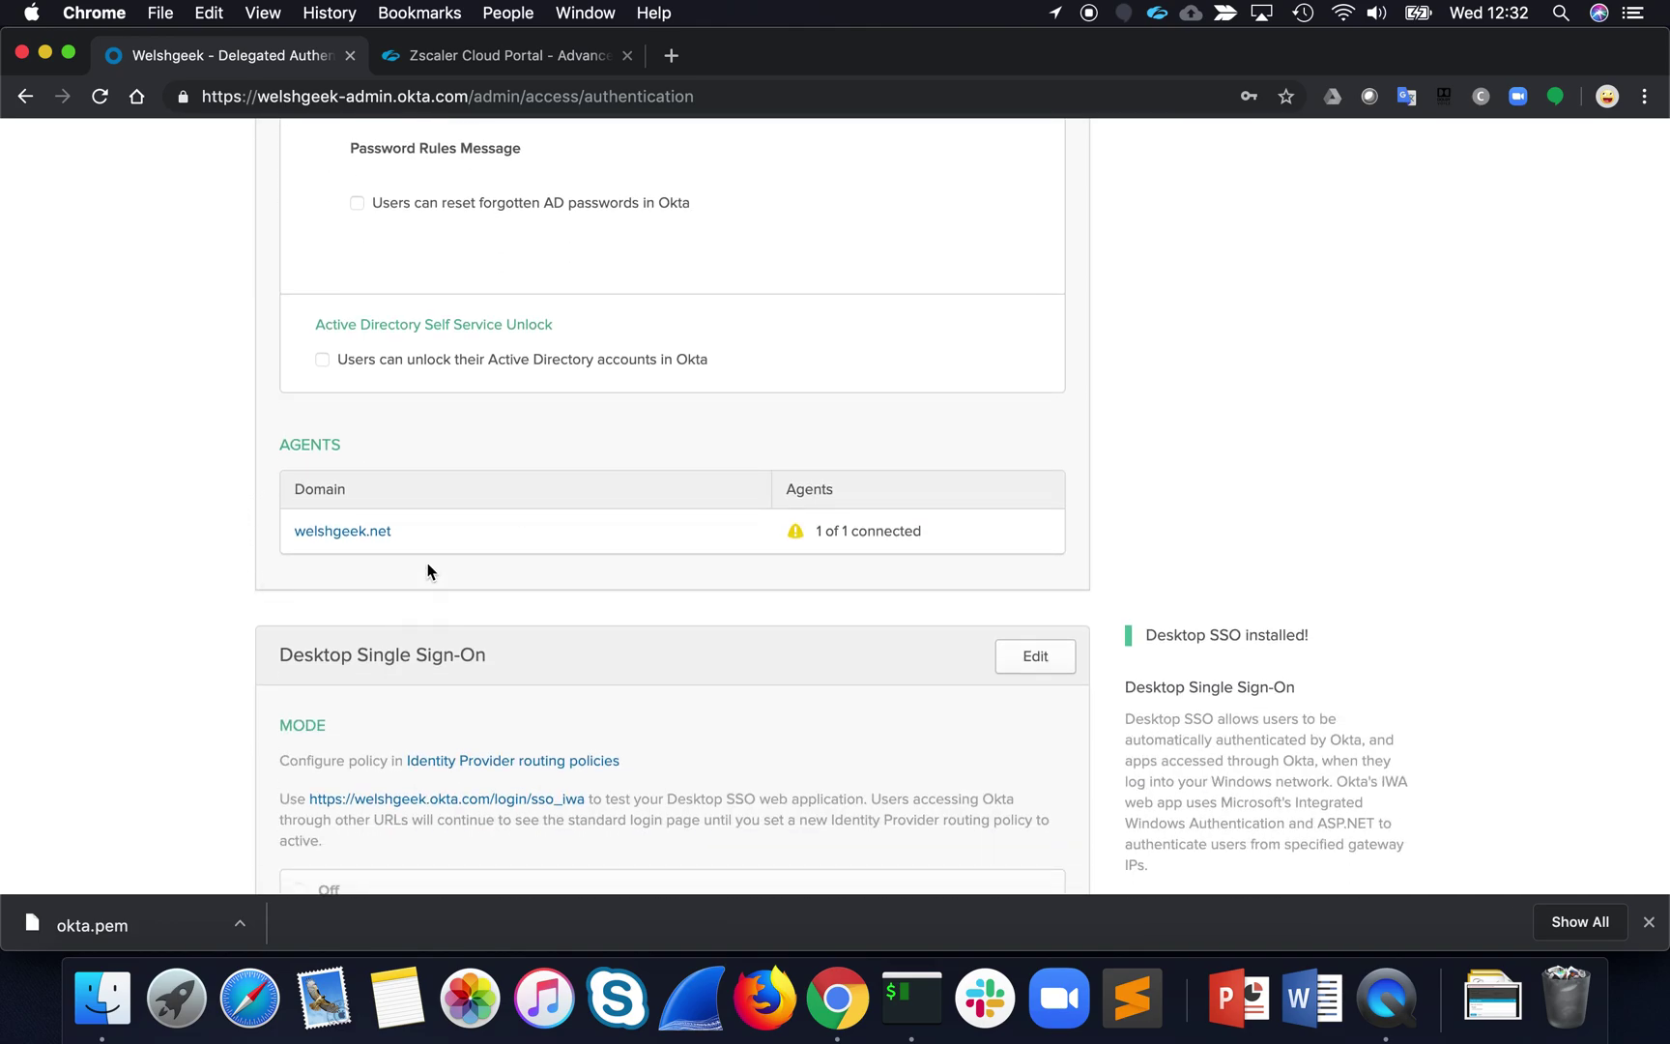
scroll(426, 562, down, 4)
scroll(315, 706, down, 3)
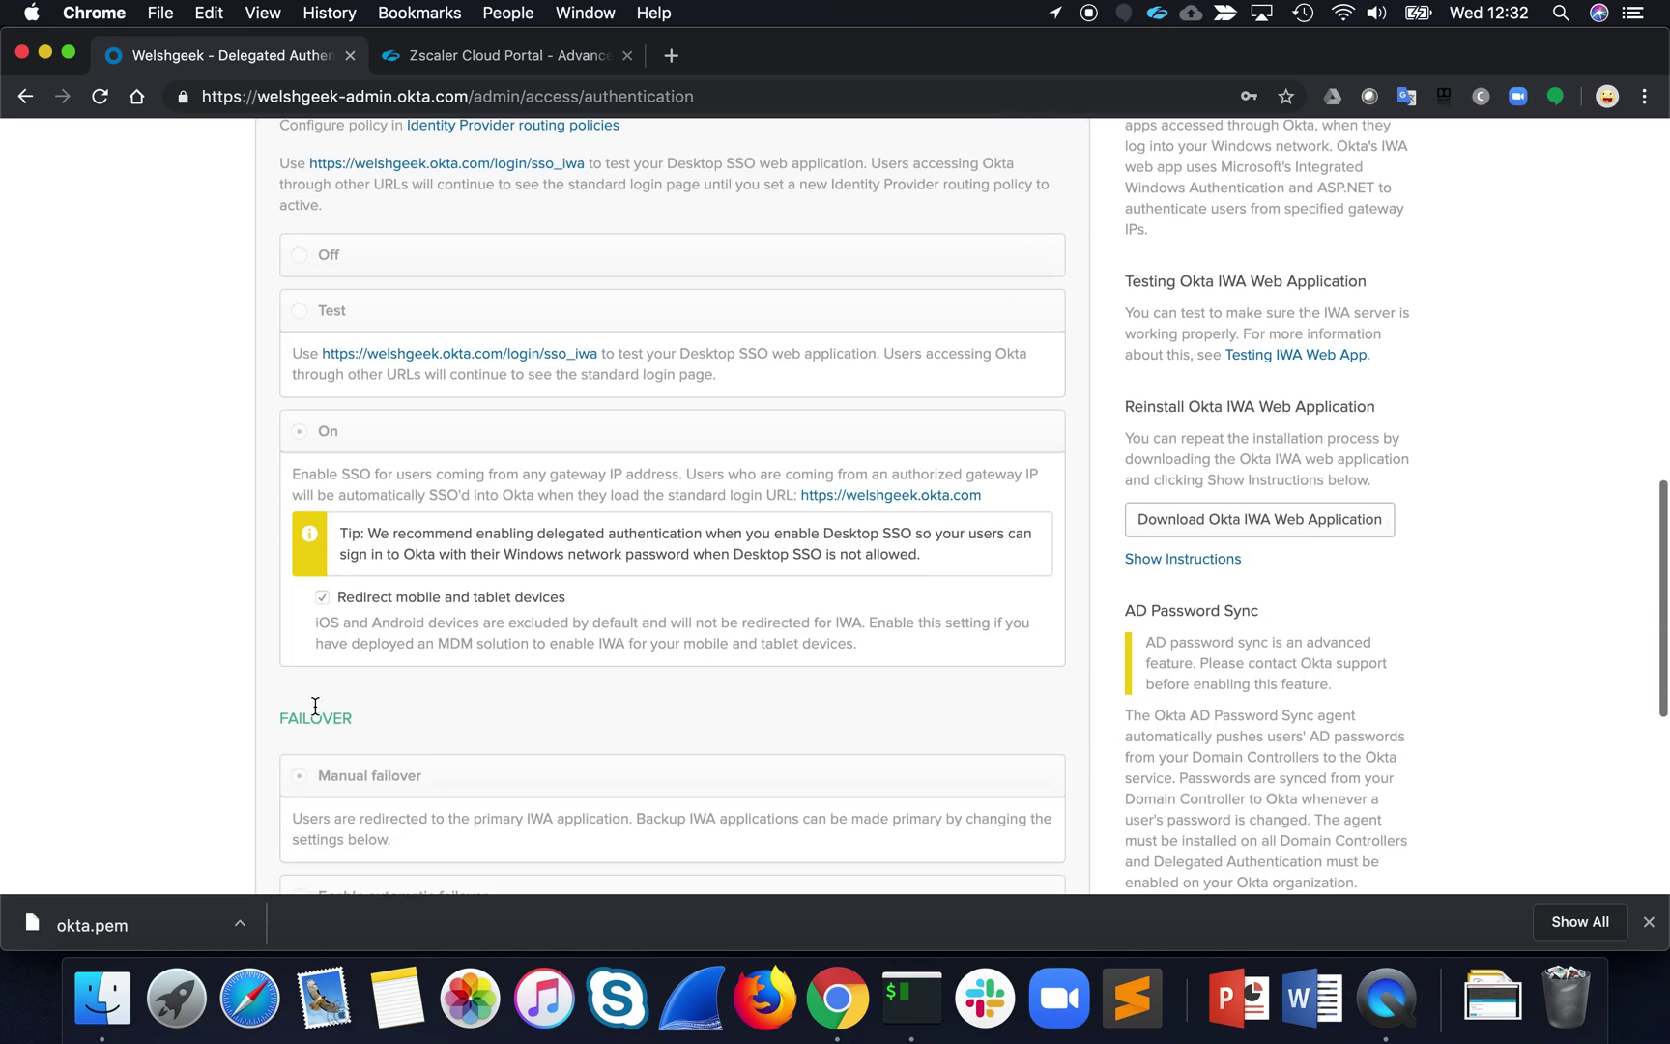
Highlight the standard login URL, then expand the DC2 IWA app's details.
drag(986, 489, 795, 488)
click(657, 492)
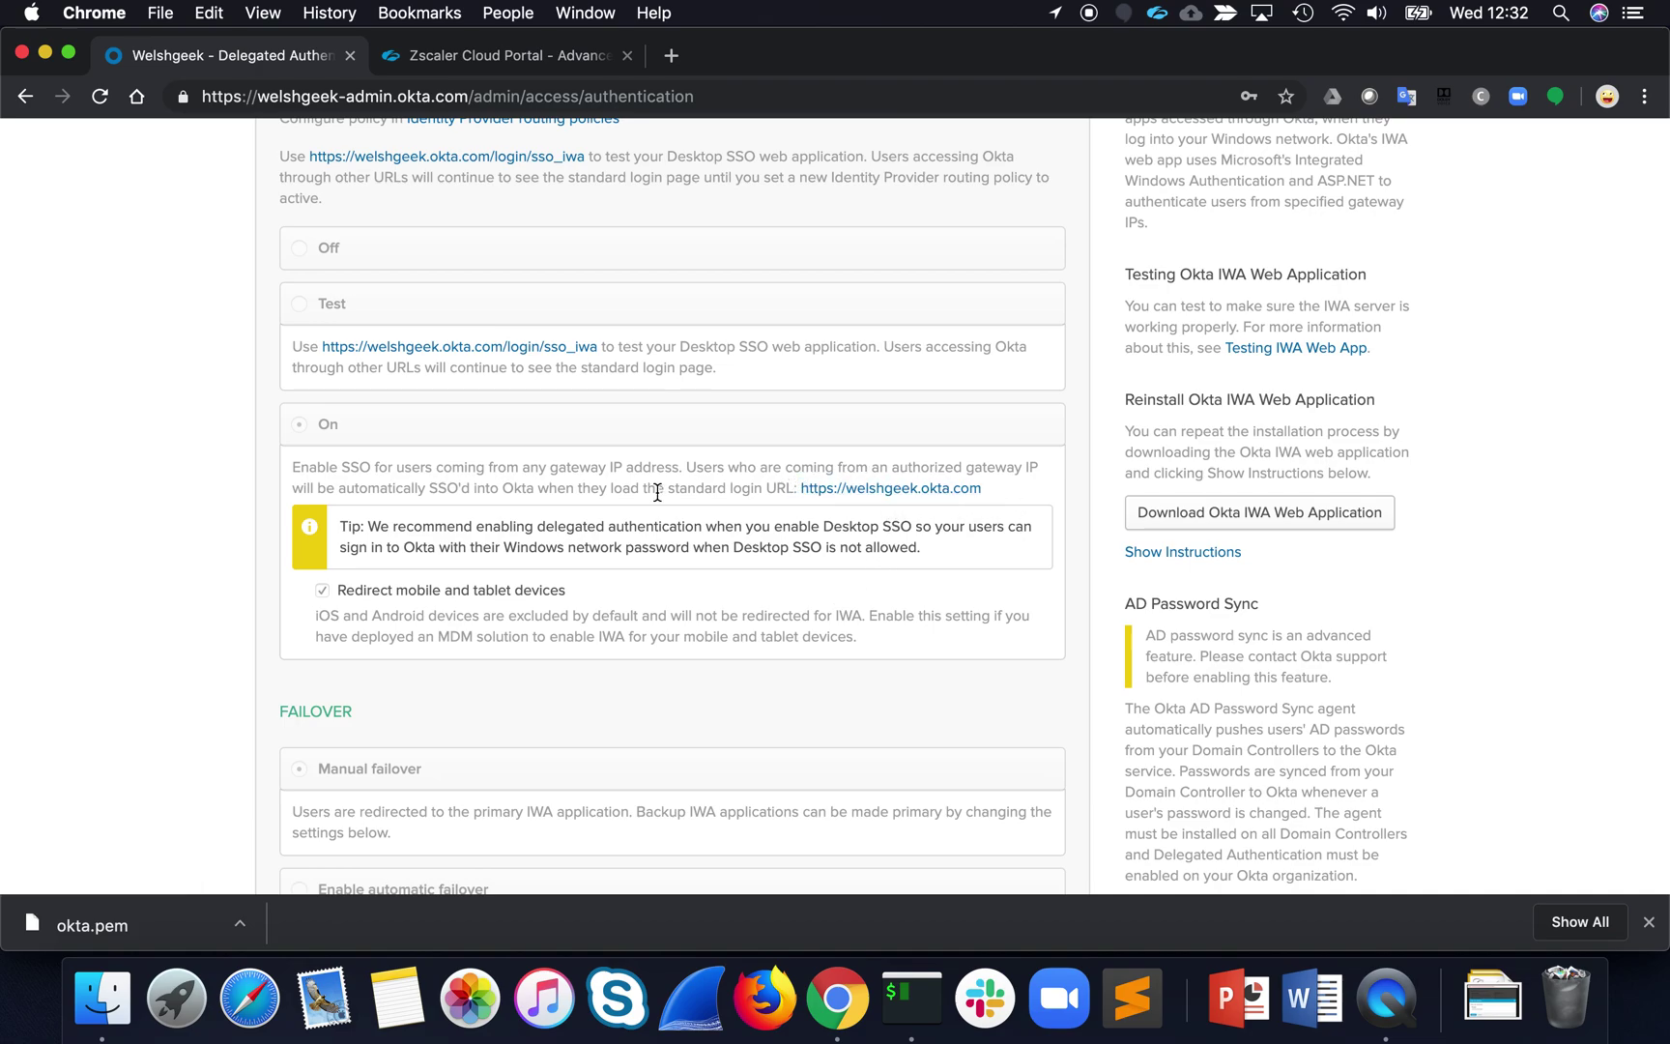
scroll(657, 492, down, 6)
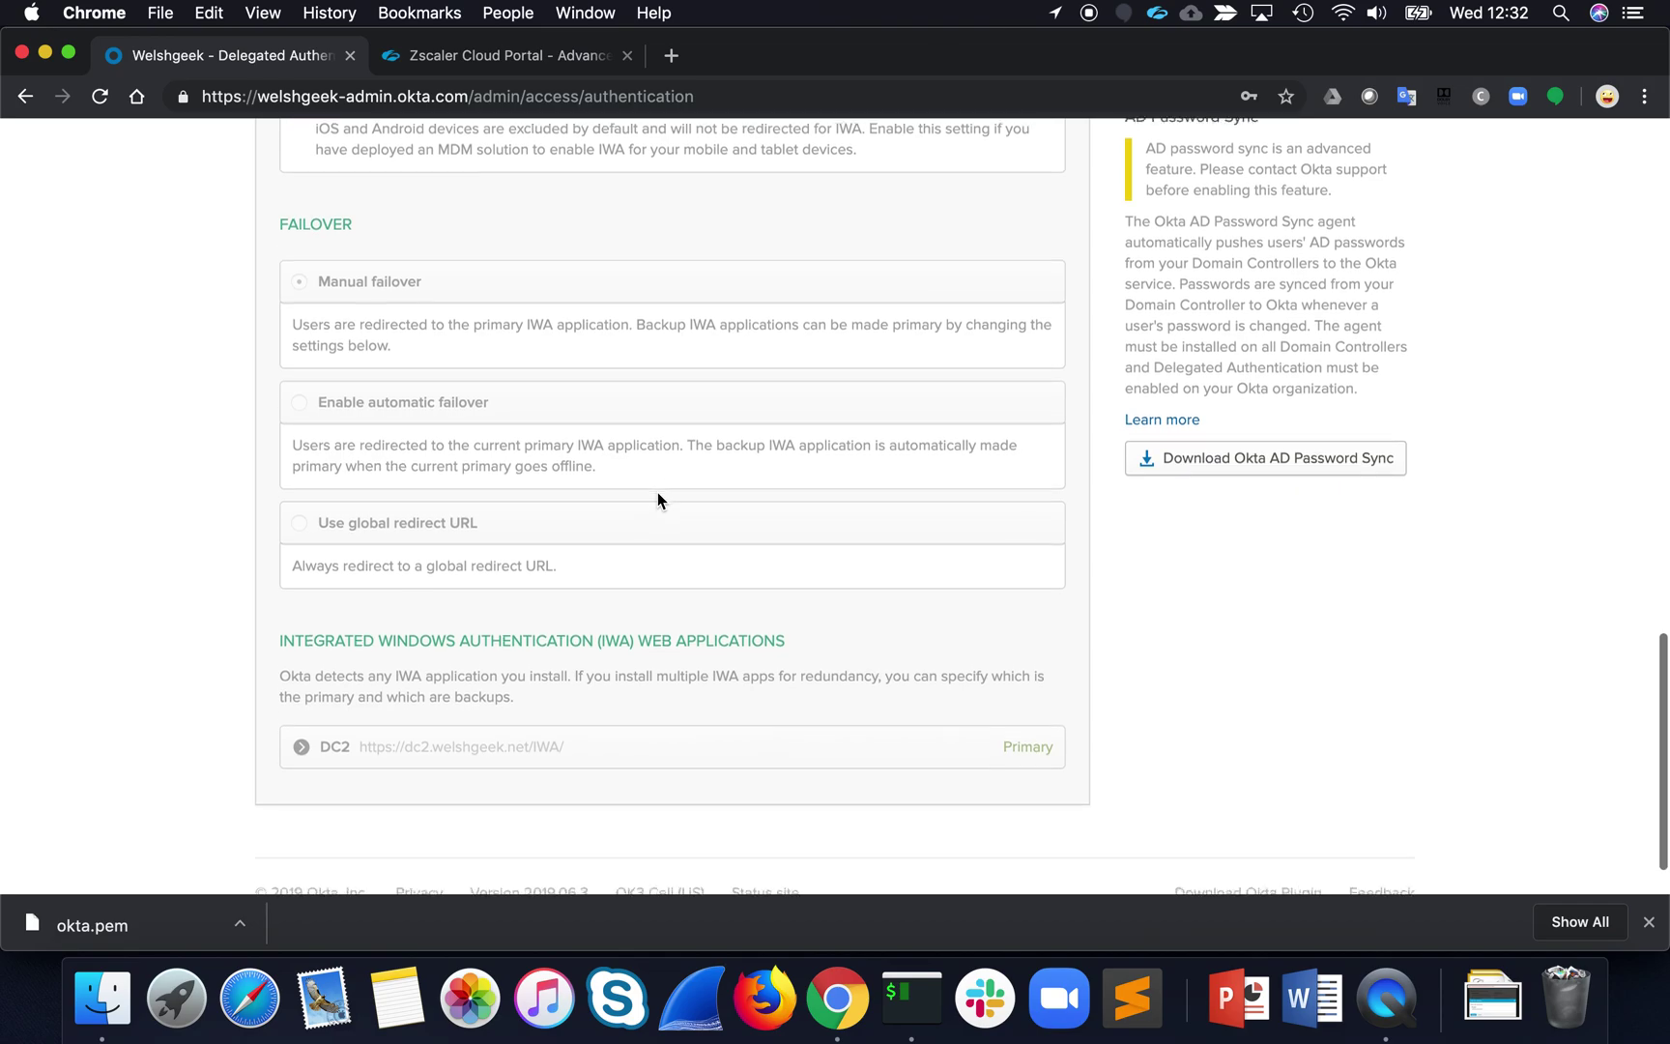
click(349, 705)
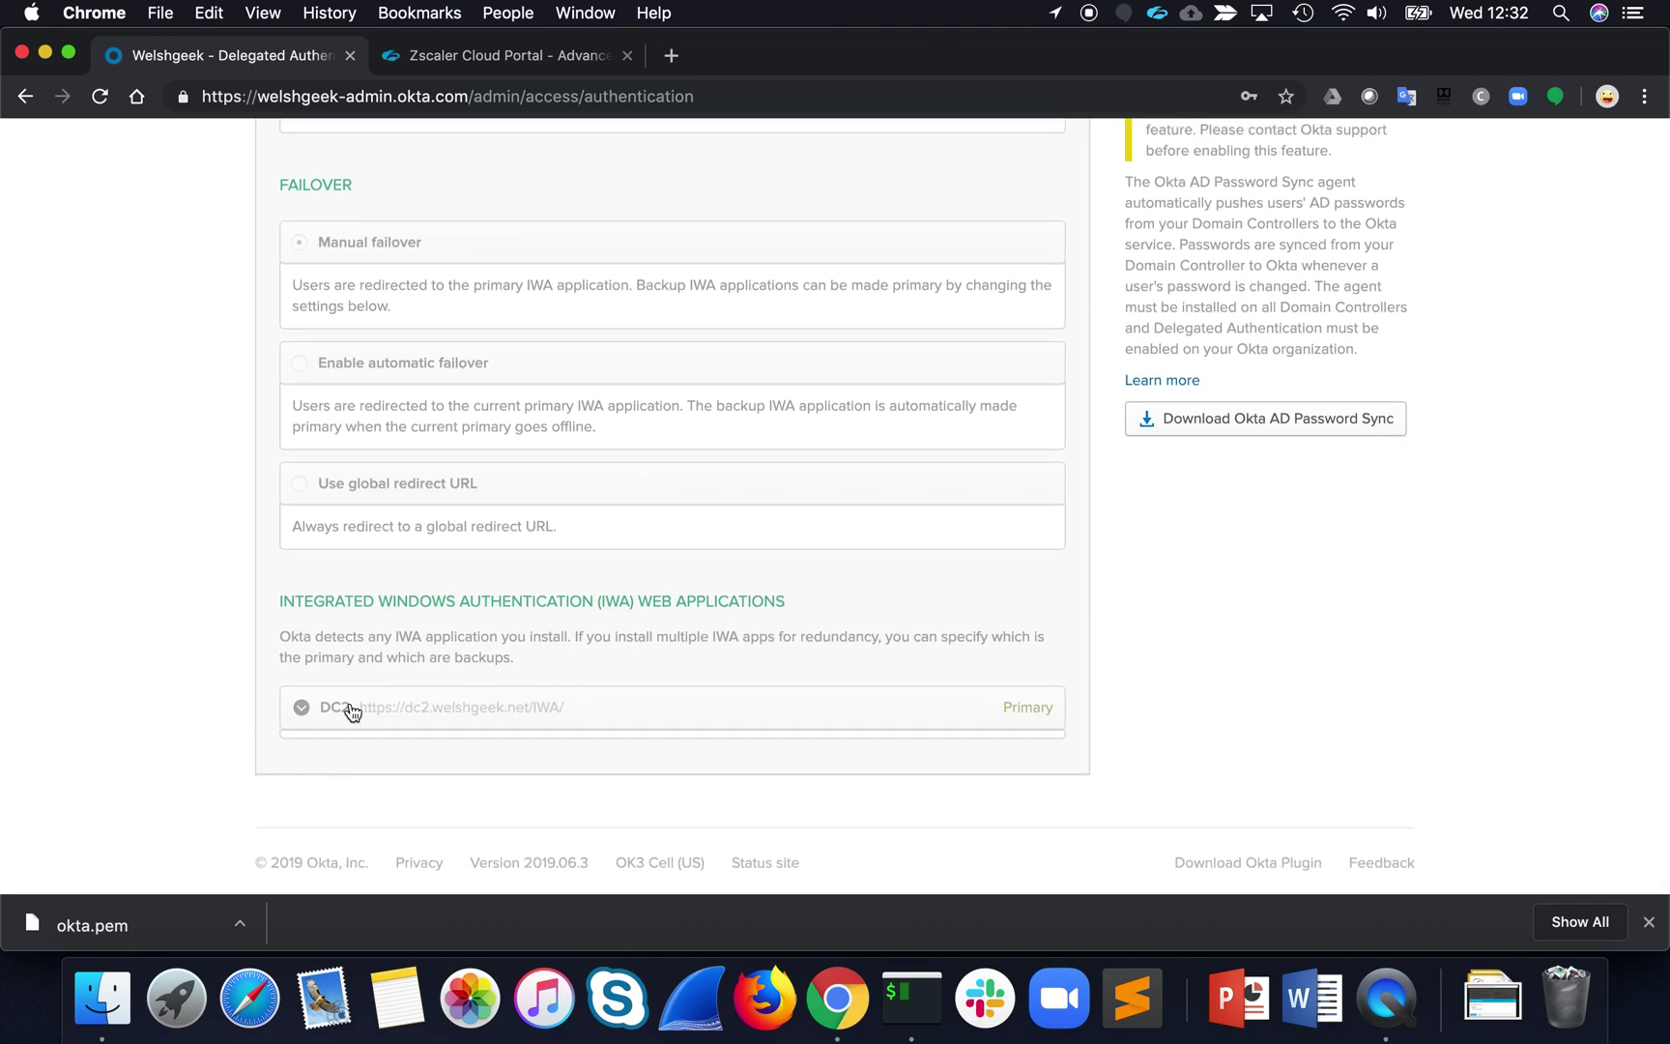
Select the DC2 IWA redirect URL, then scroll back up to the Desktop SSO Mode setting.
scroll(601, 433, down, 5)
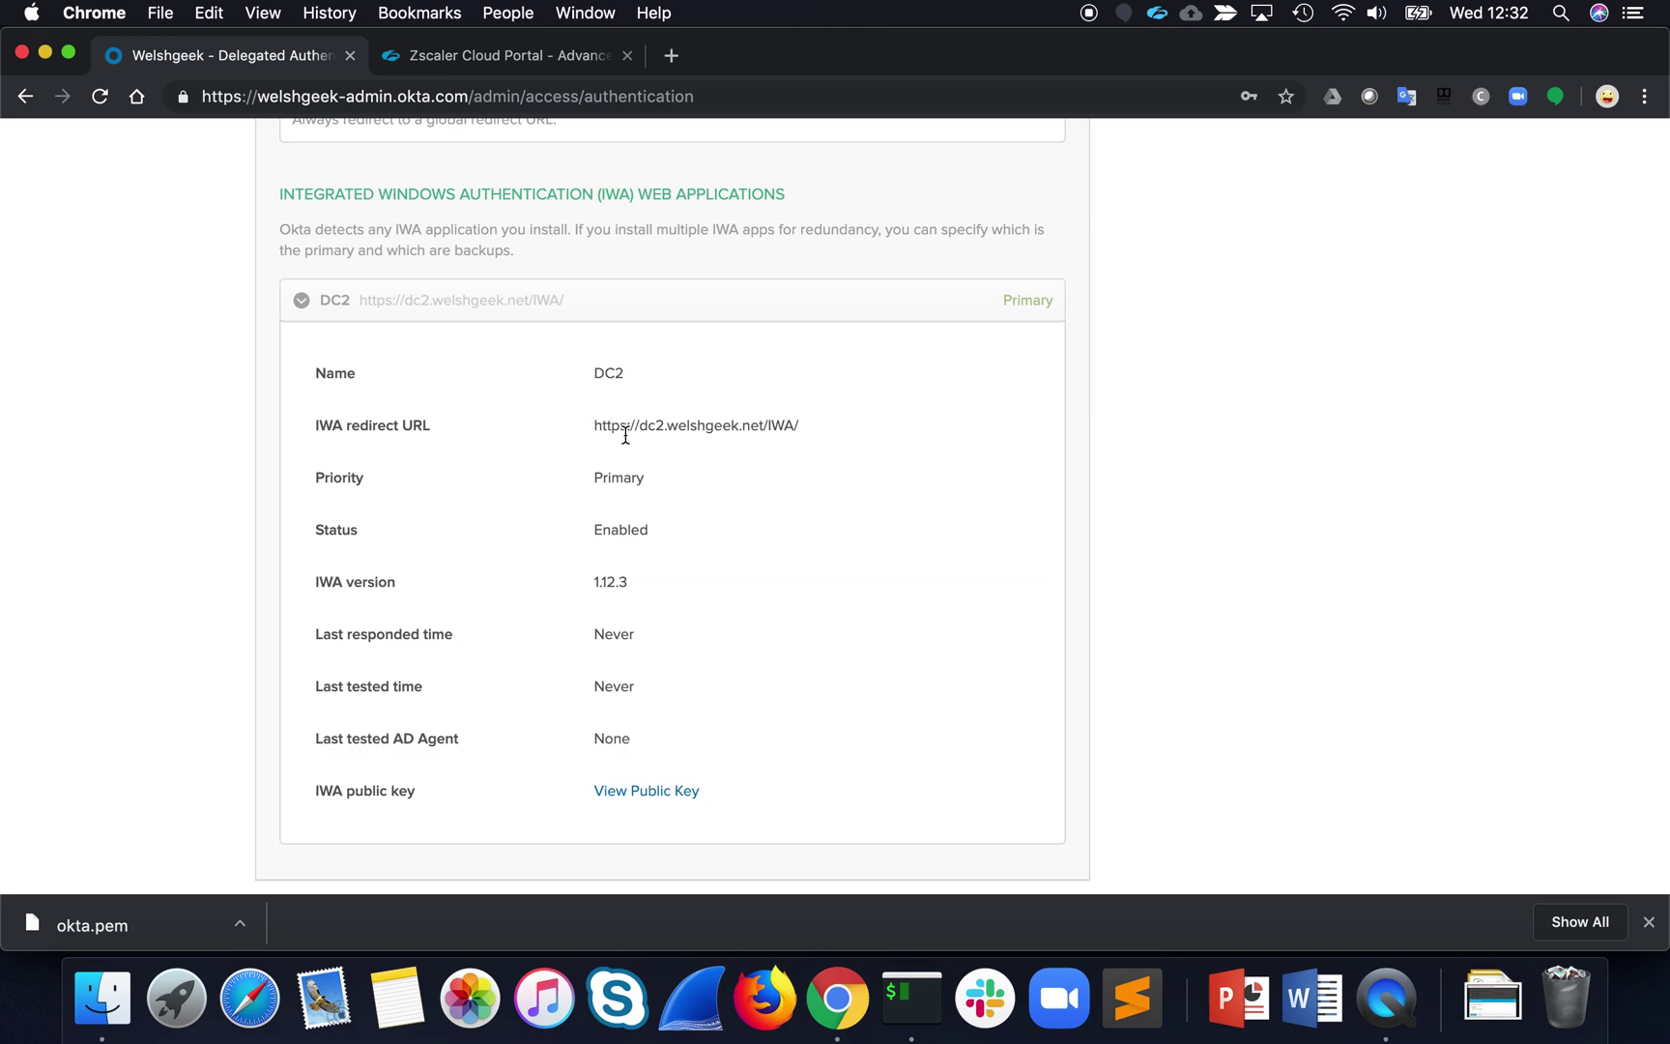
drag(597, 429, 808, 440)
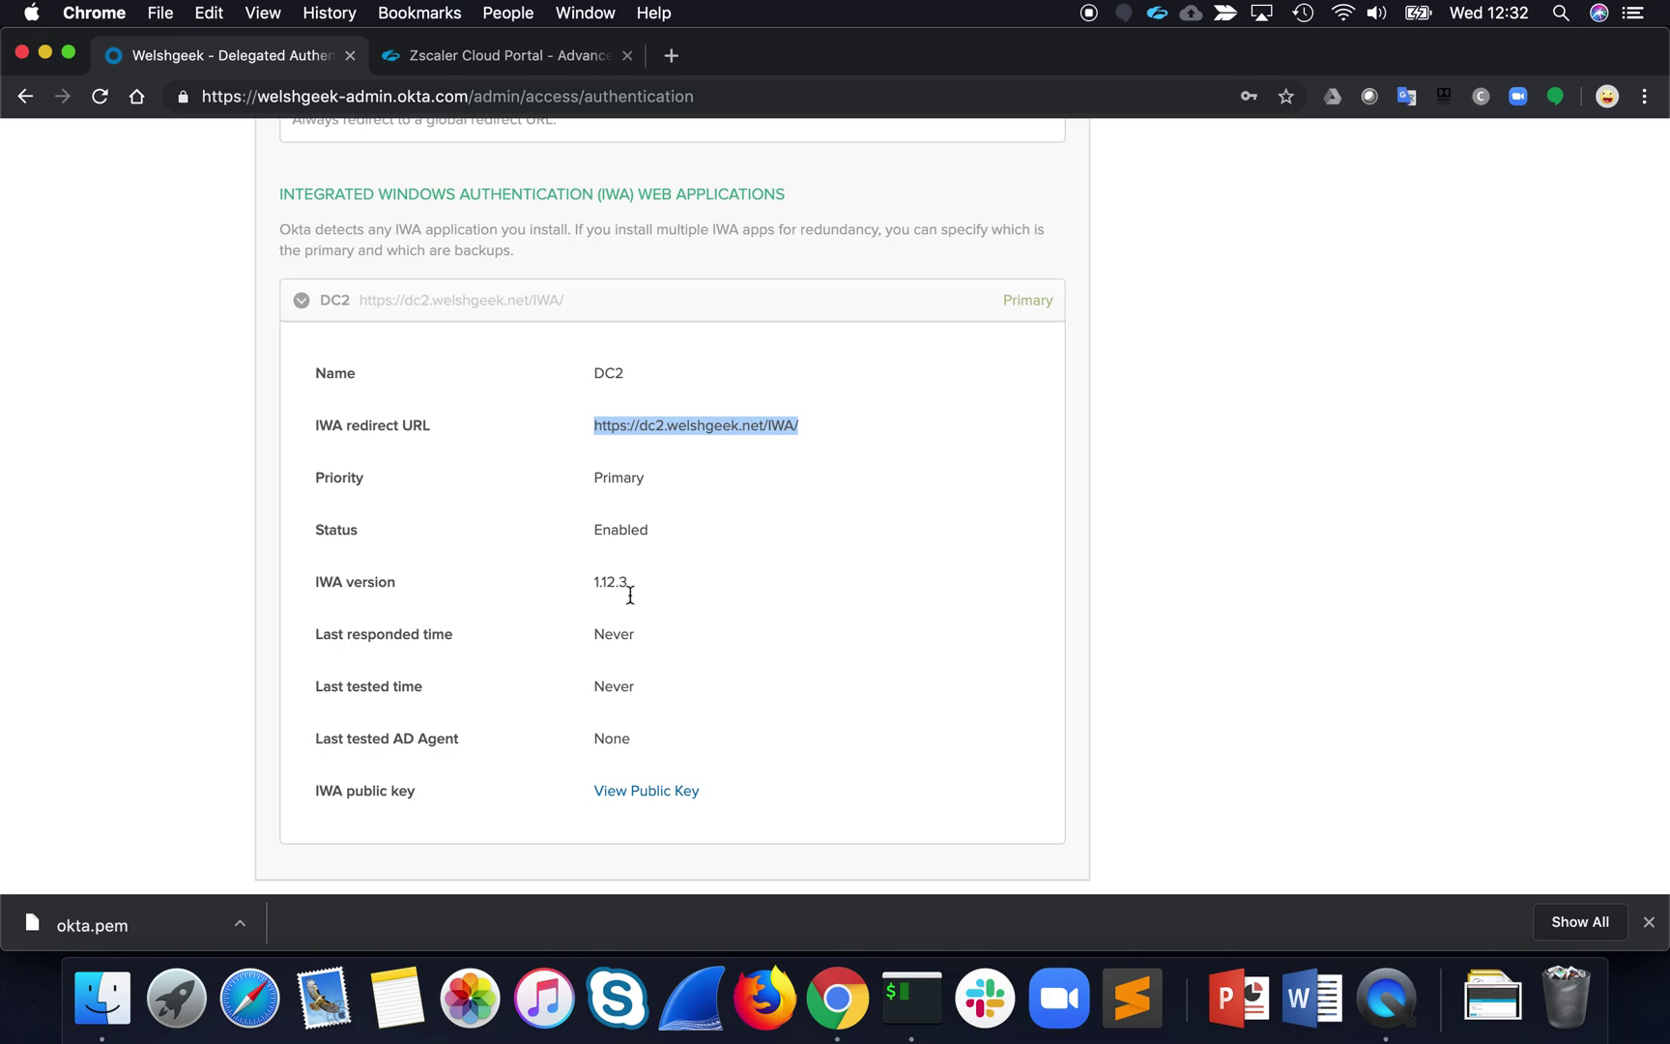
scroll(618, 546, up, 7)
scroll(620, 546, up, 4)
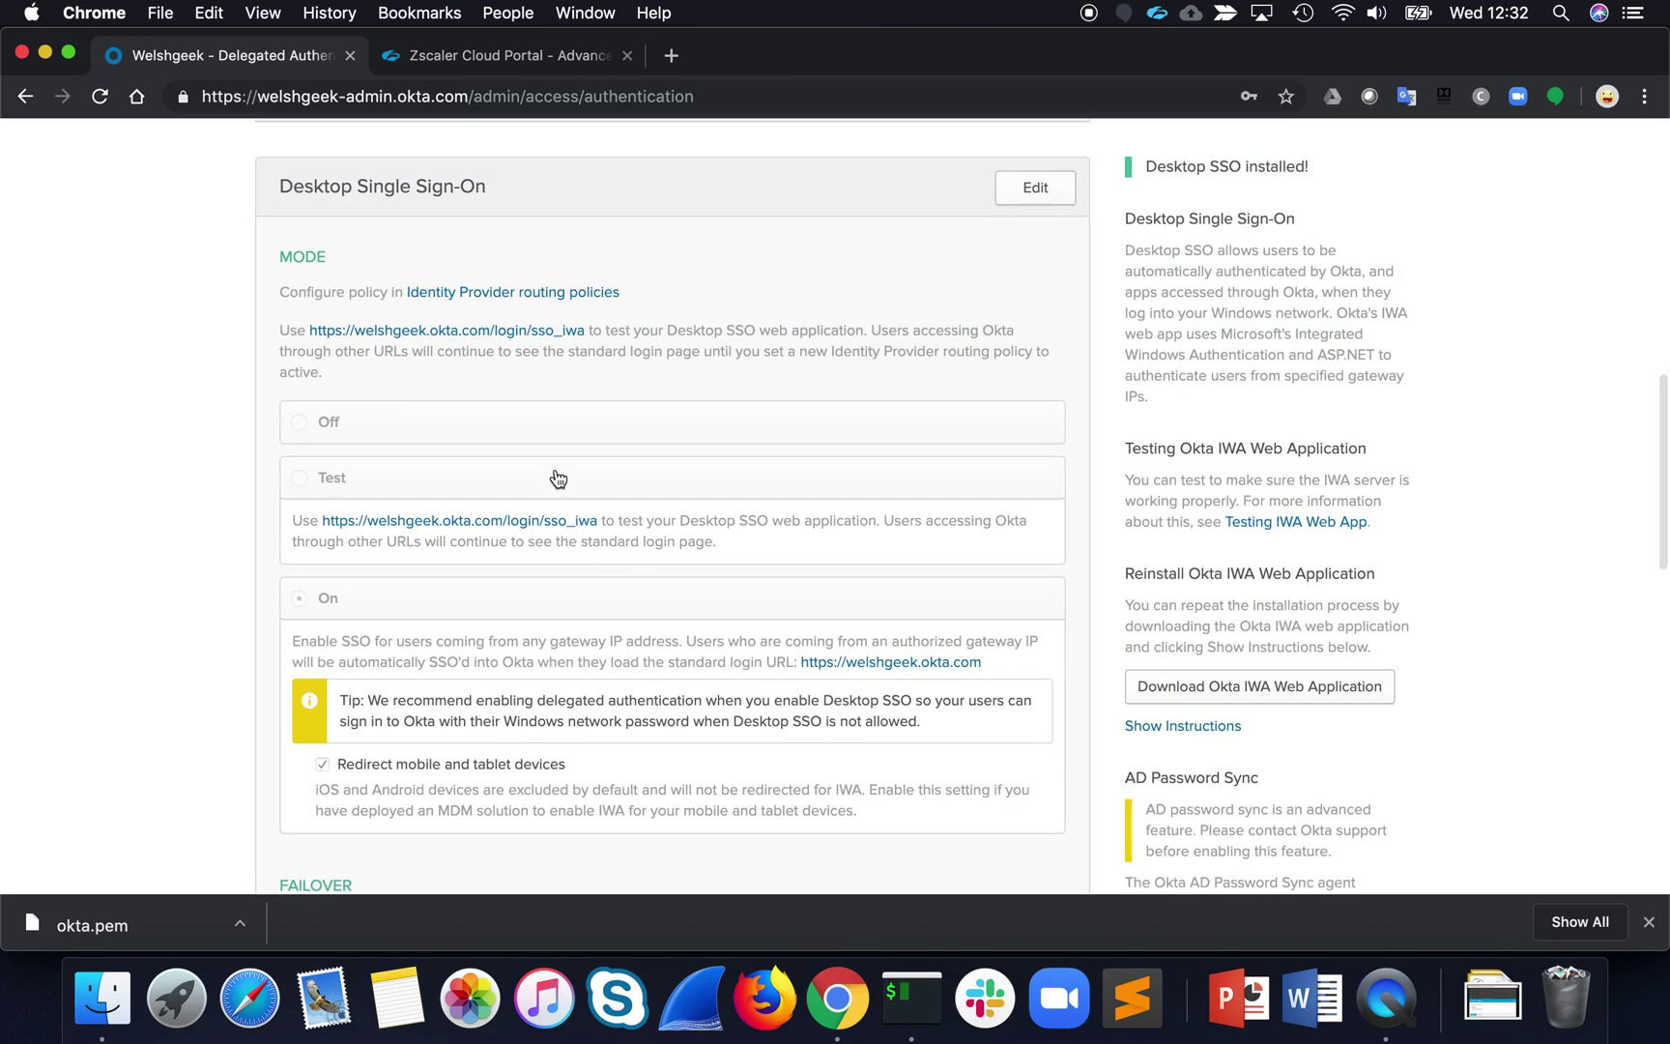
click(583, 300)
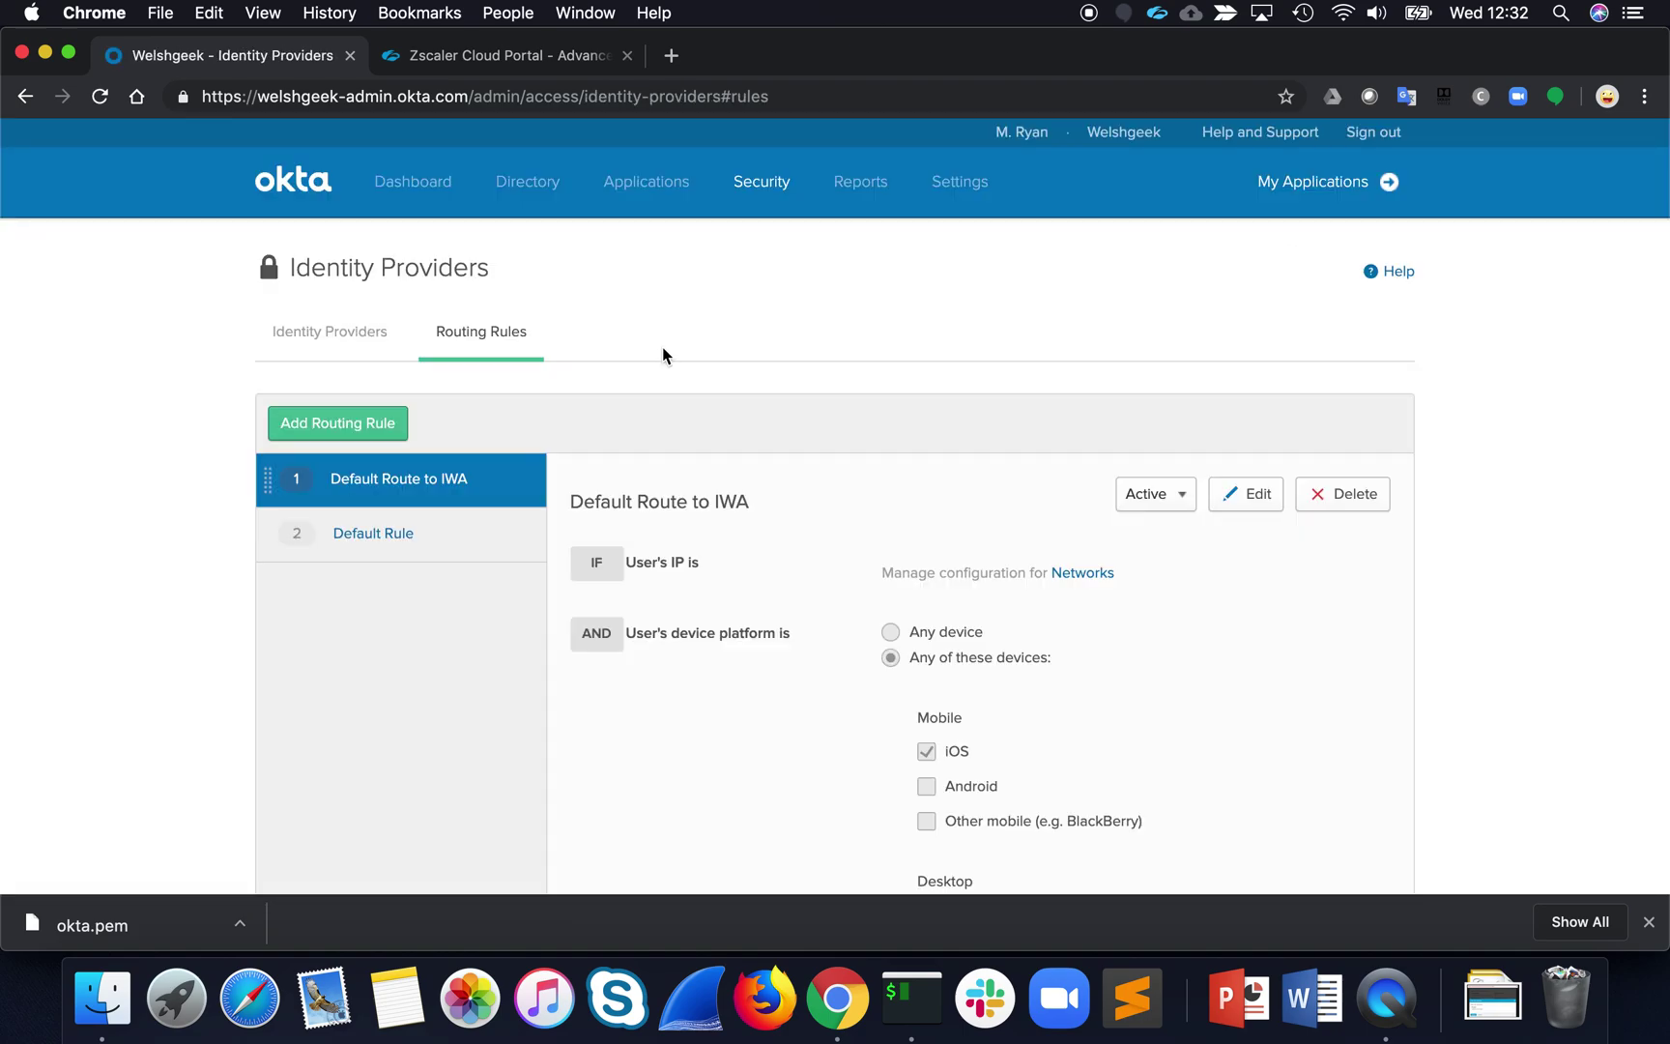
Scroll through the 'Default Route to IWA' Identity Provider routing rule.
scroll(663, 355, down, 5)
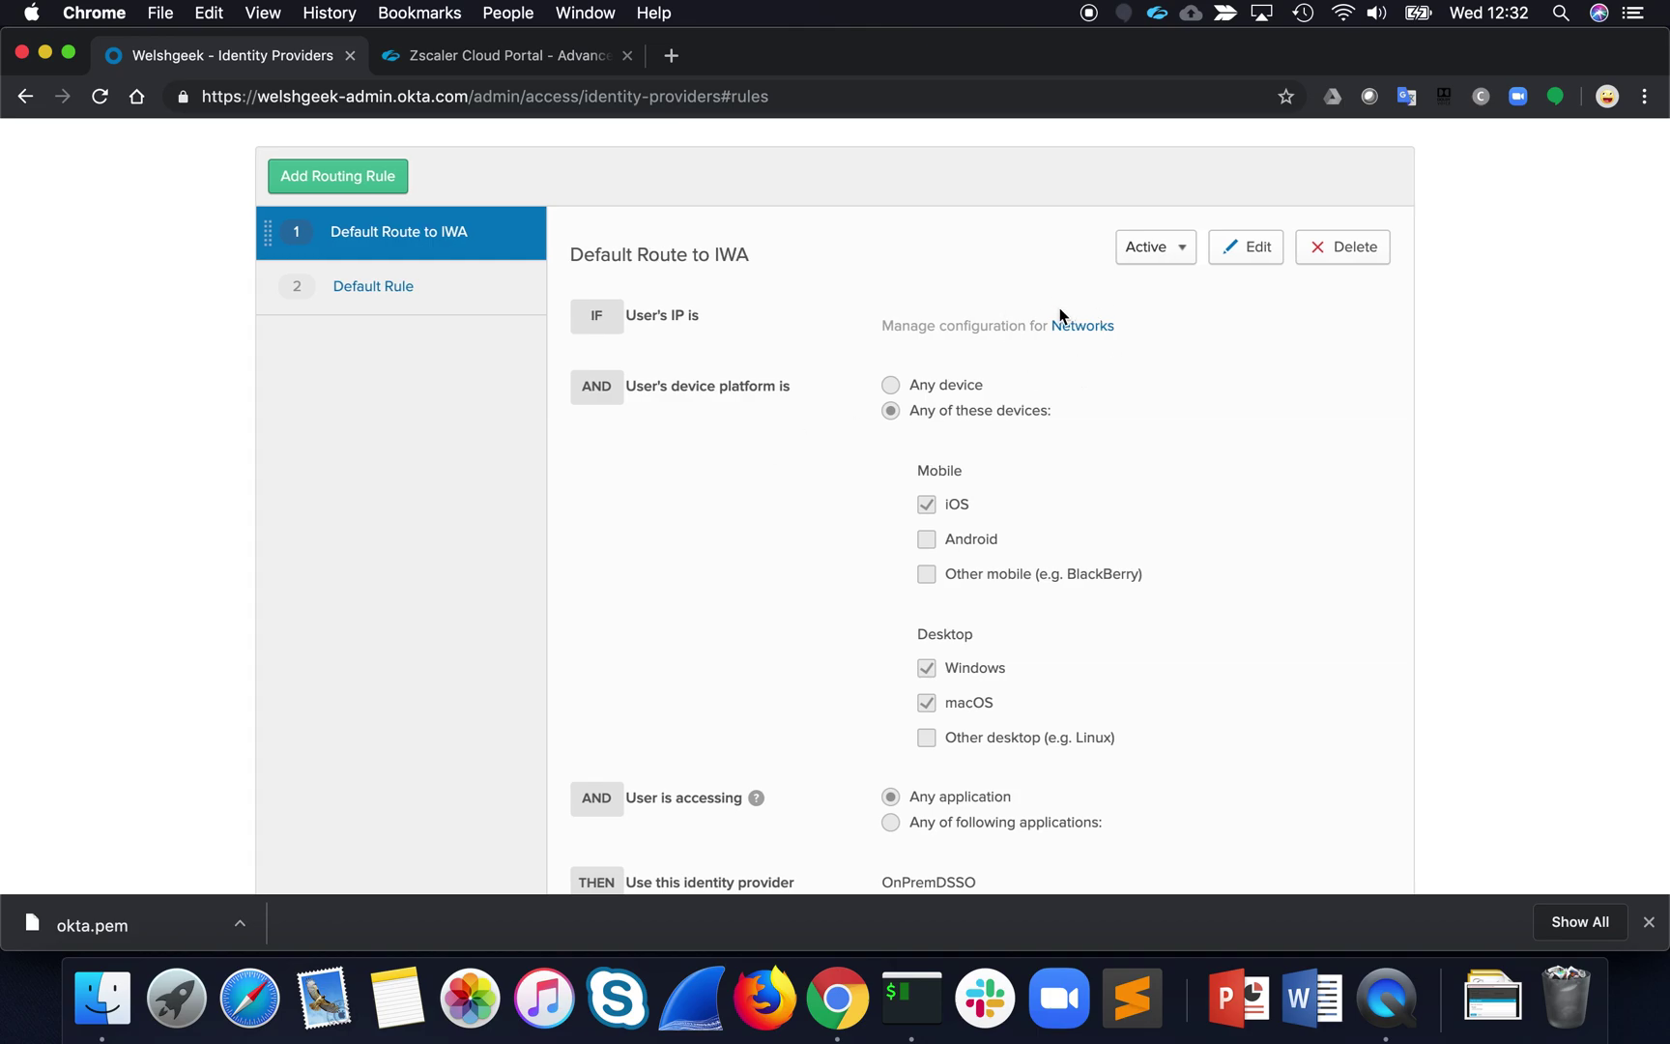
scroll(922, 445, down, 4)
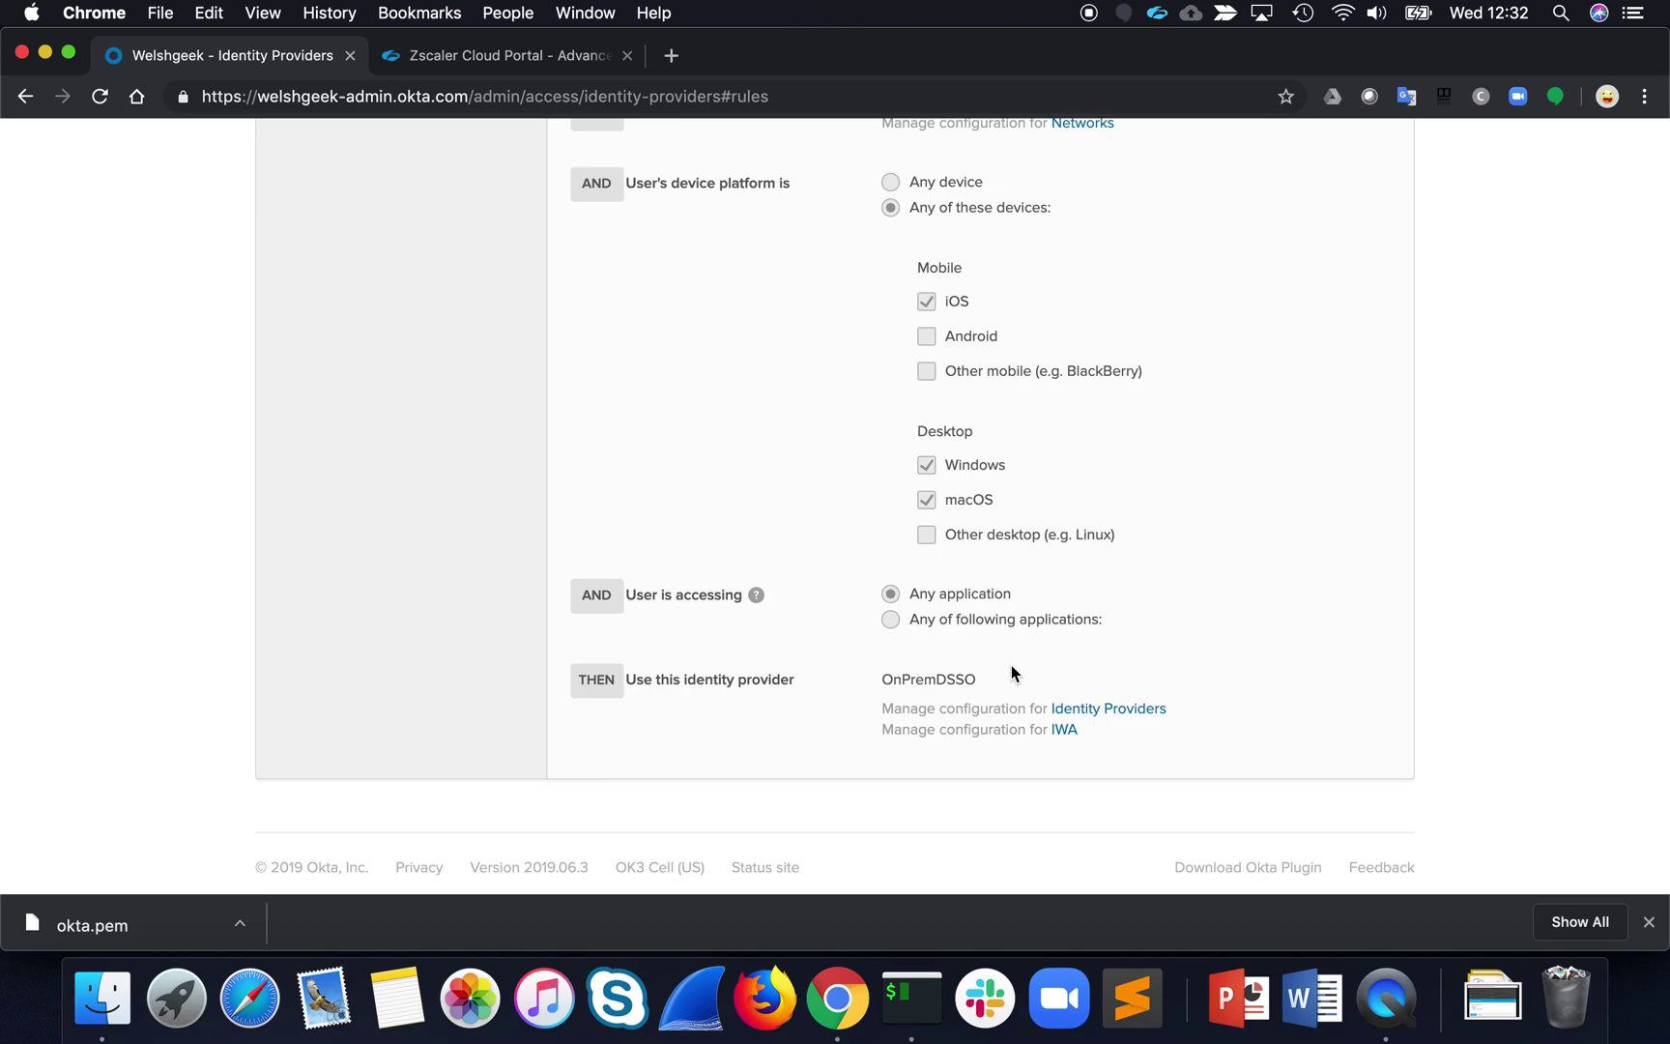
scroll(1010, 665, up, 7)
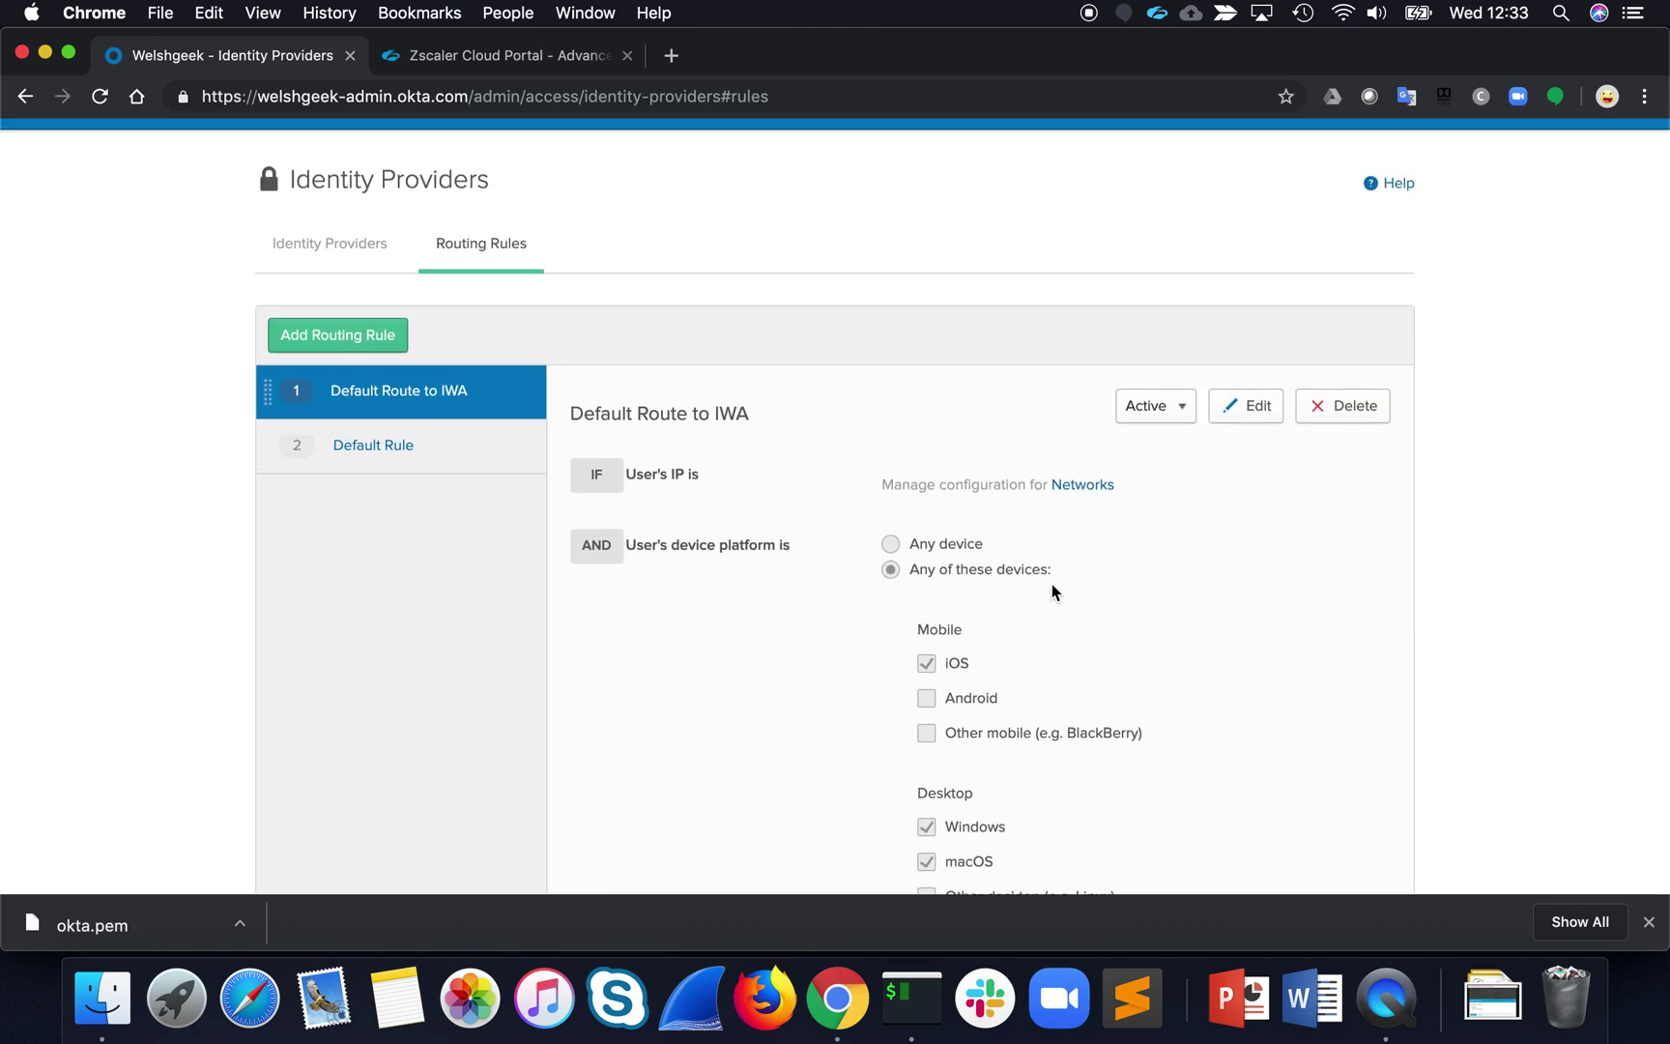
click(1090, 485)
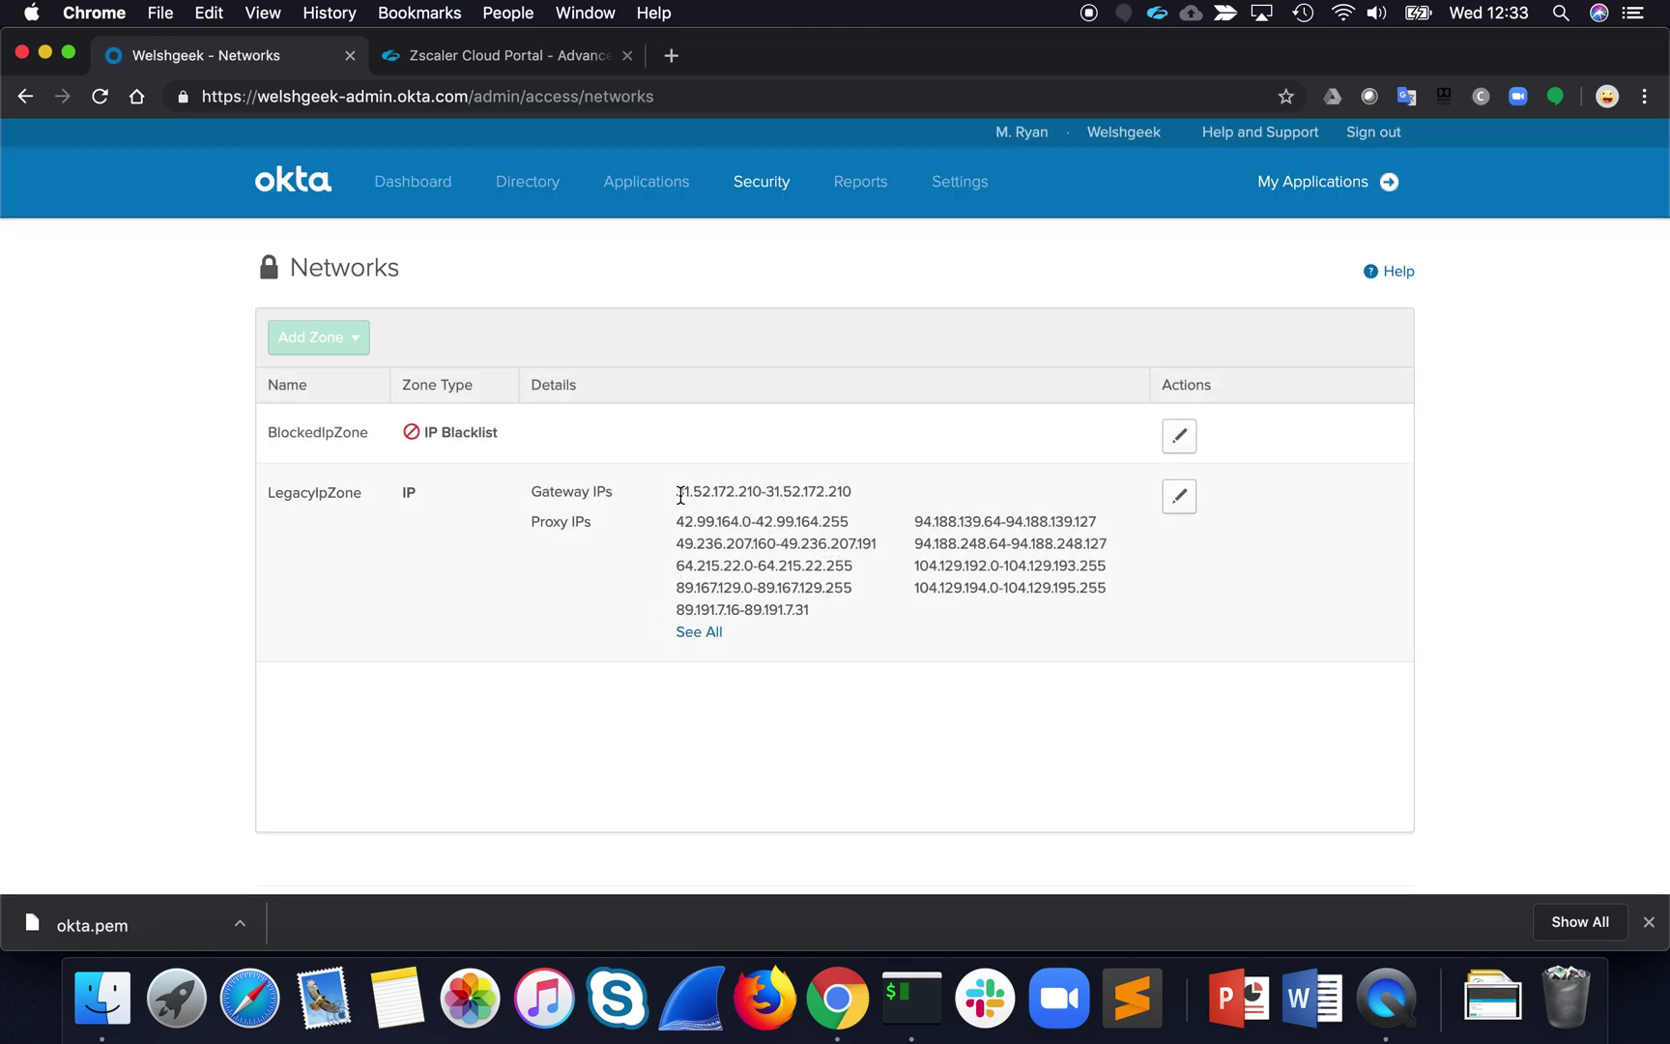
Select LegacyIpZone's Gateway IPs range and expand its full Proxy IPs list.
triple_click(852, 491)
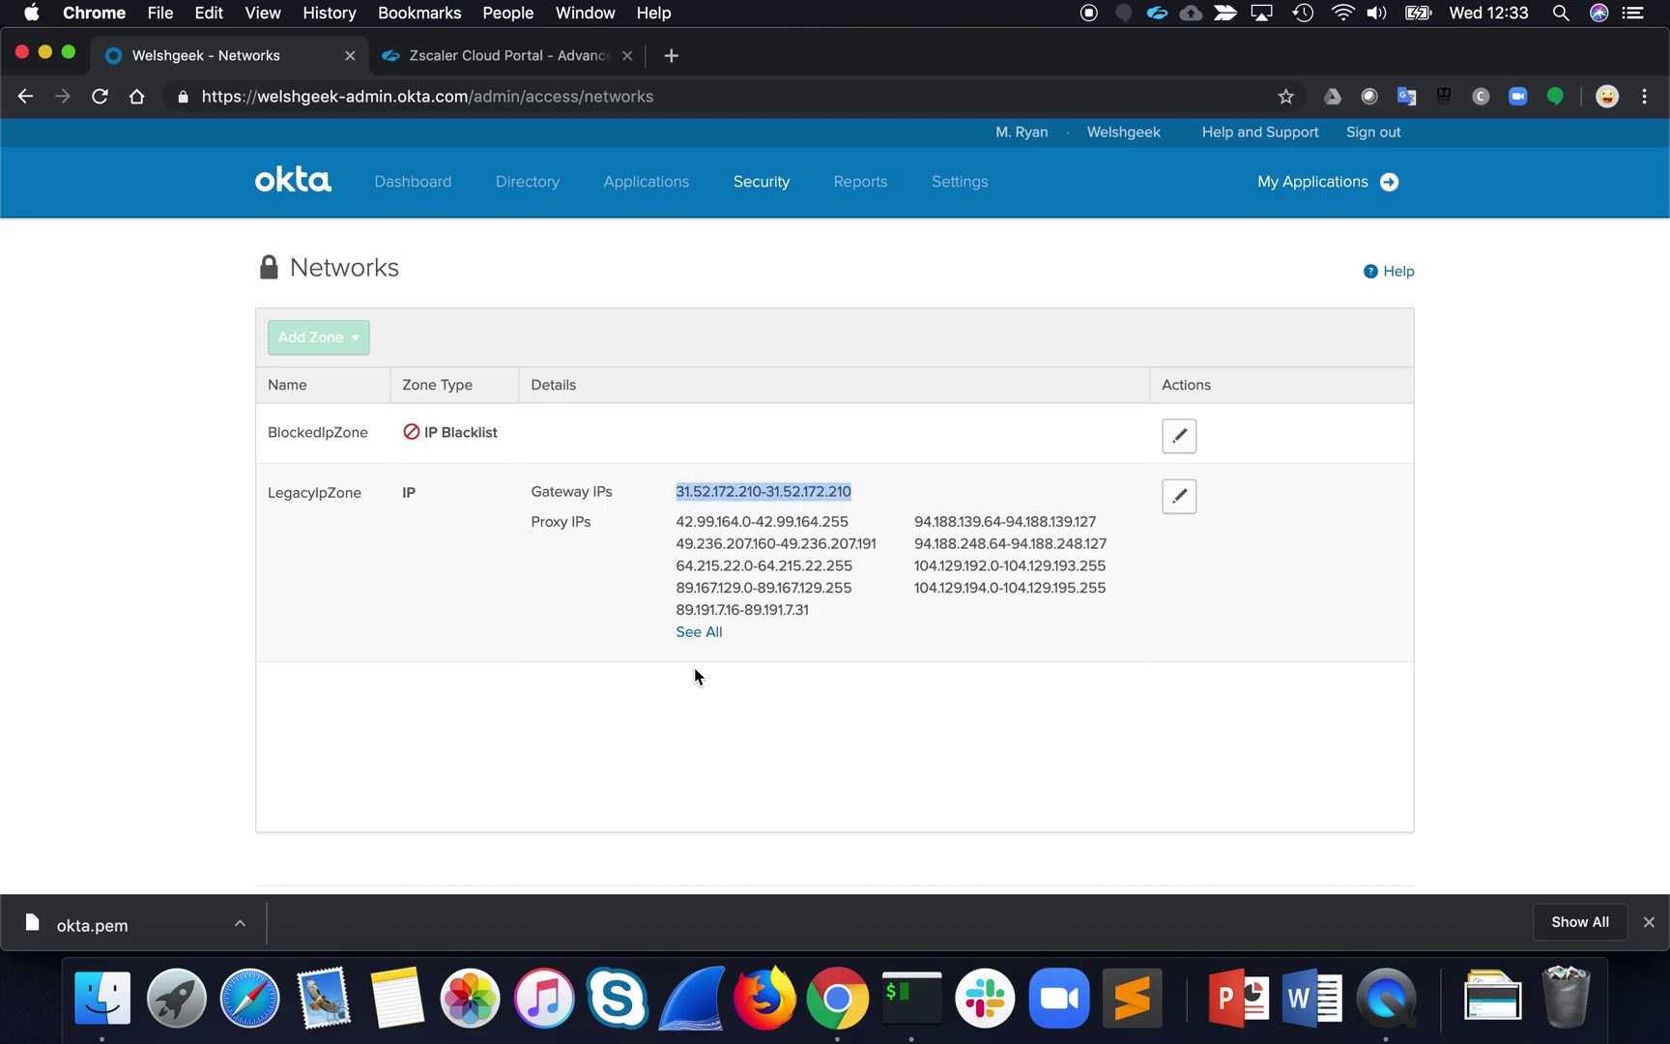
click(699, 633)
scroll(700, 633, down, 5)
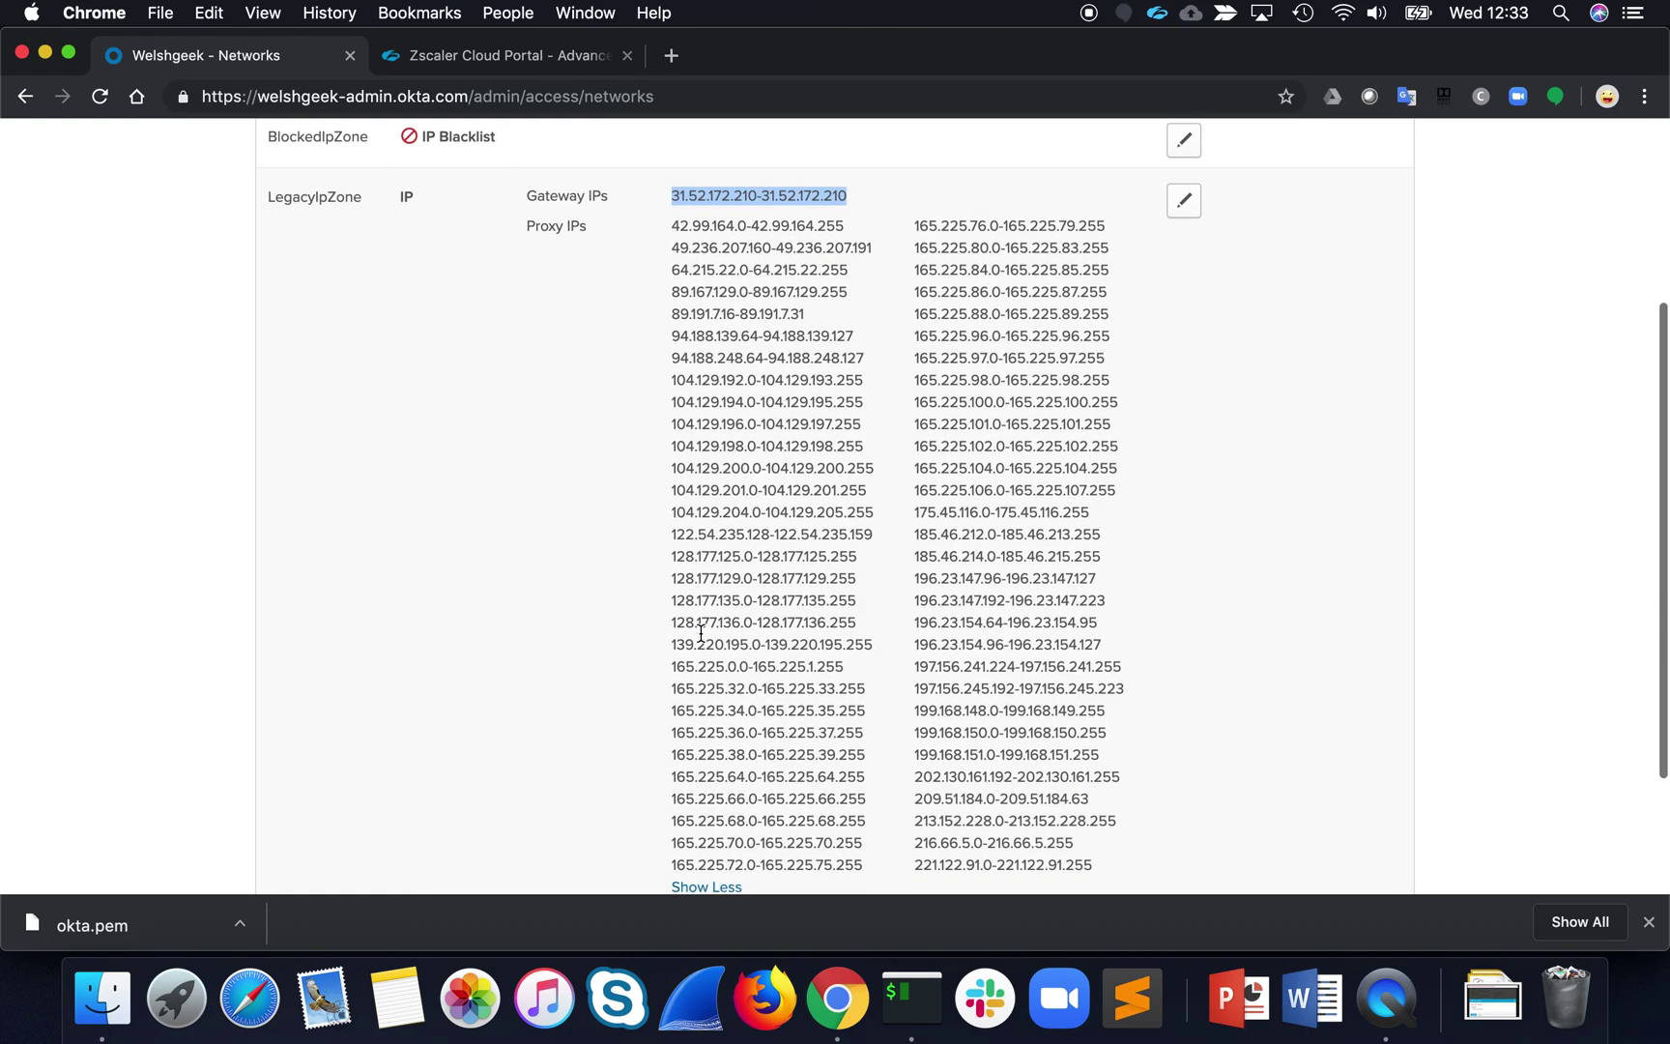
scroll(725, 619, down, 3)
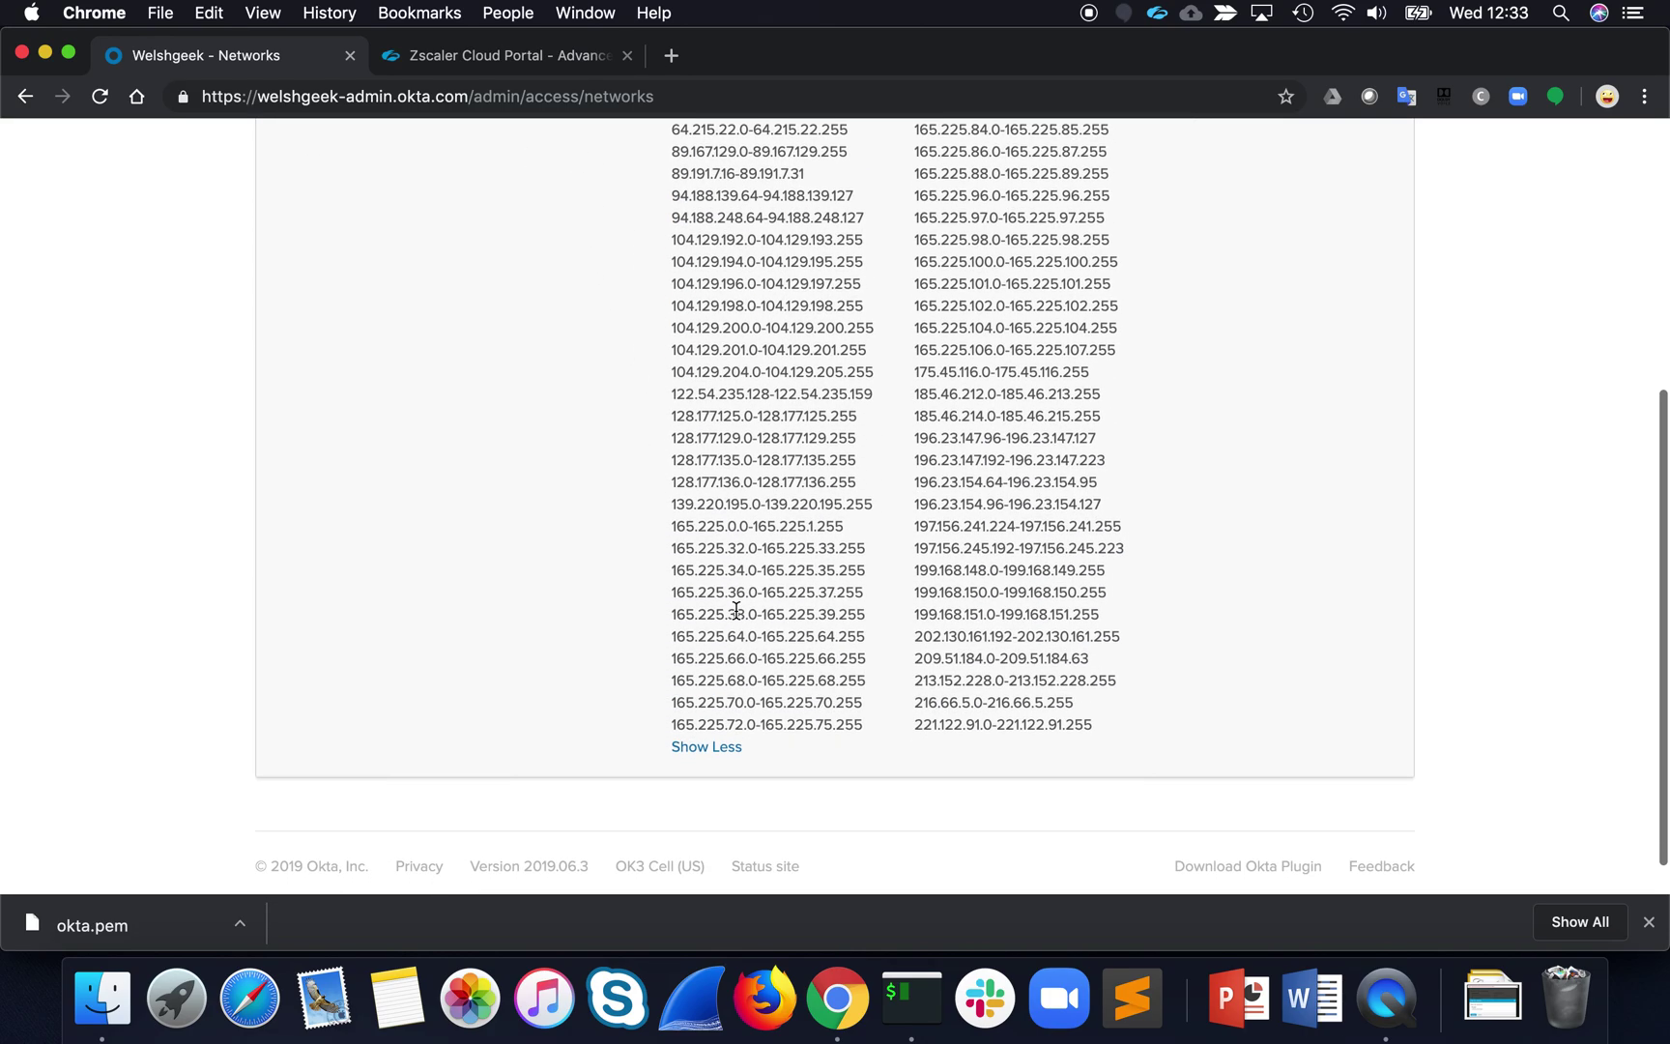
scroll(737, 611, up, 4)
scroll(736, 611, down, 2)
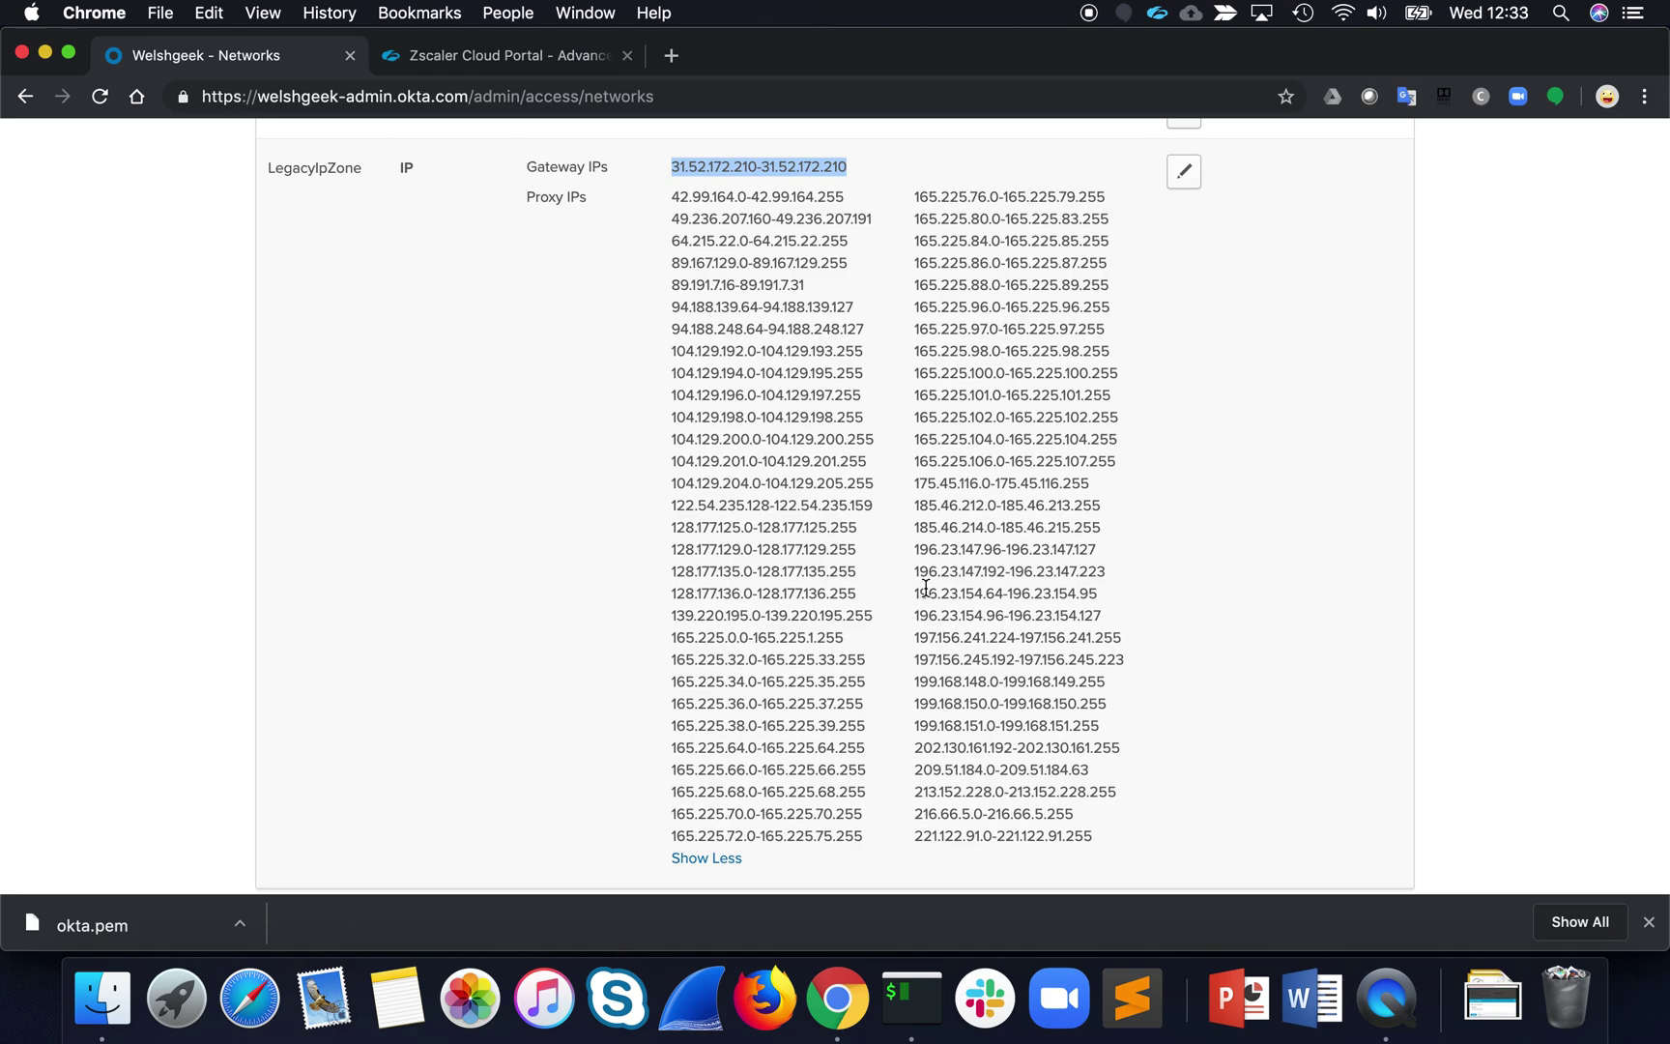
scroll(927, 587, up, 2)
Highlight gateway range 31.52.172.210-31.52.172.210 and several Proxy IP ranges.
click(856, 236)
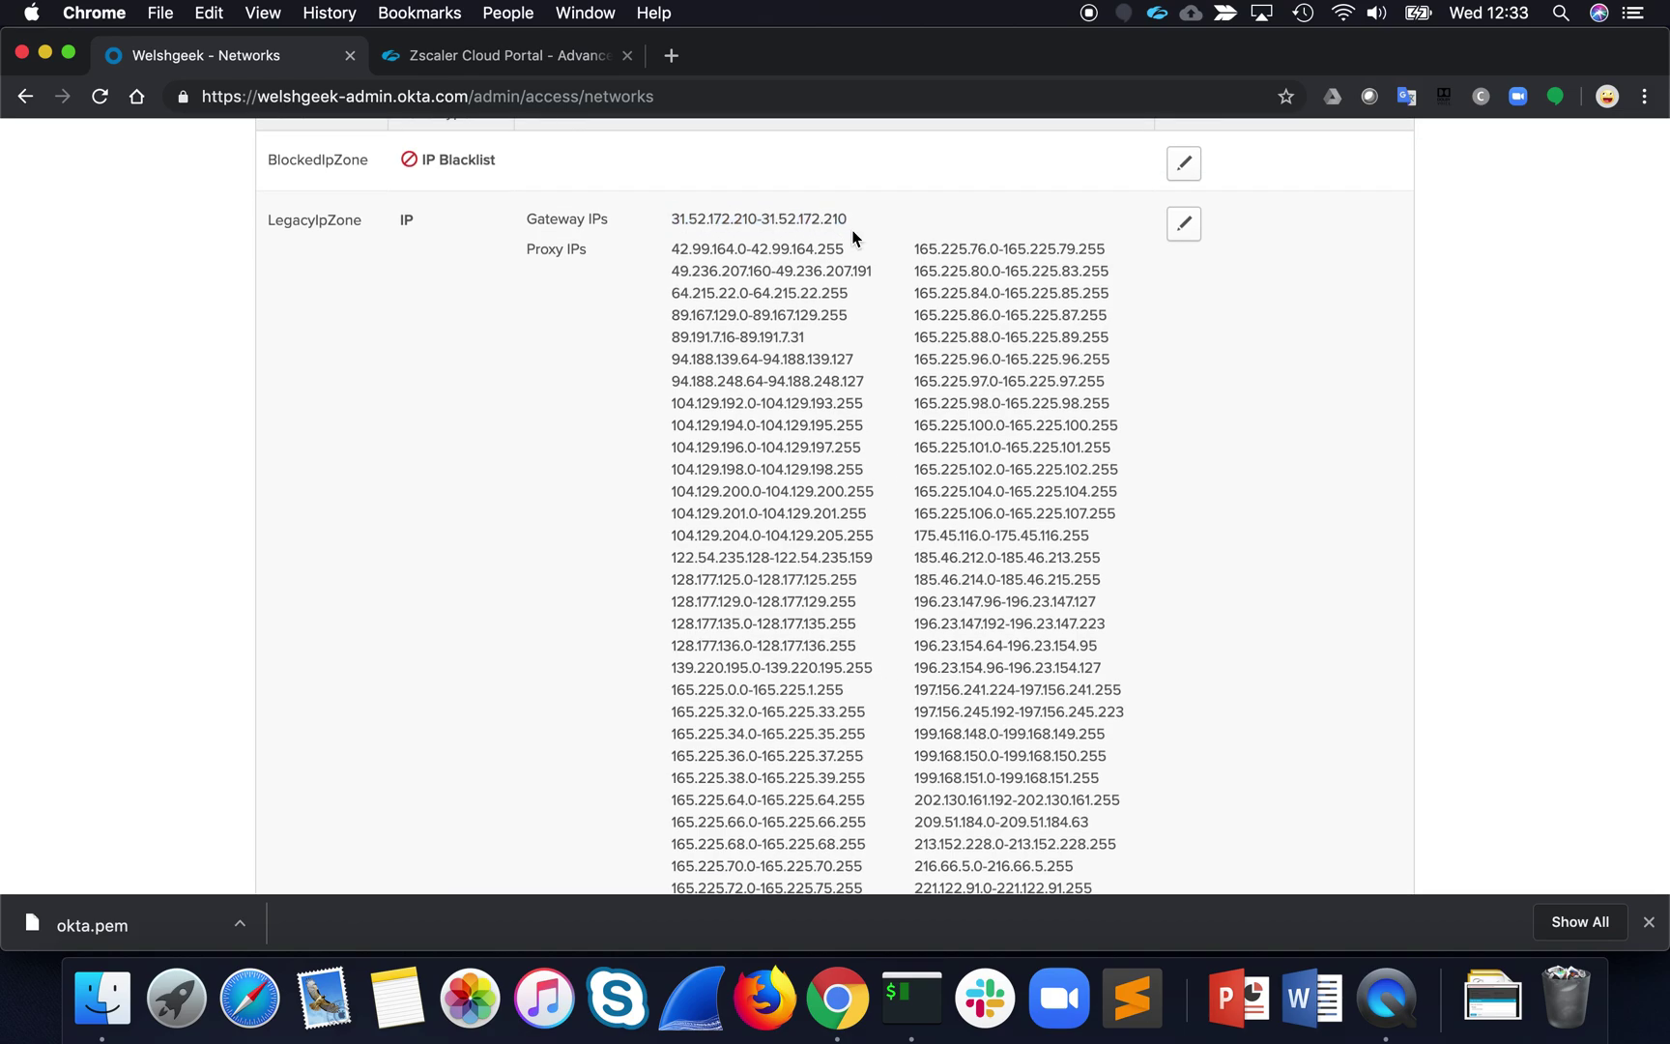
drag(853, 220, 658, 219)
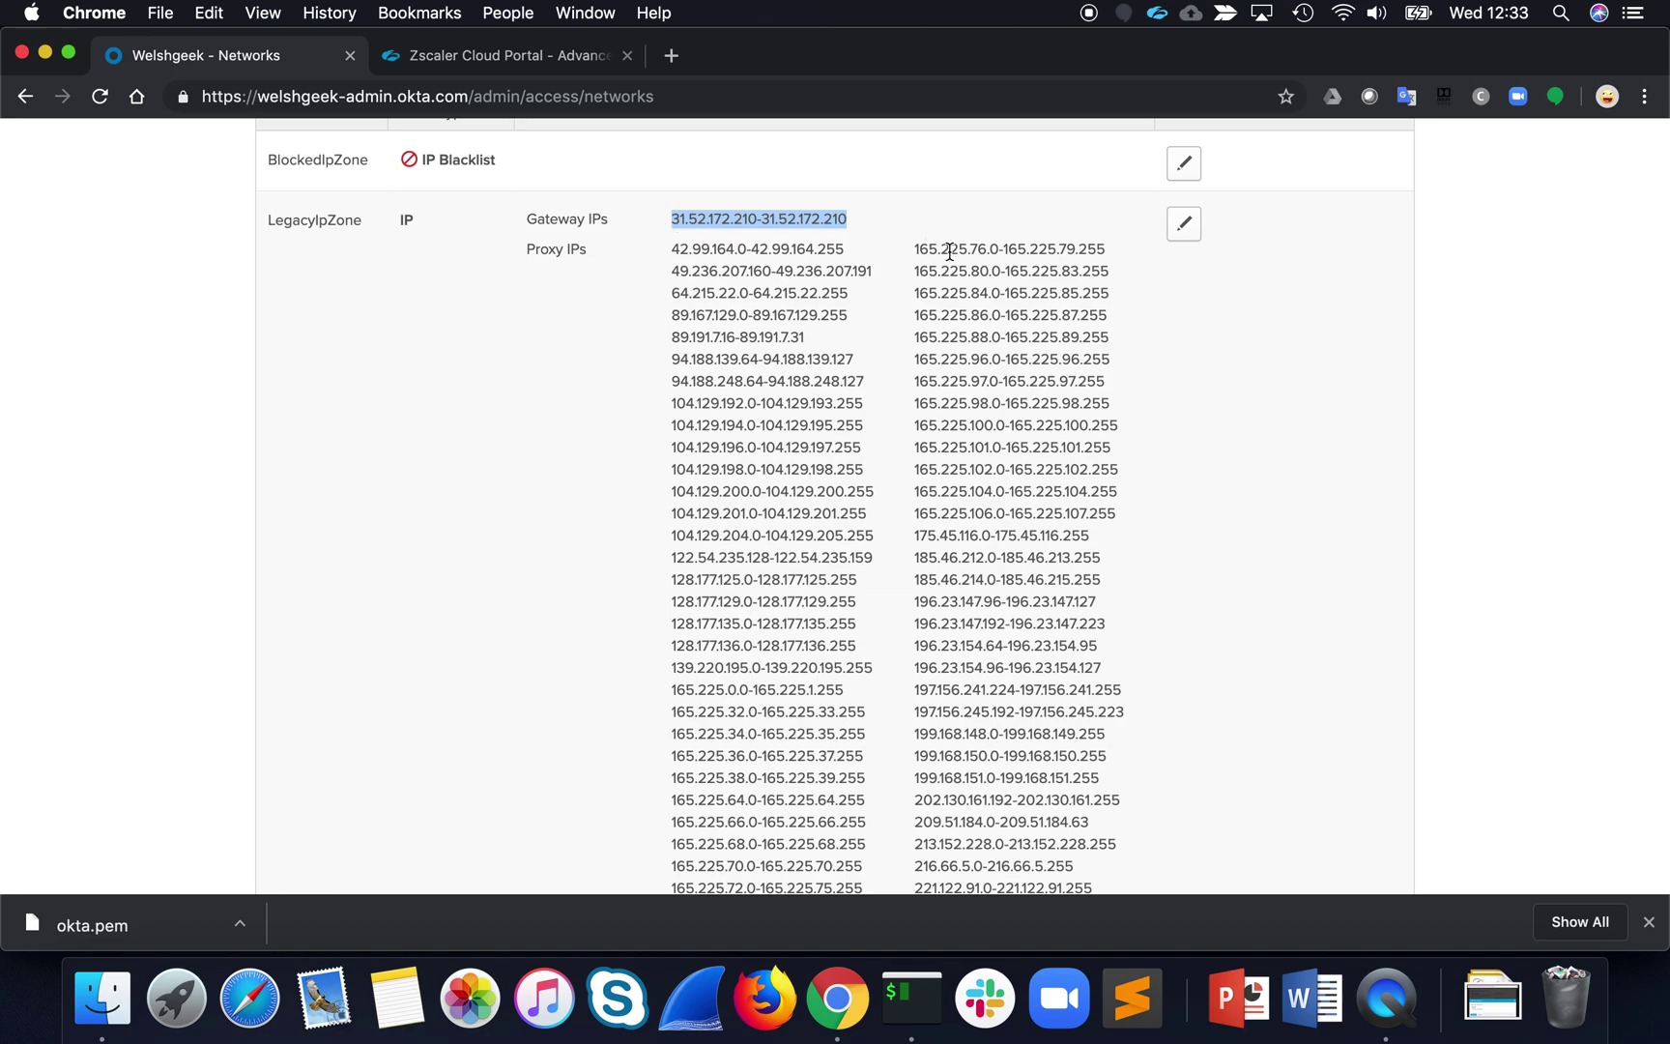
click(881, 230)
drag(851, 220, 701, 217)
drag(737, 315, 863, 497)
click(891, 479)
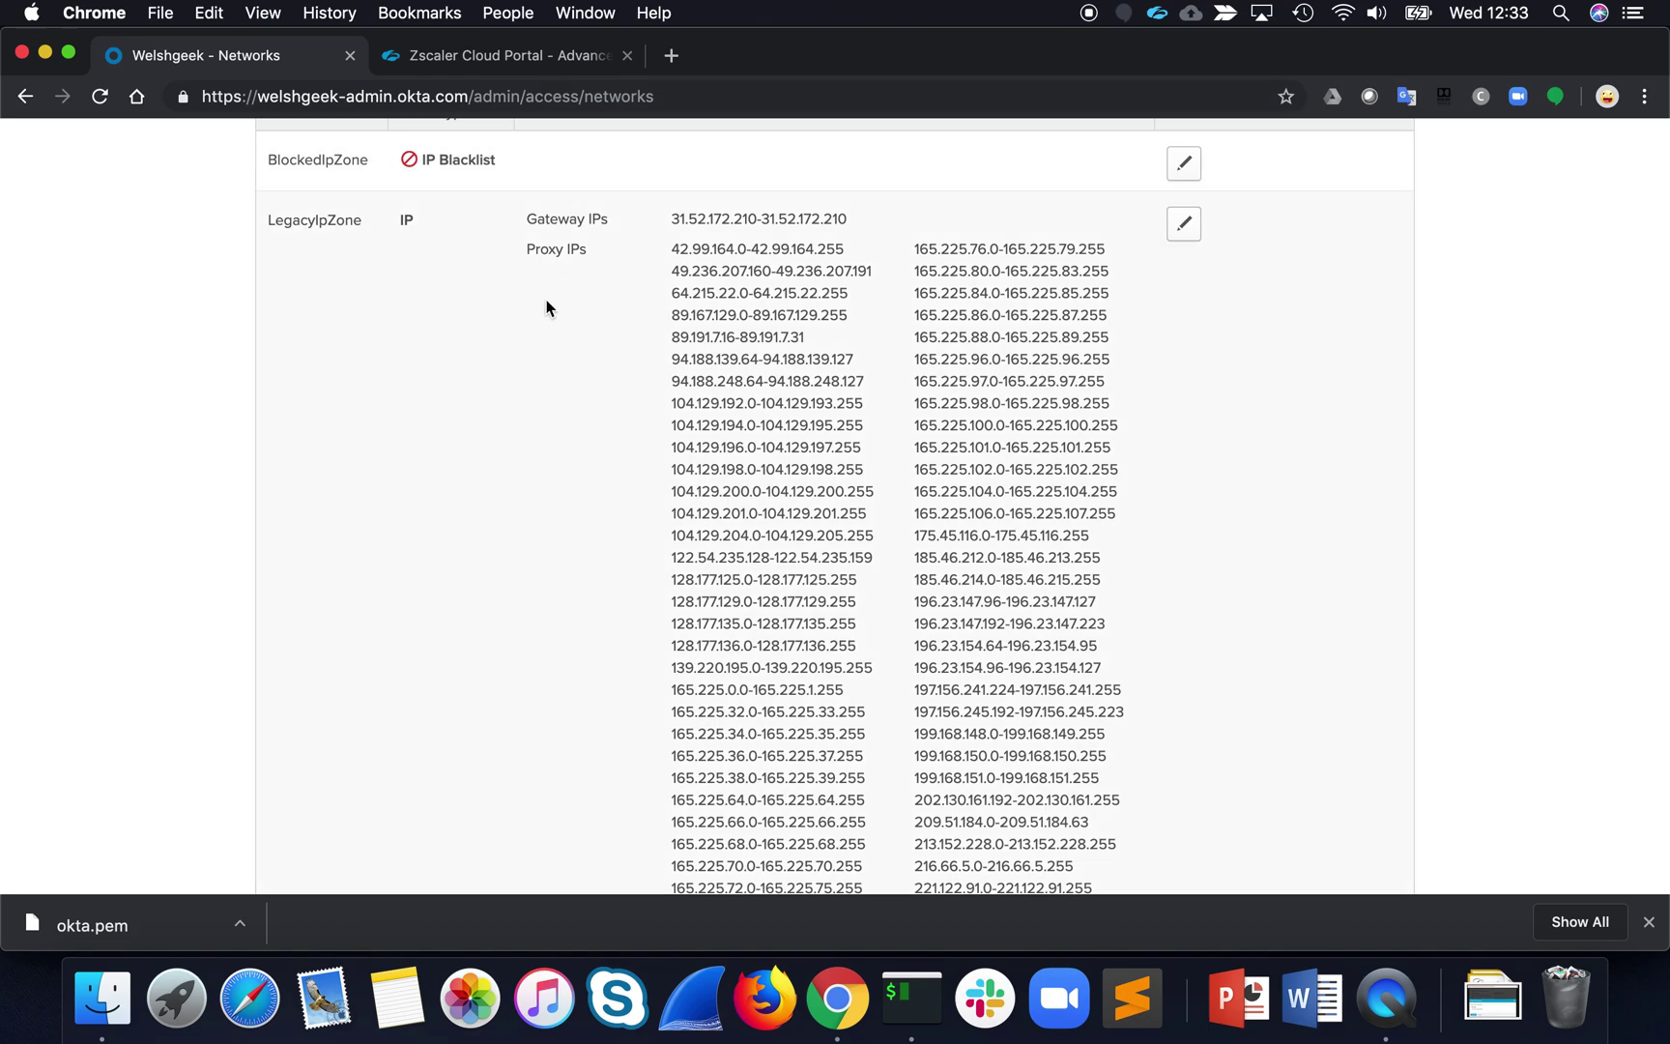
Check the Kerberos ticket-granting ticket in iTerm2's klist output, then launch Firefox.
click(899, 988)
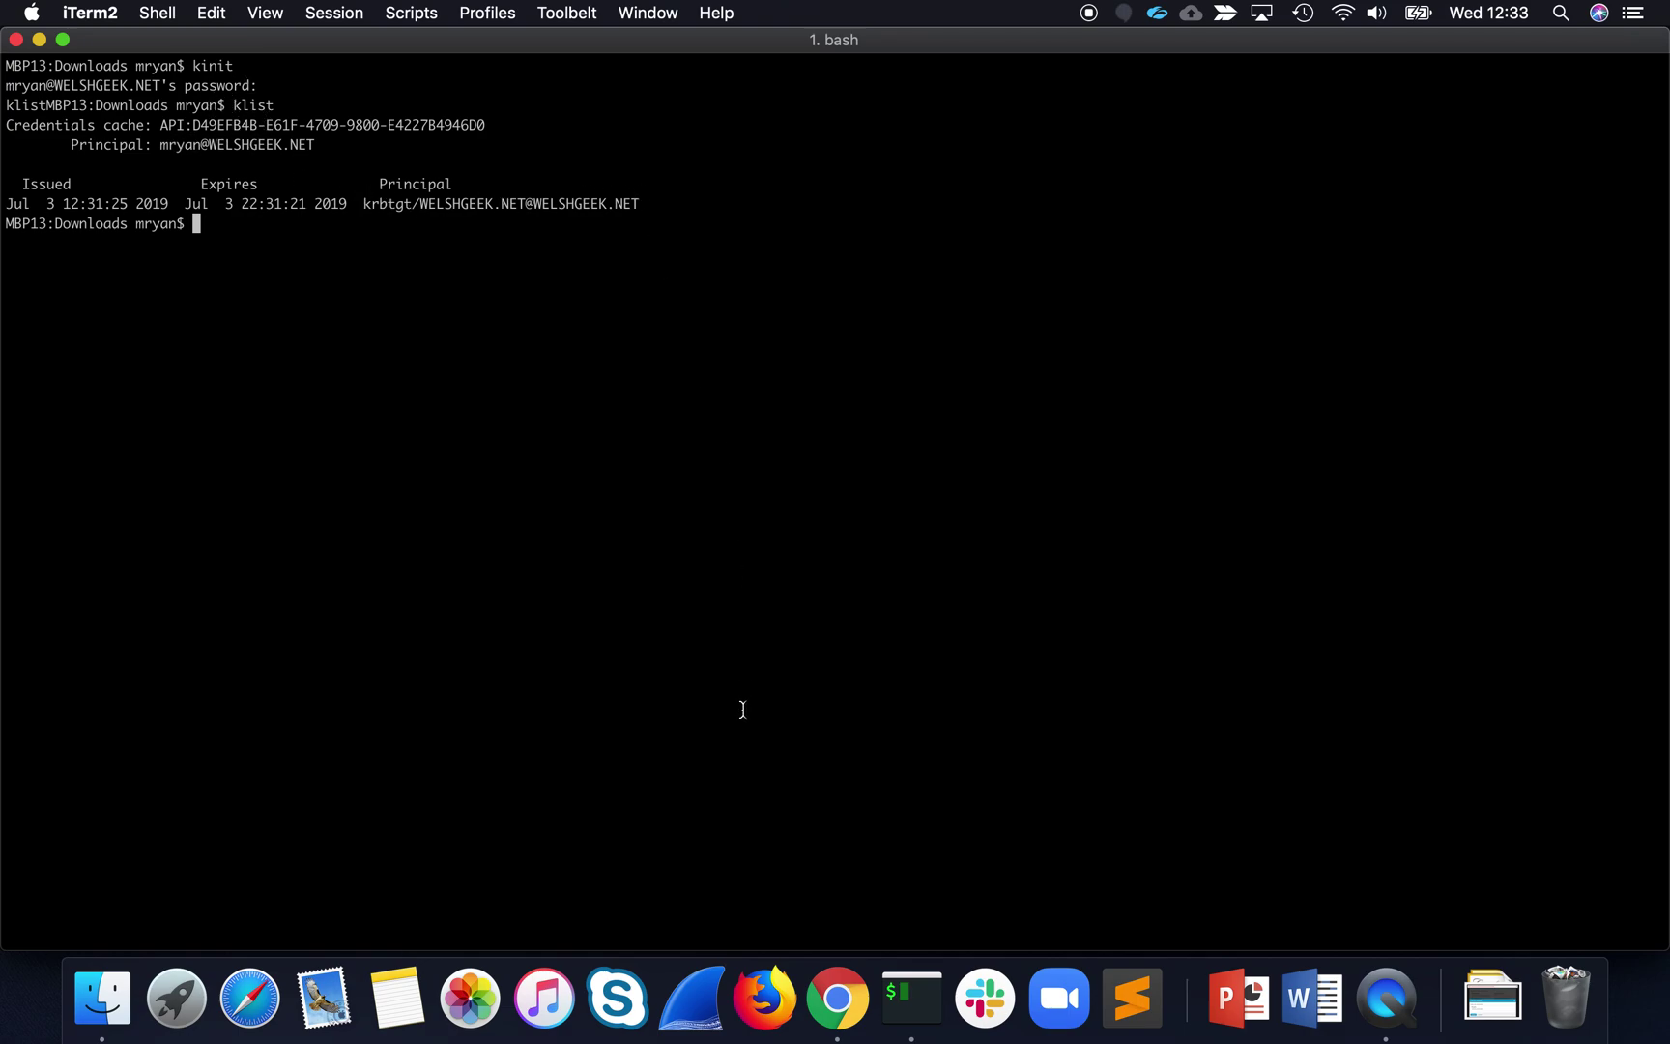
click(763, 1003)
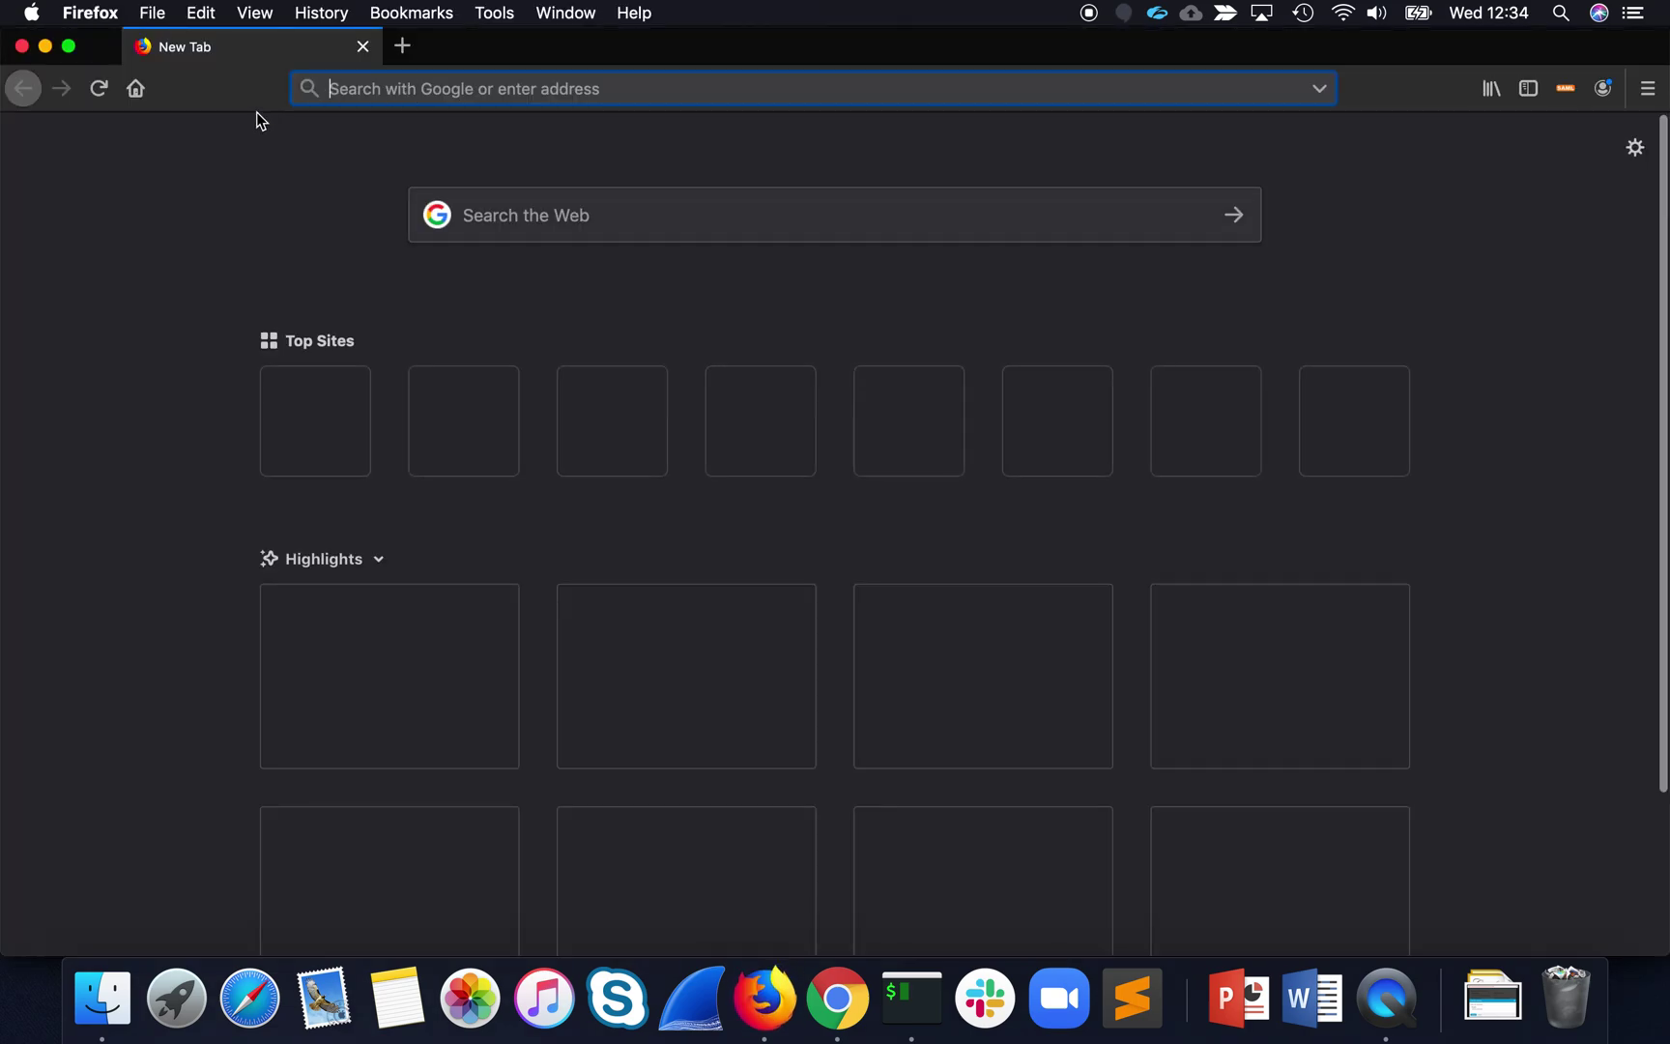
Verify Firefox's manual proxy gateway.zscalerbeta.net:9400 with dc2.welshgeek.net in the No Proxy list.
key(super+comma)
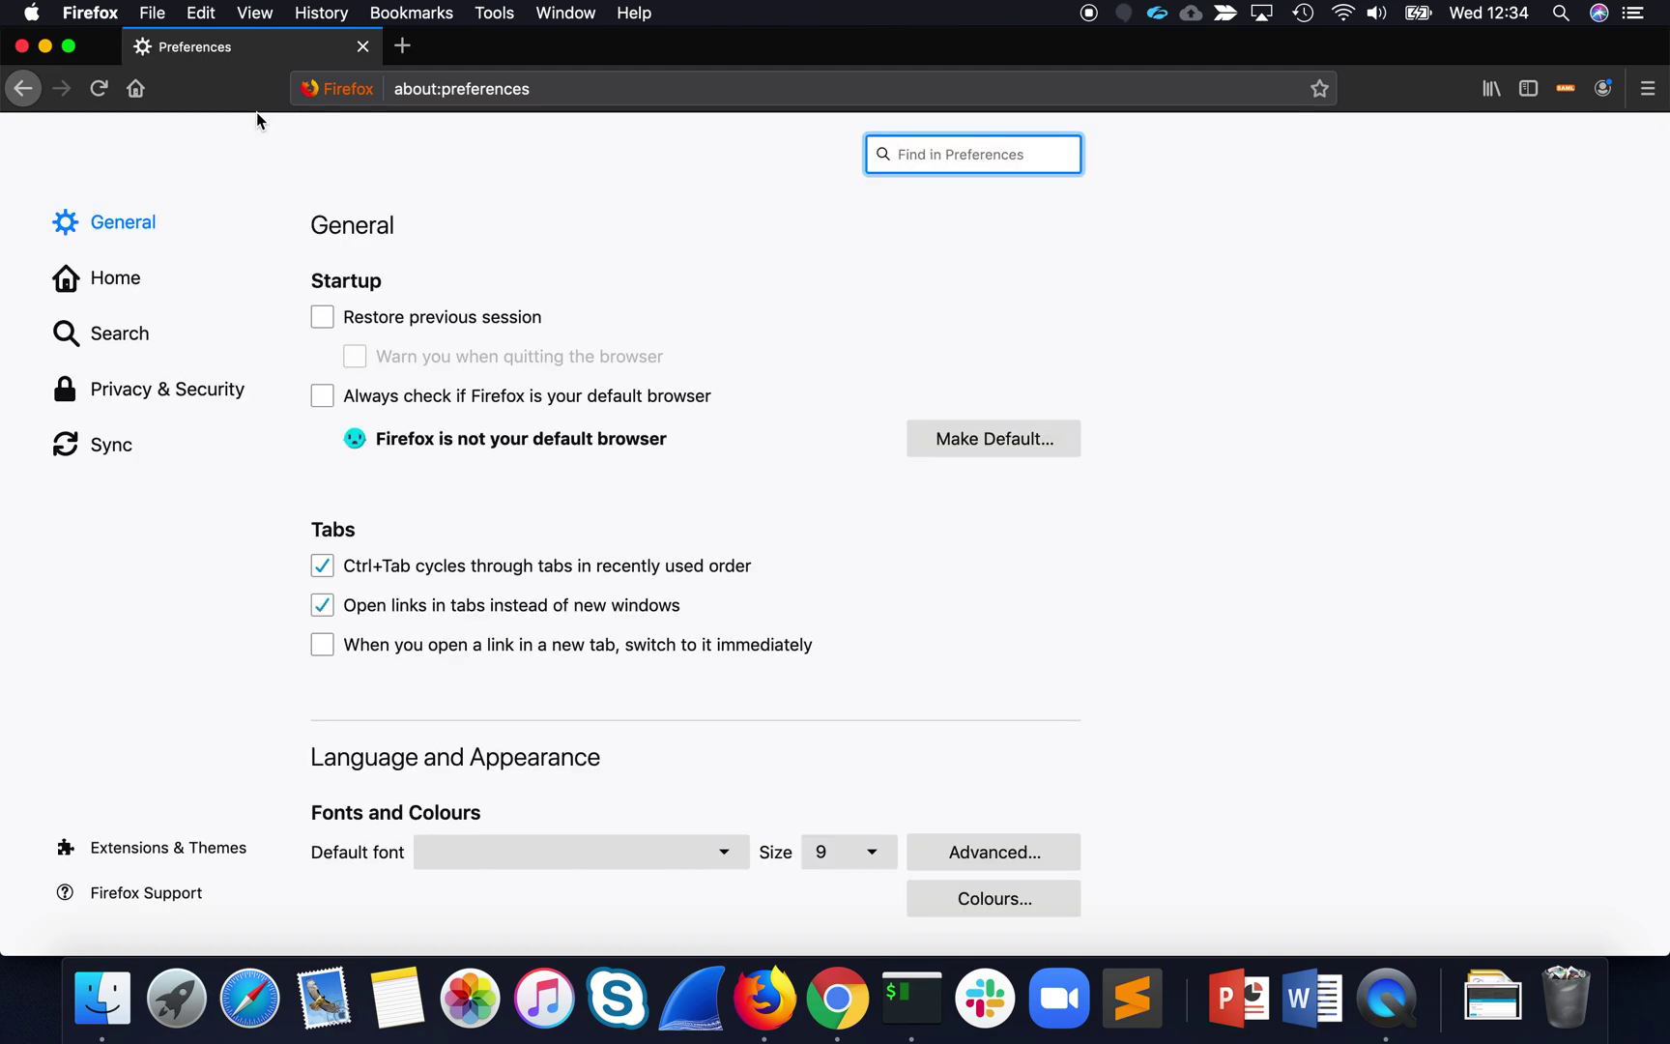
scroll(567, 496, down, 15)
click(923, 848)
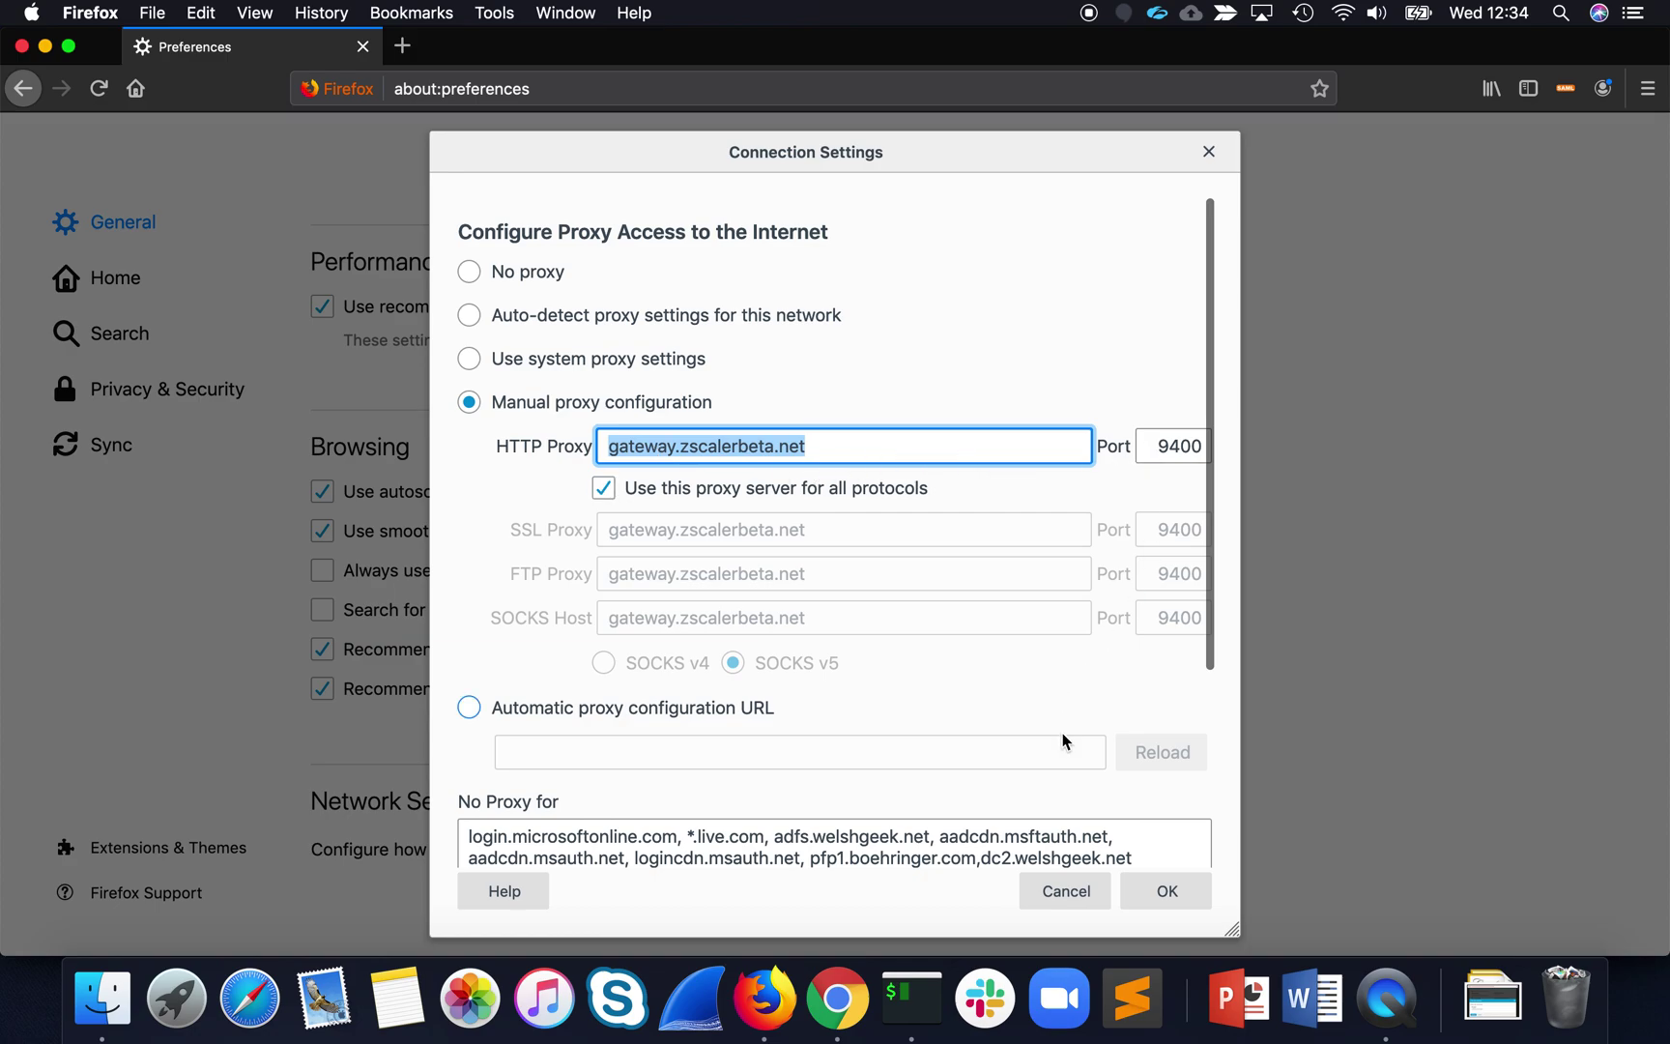
drag(981, 858, 1156, 863)
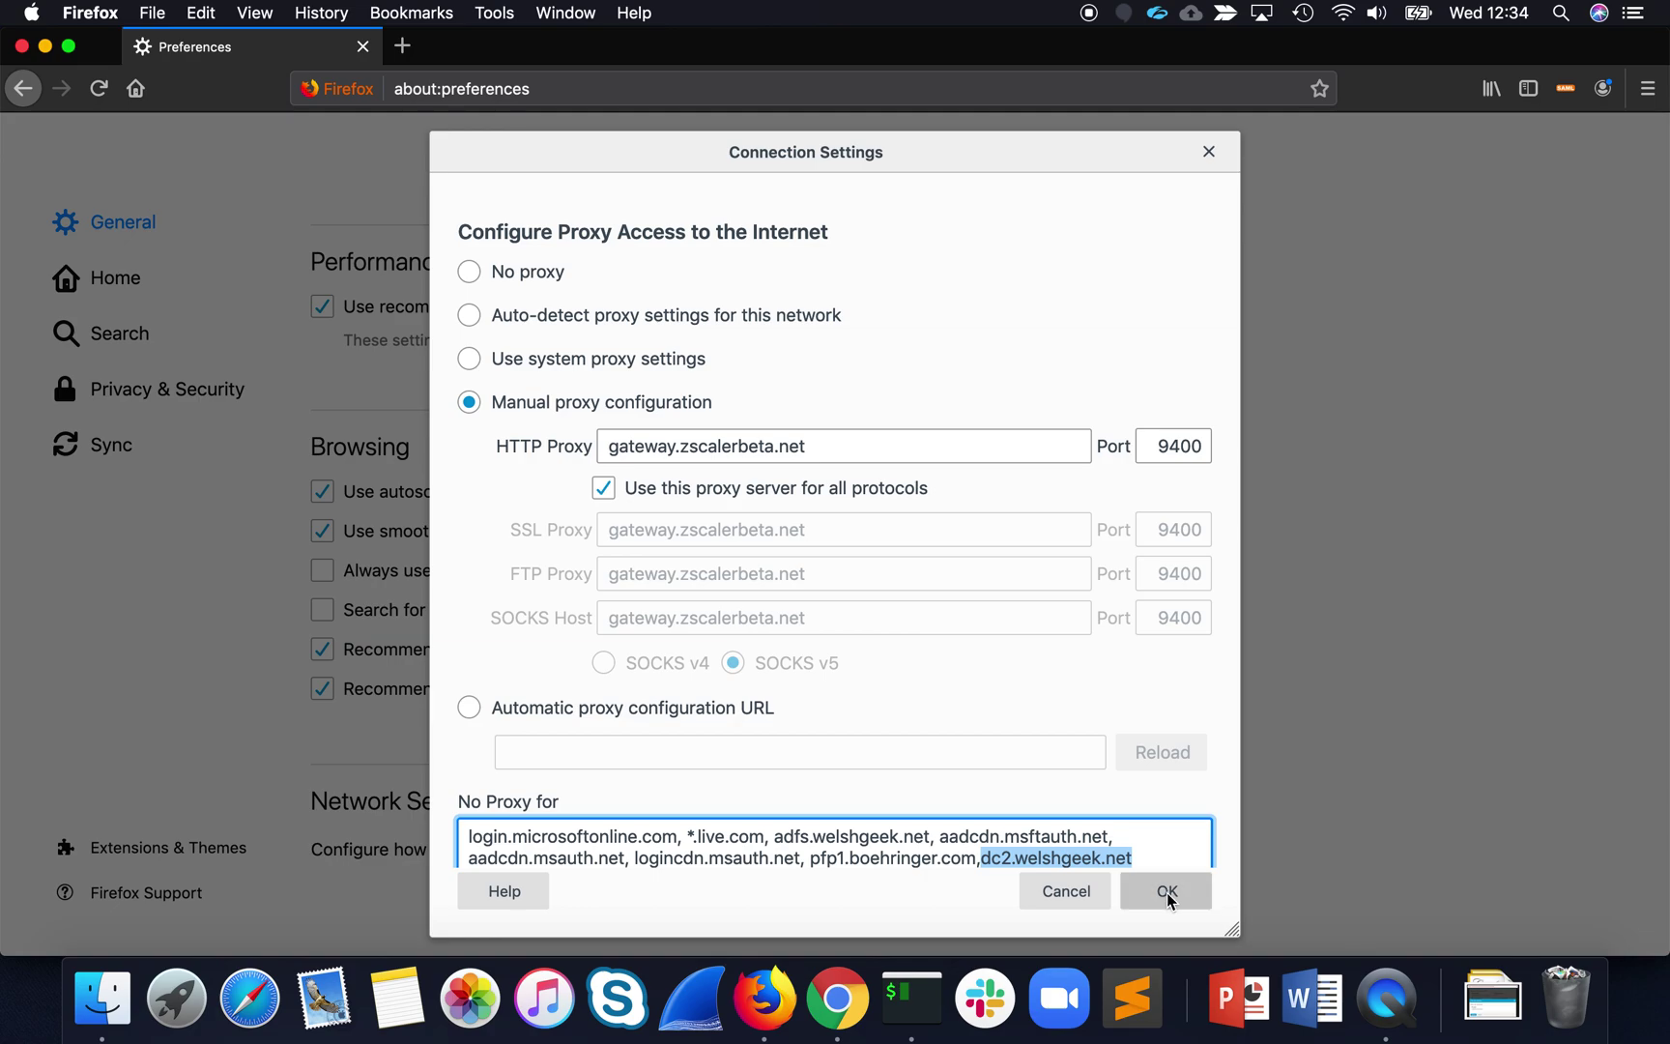
click(1166, 891)
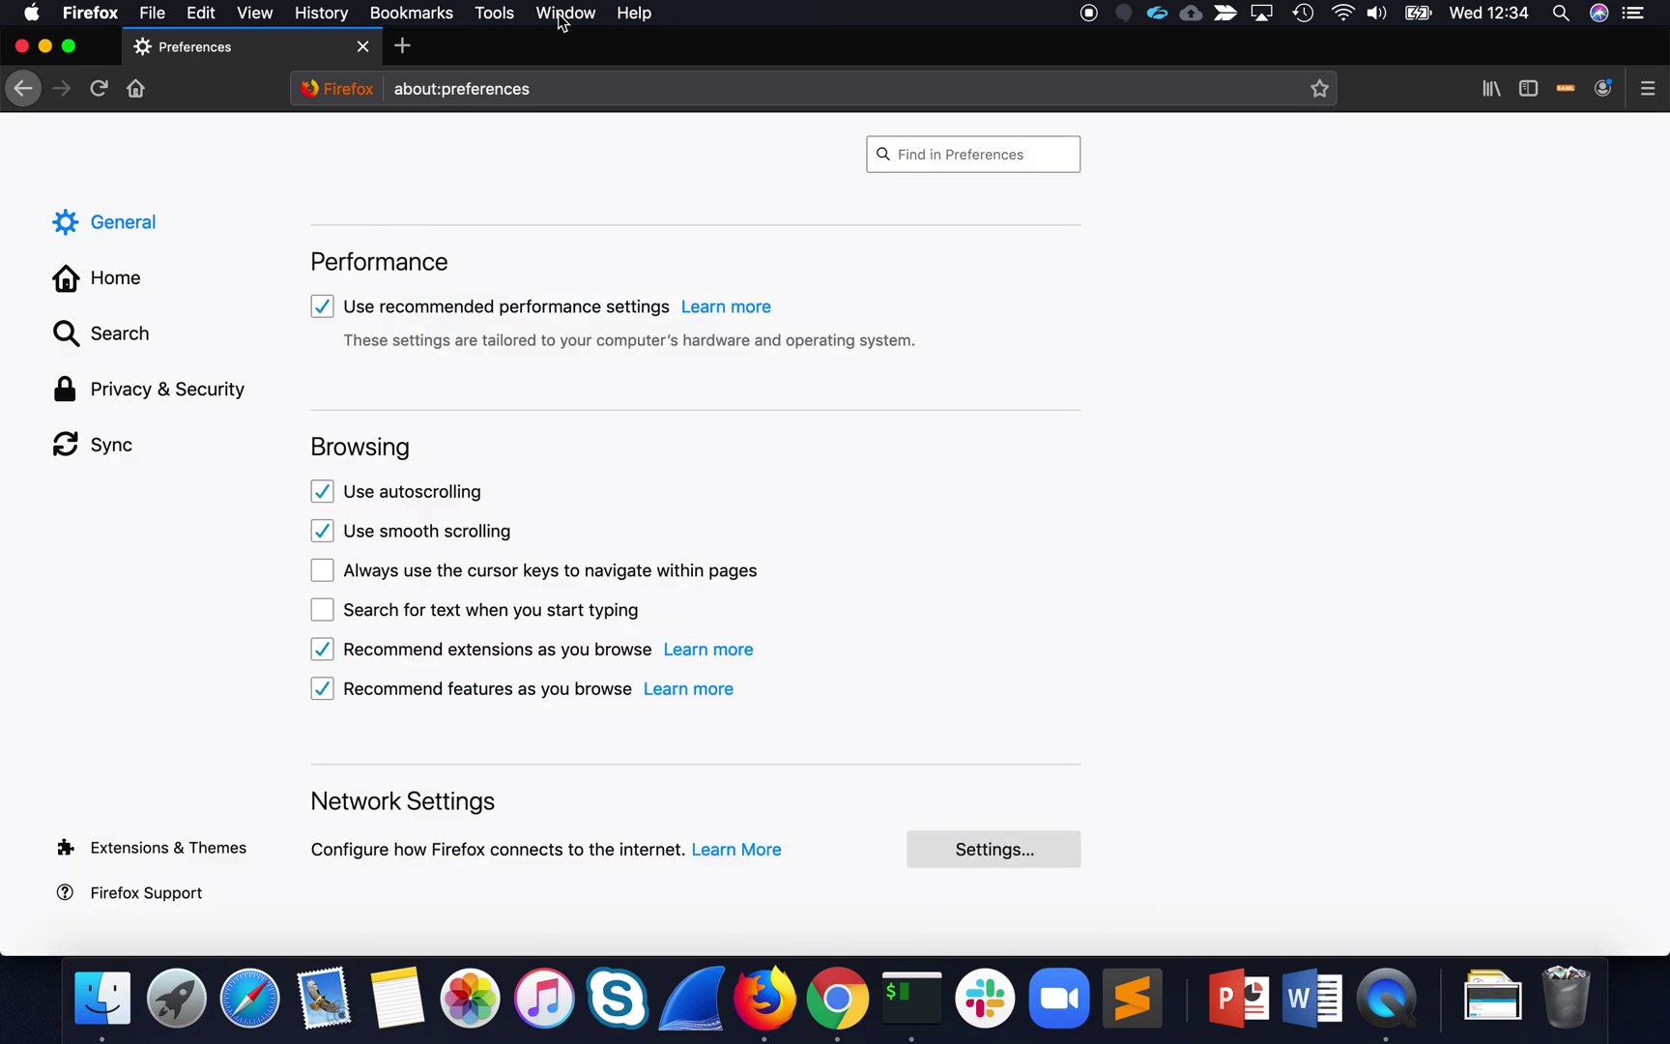
key(super+l)
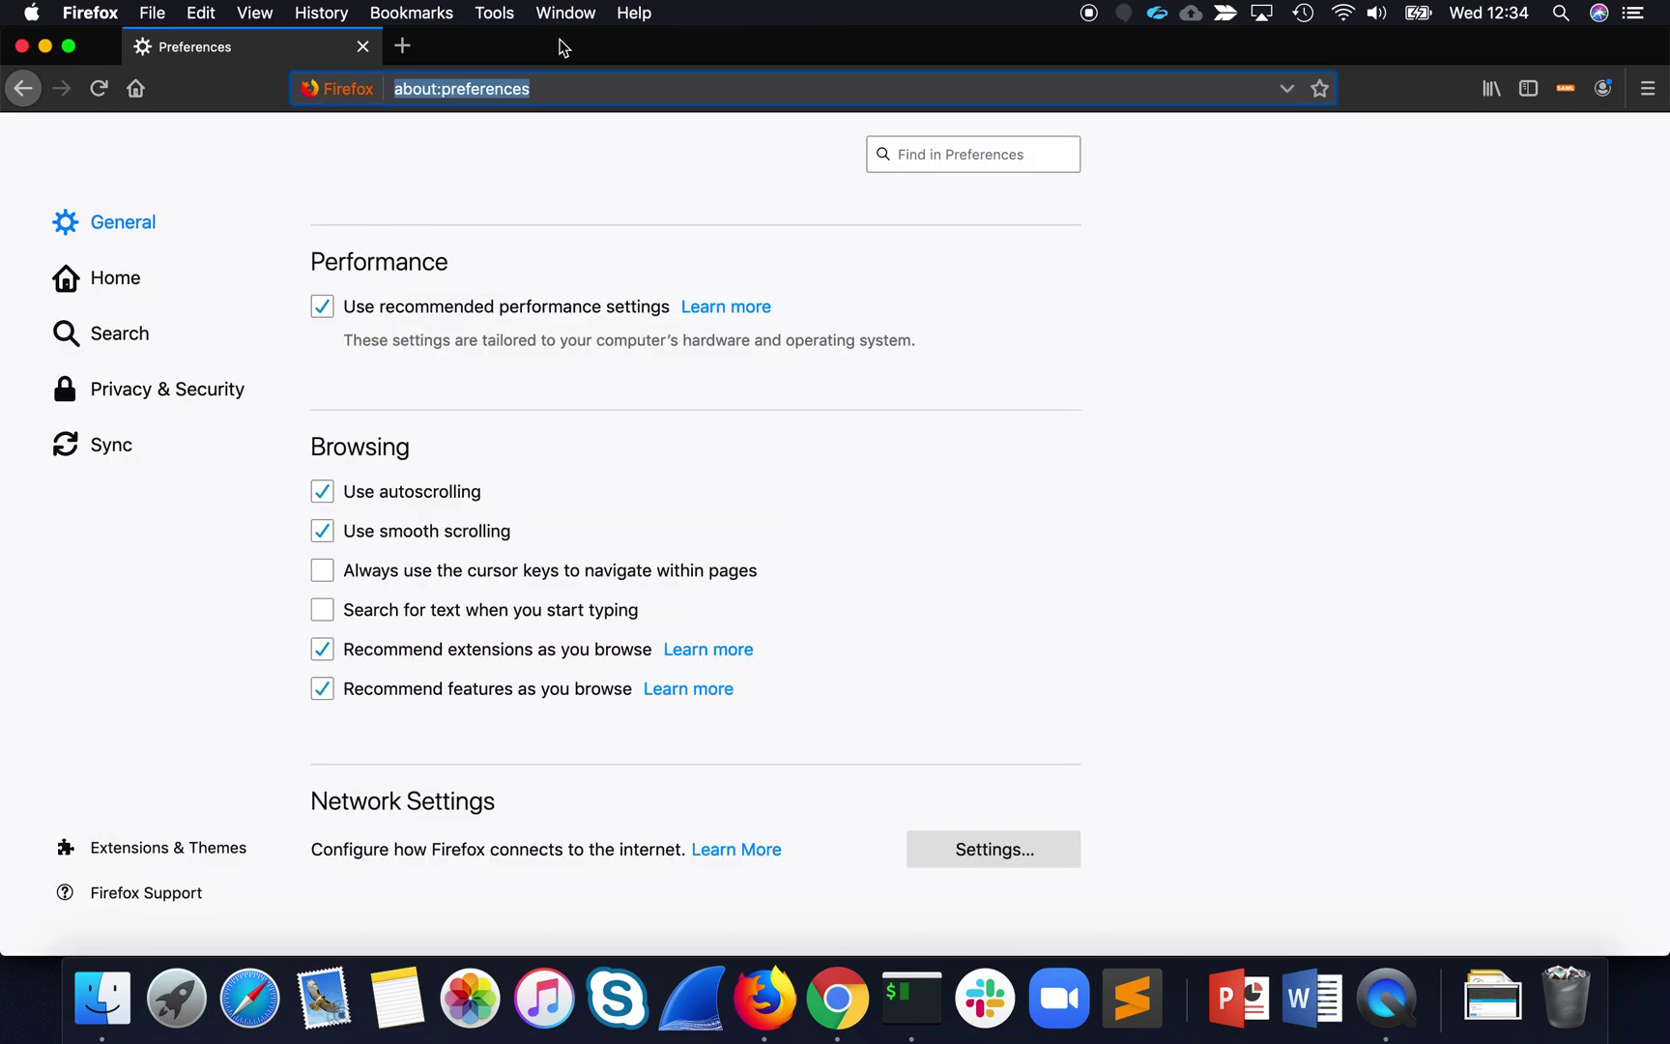
Load the Okta login/sso_iwa desktop SSO address from the 'welshgeek' address-bar suggestion.
text(welshgeek.okta.com/)
key(Down)
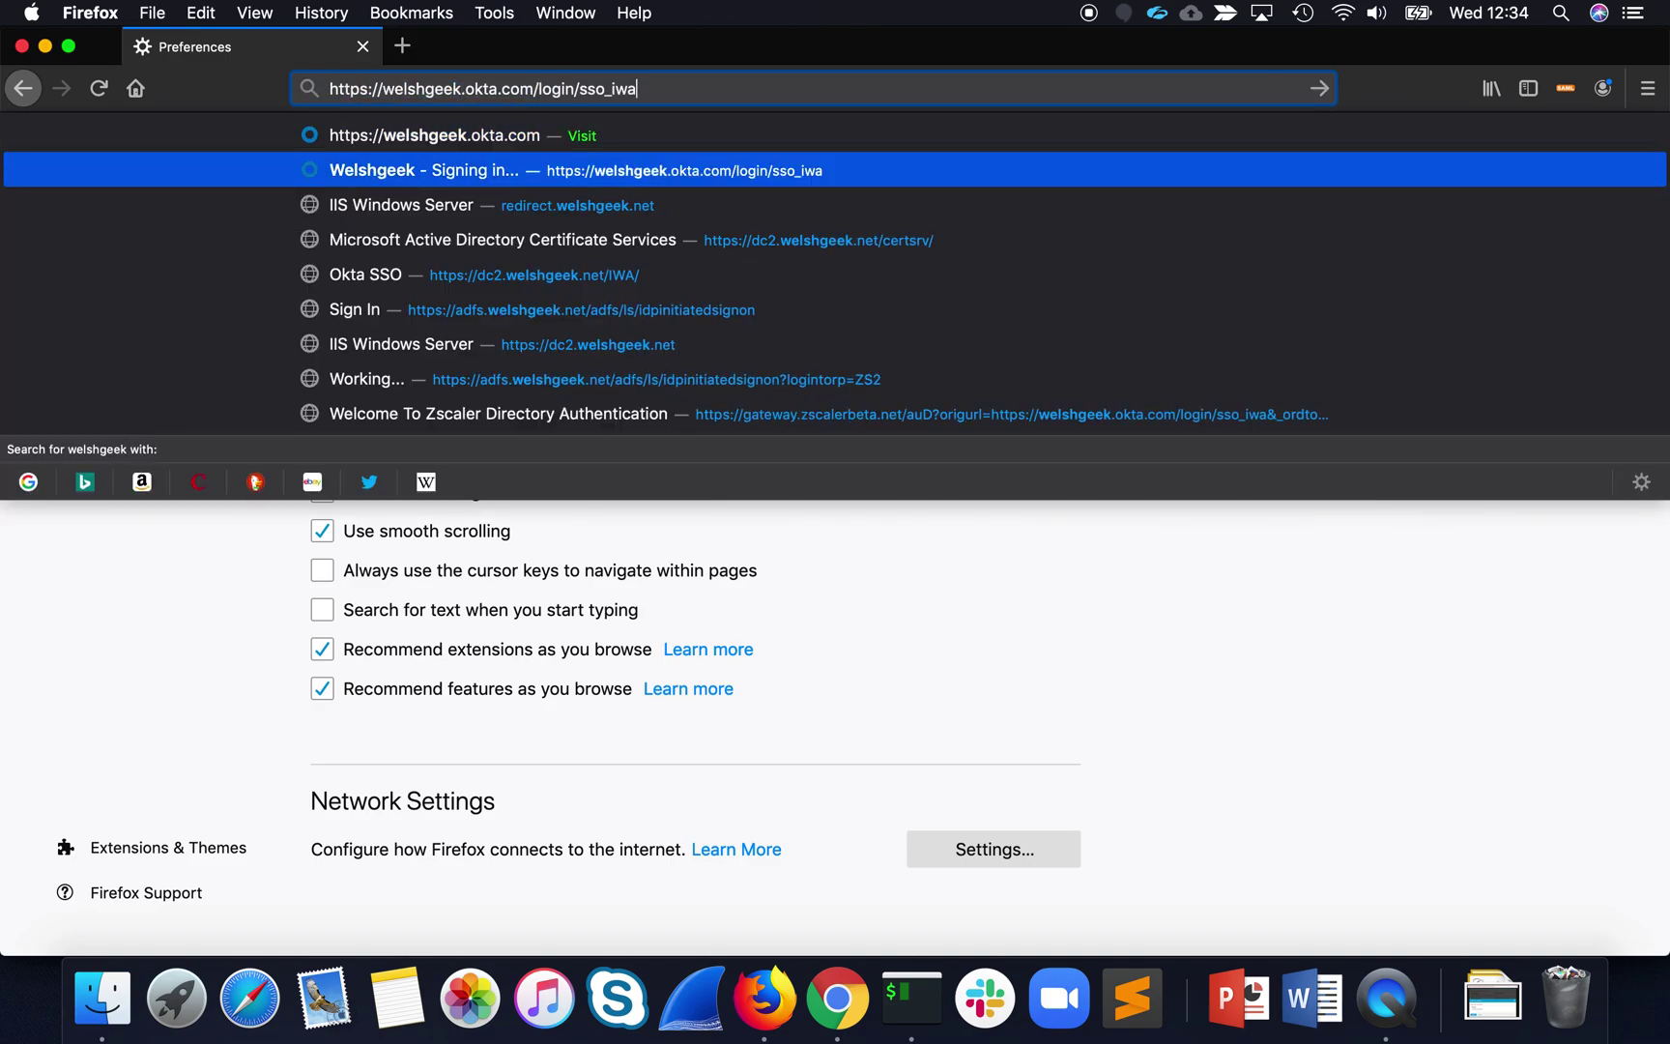
click(671, 95)
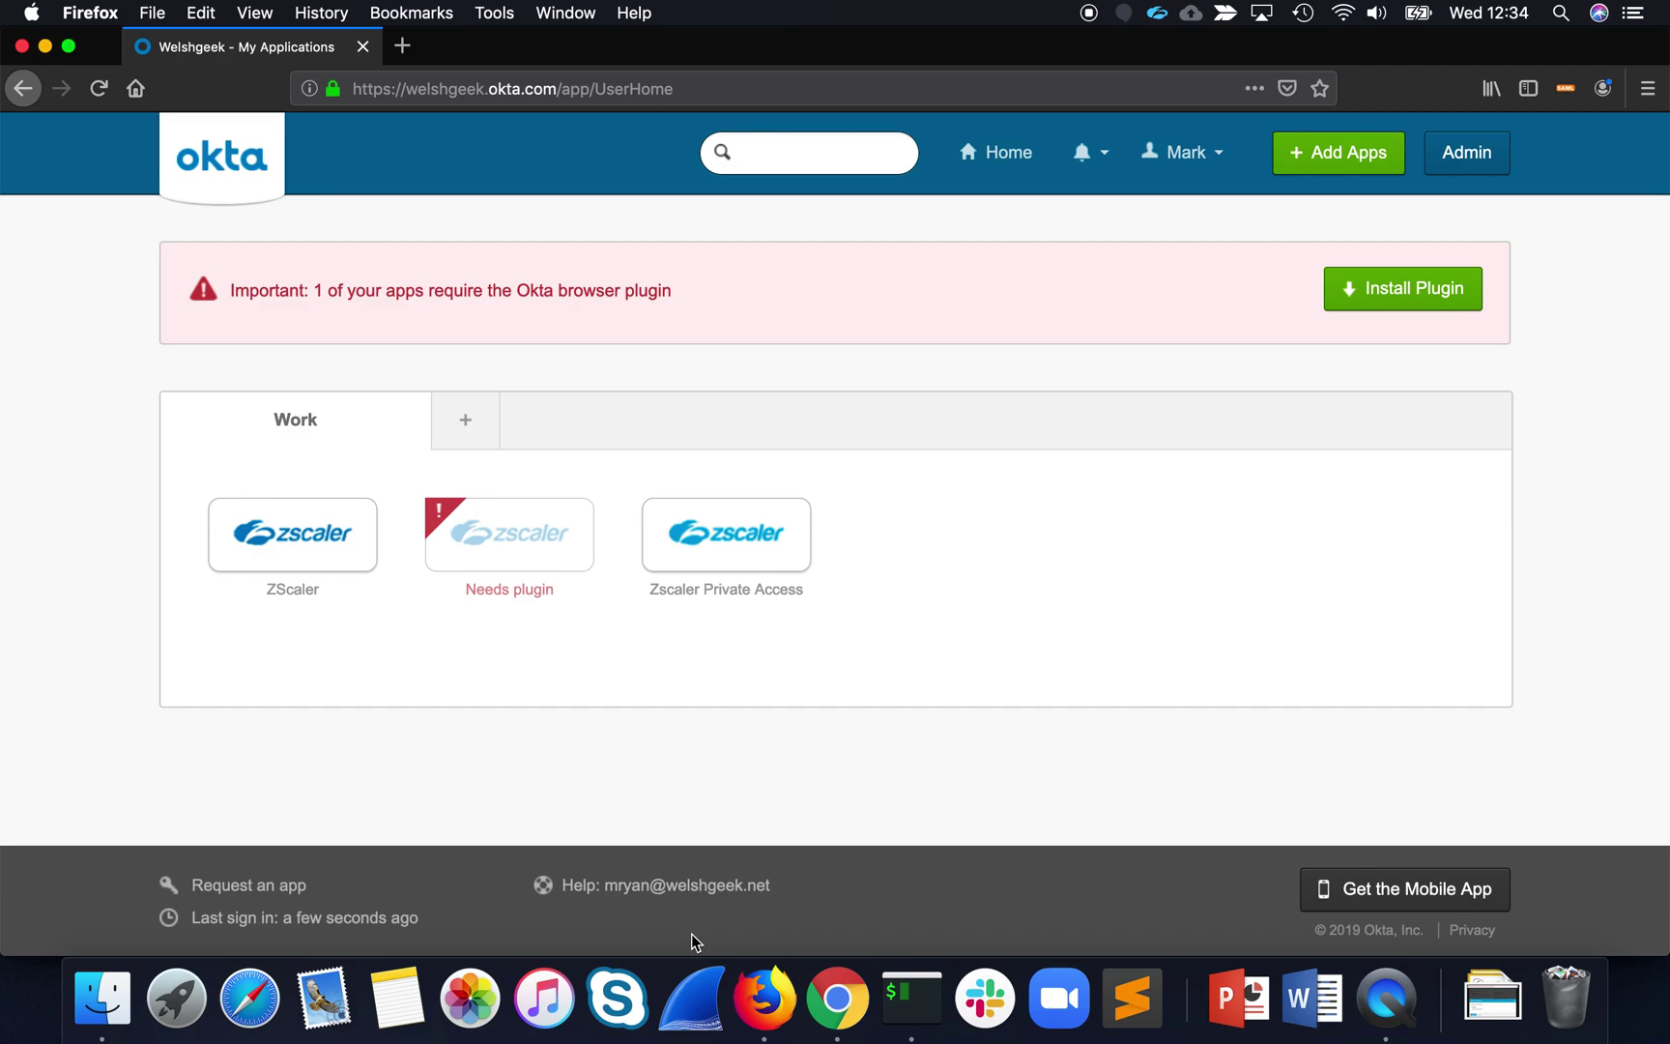
click(913, 1017)
Run klist and mark the new HTTP/dc2.welshgeek.net service ticket beside the krbtgt ticket.
text(k)
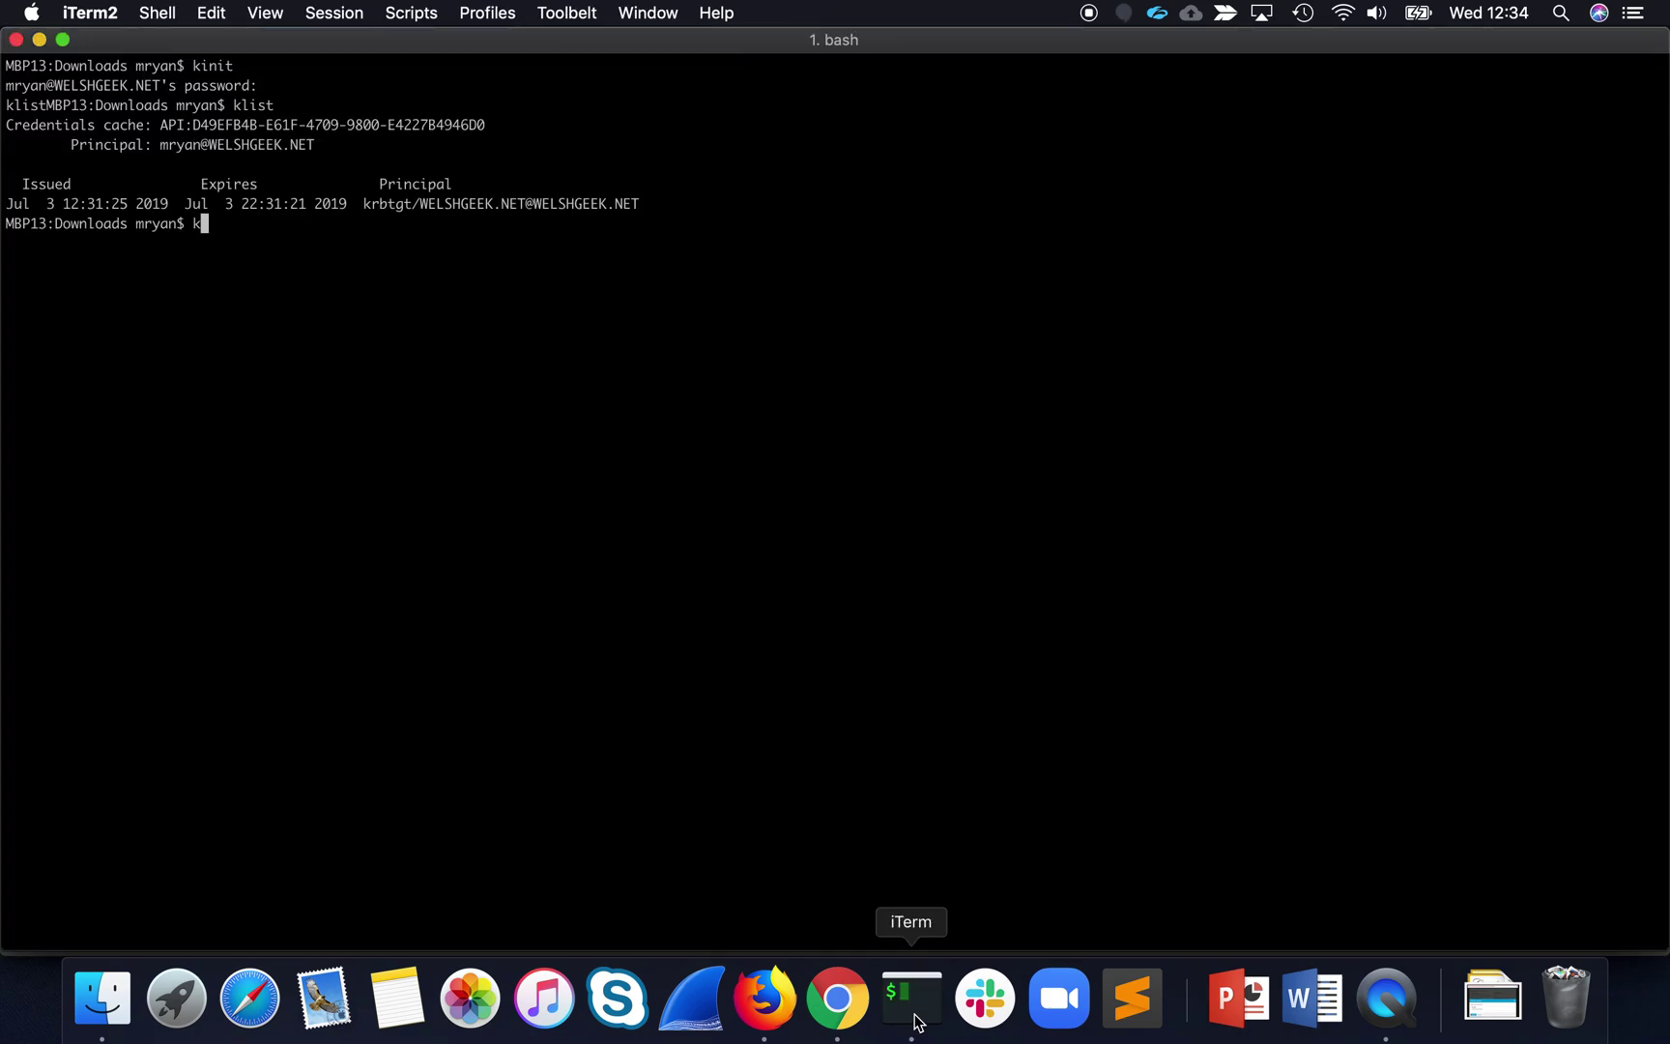
text(list)
key(Return)
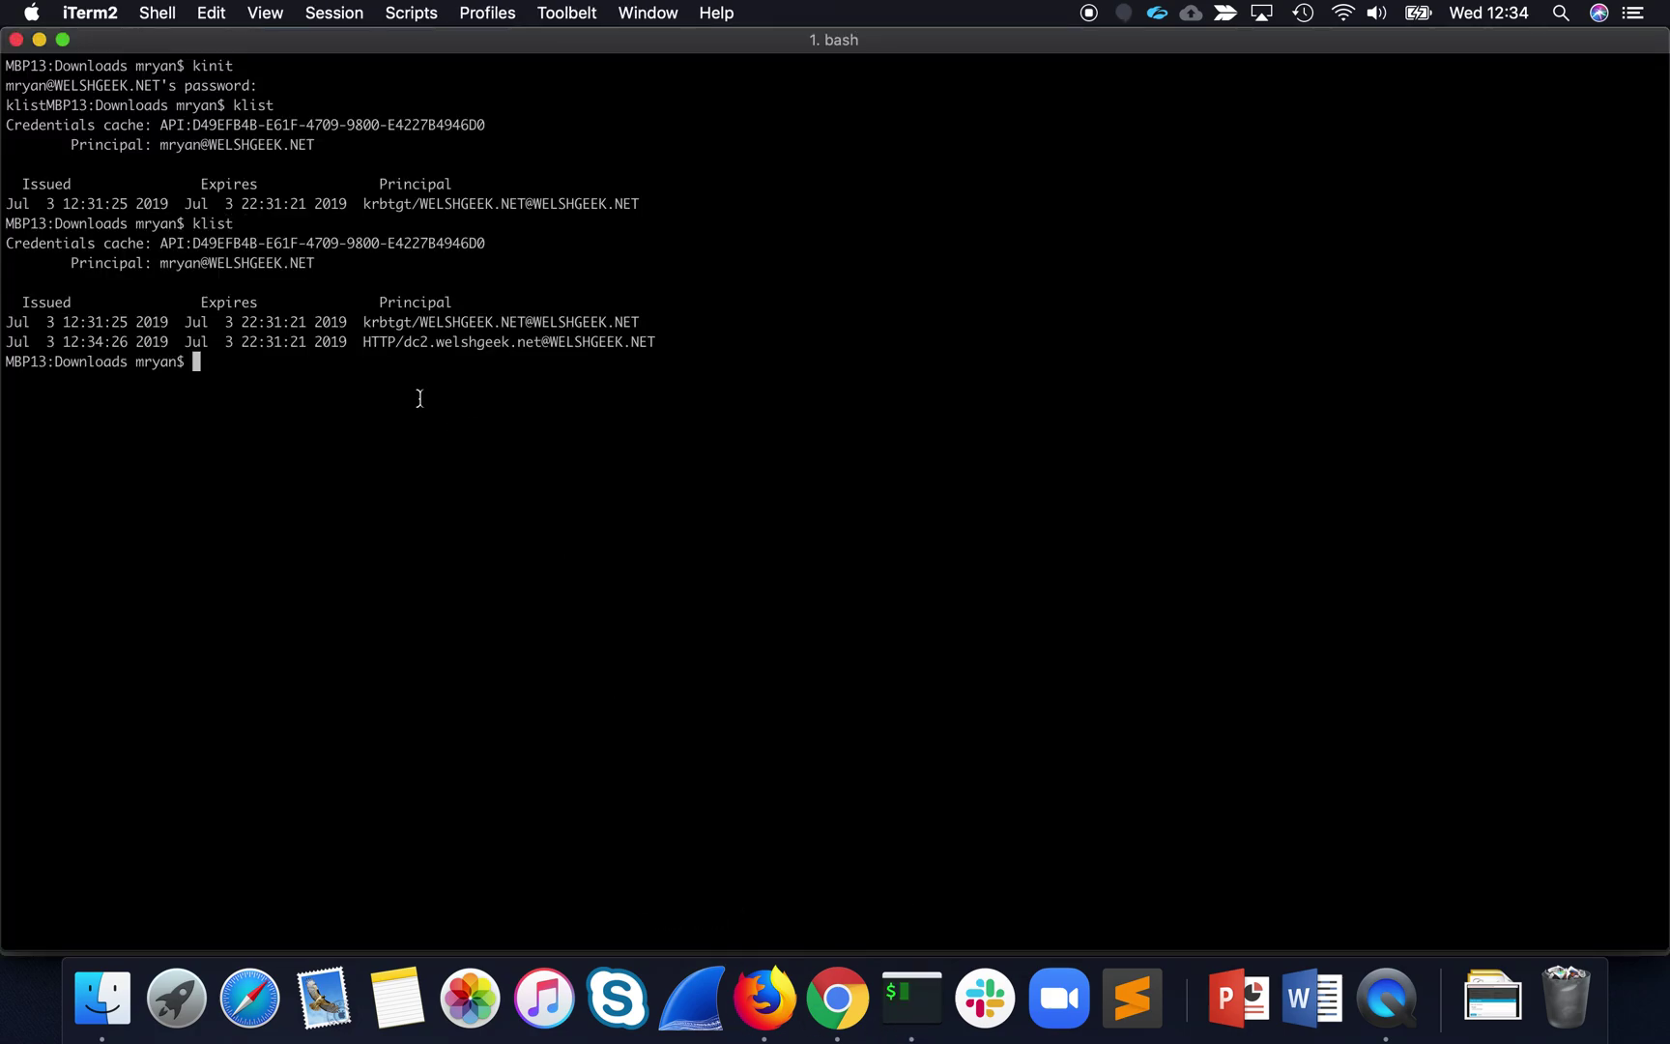
drag(363, 341, 696, 341)
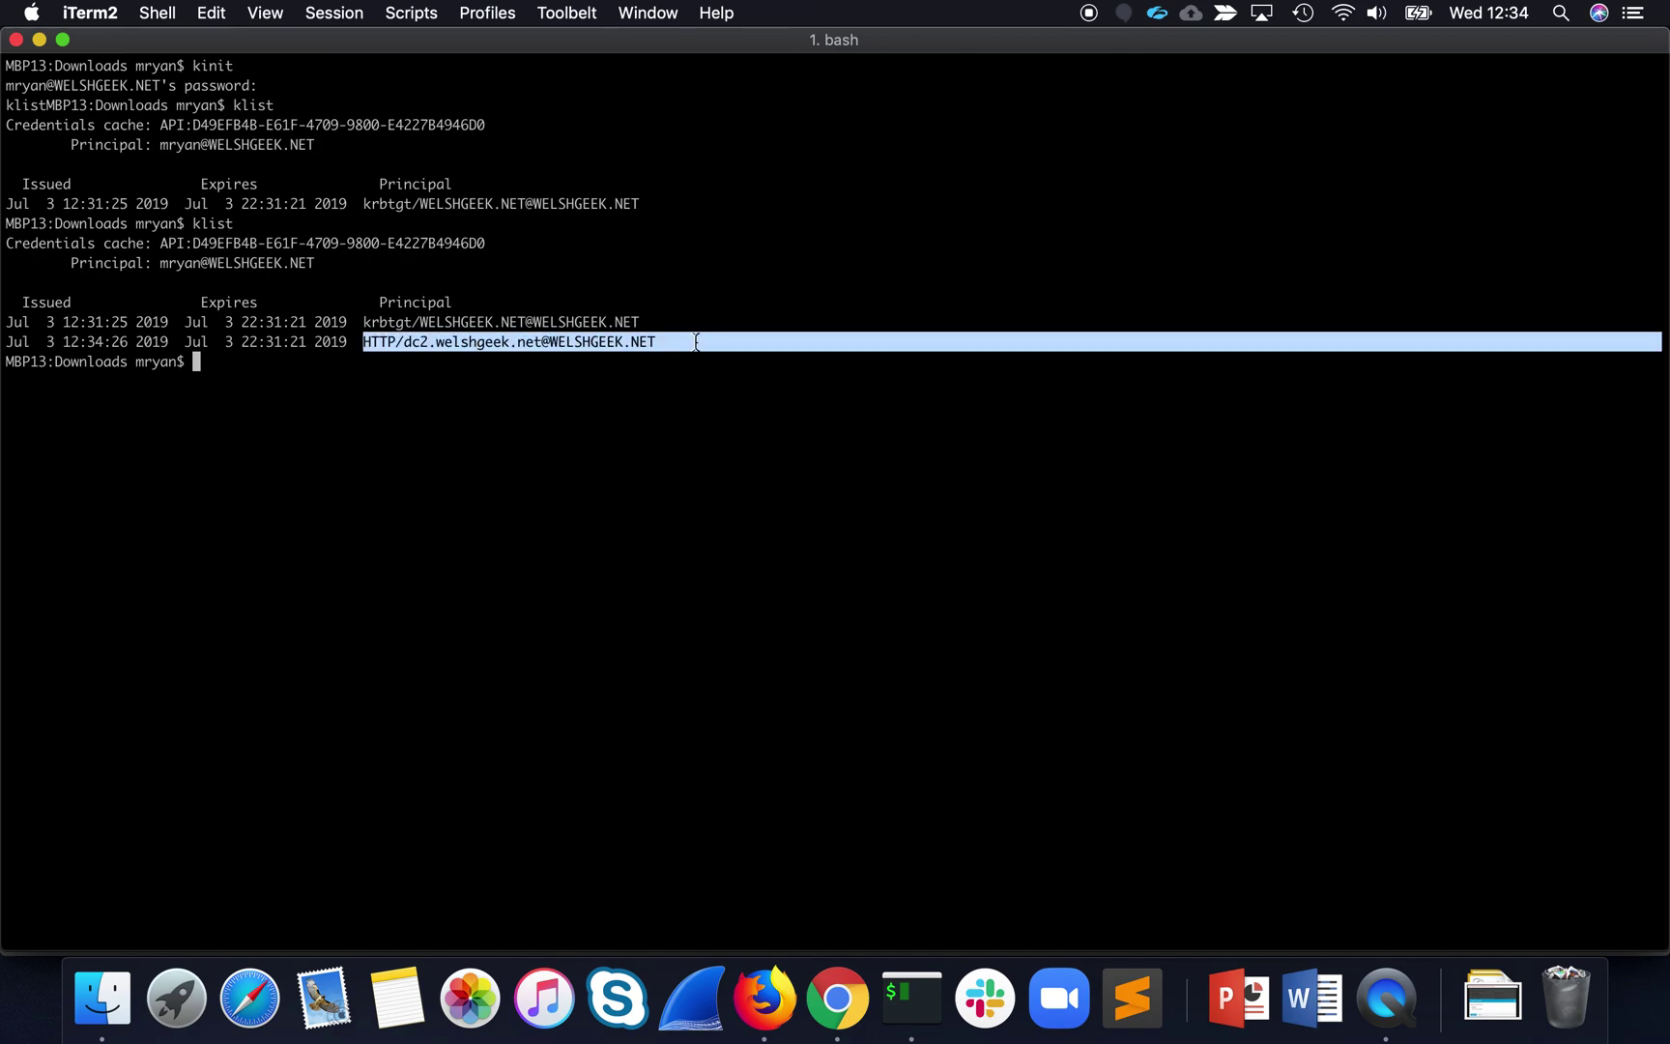
click(778, 1019)
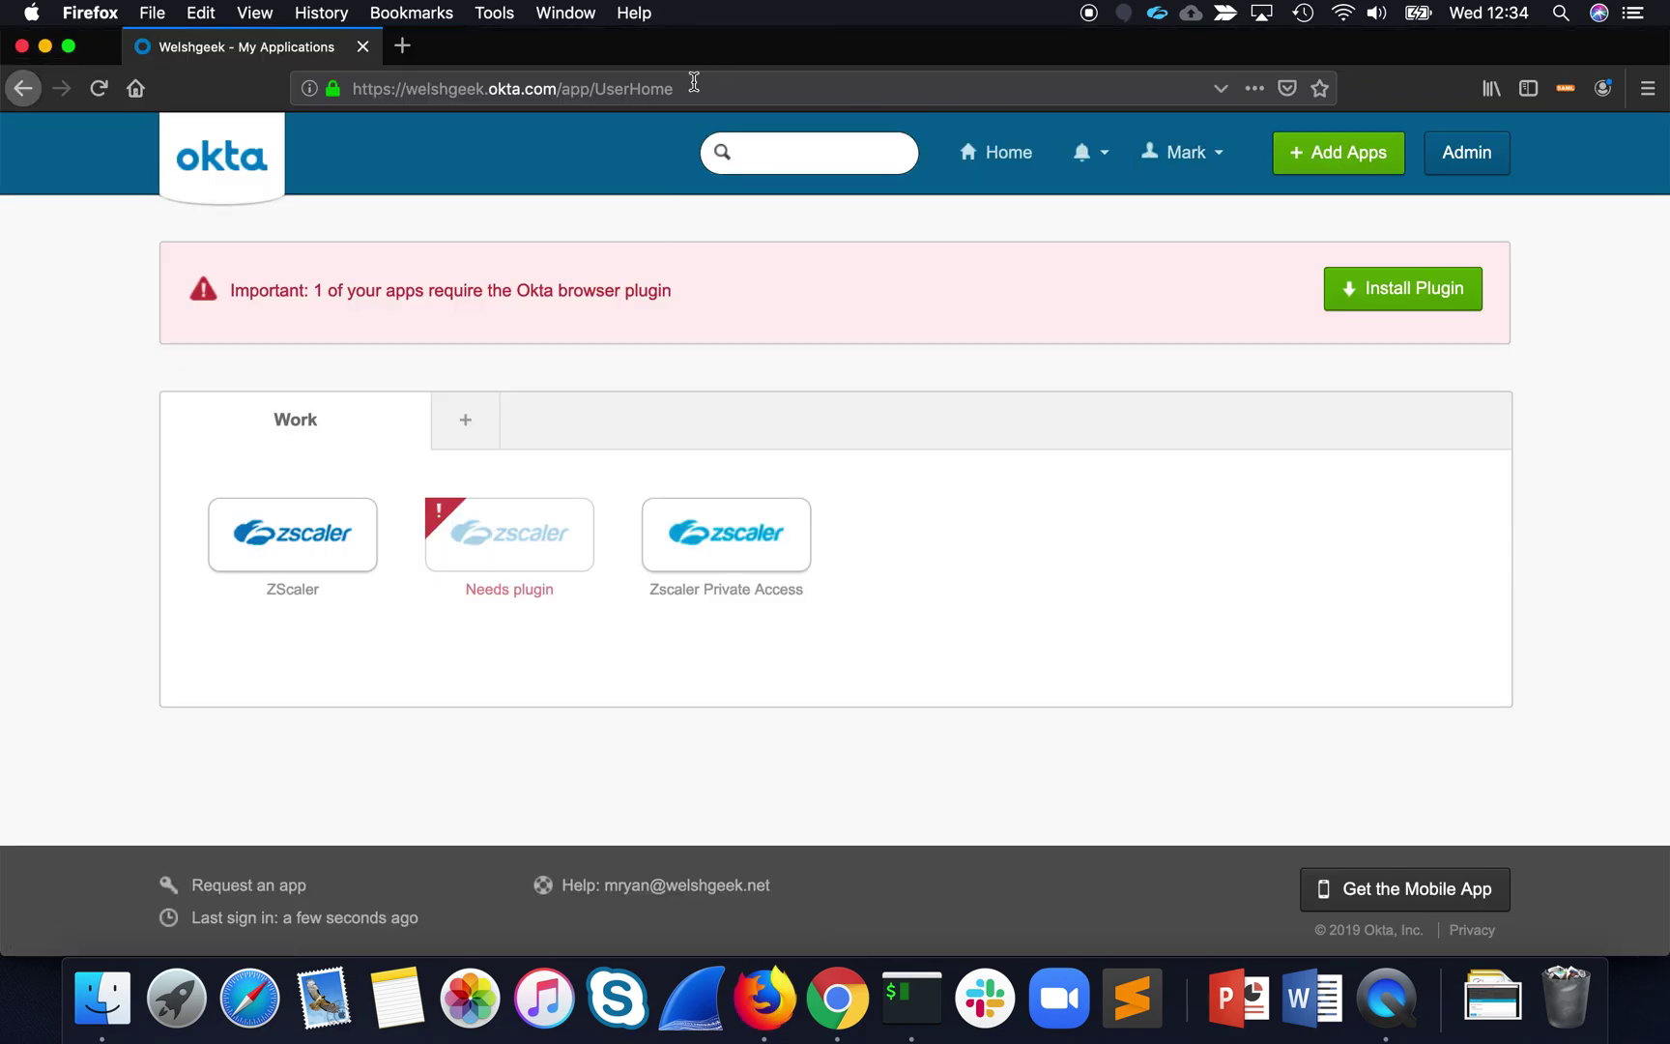
key(super+Tab)
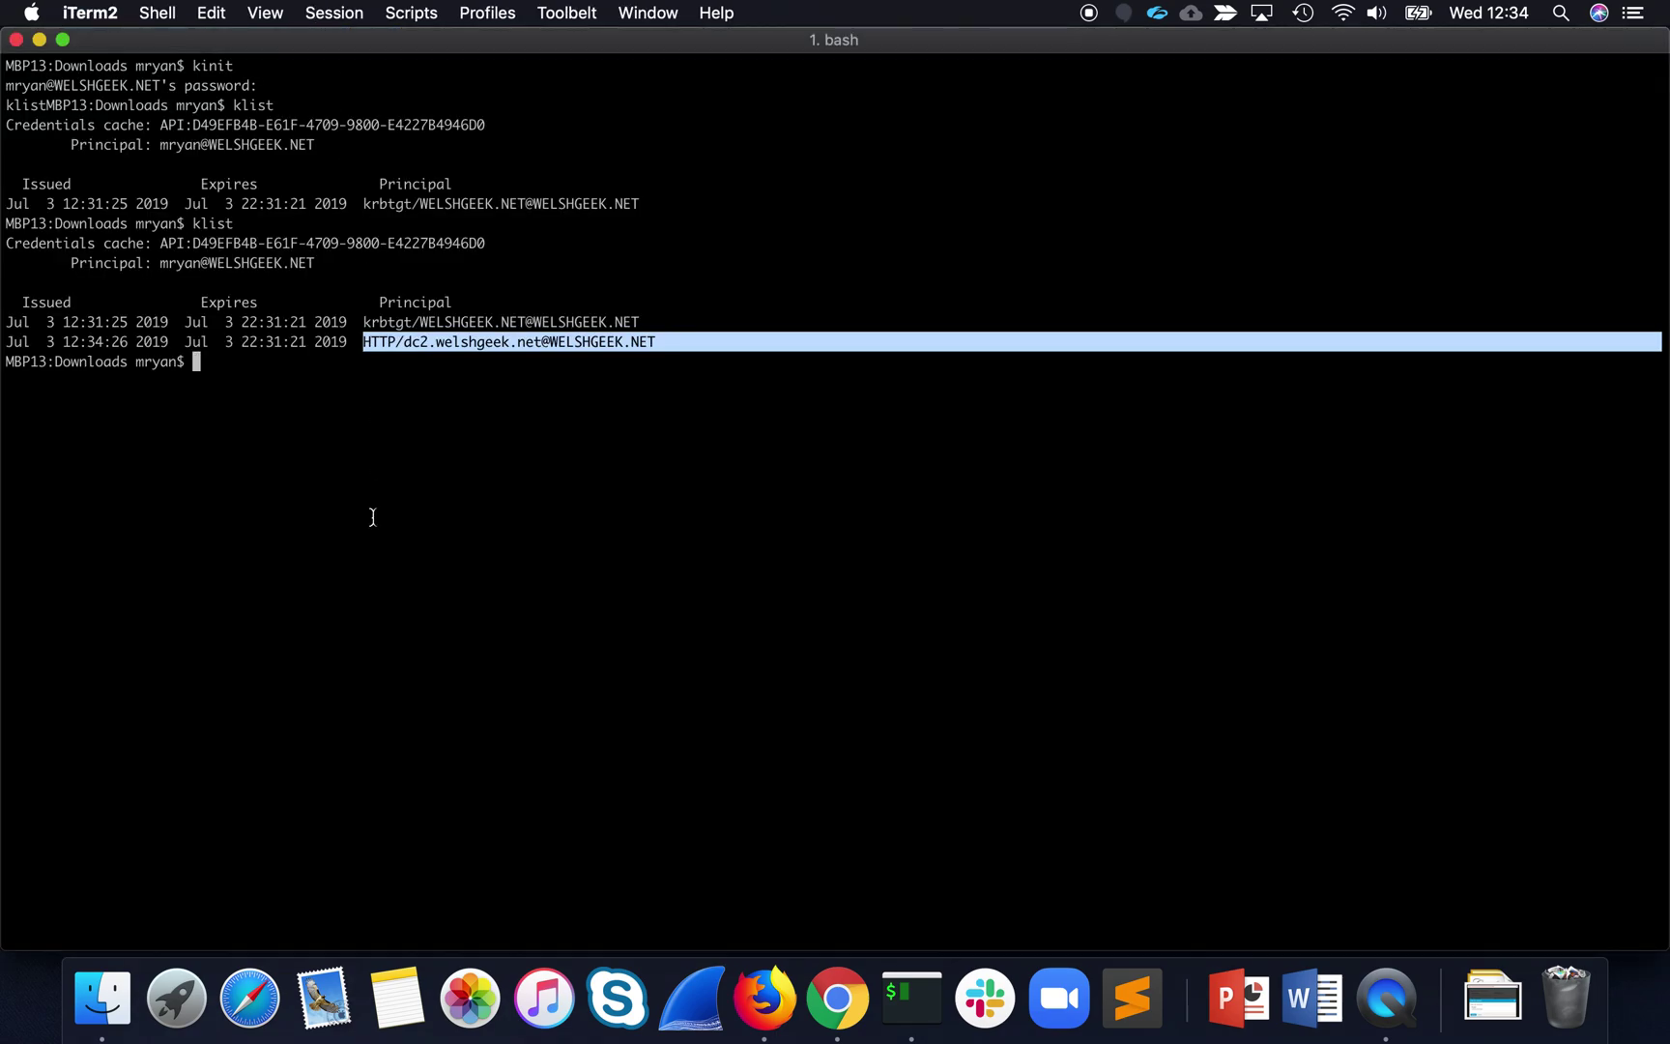
click(785, 1005)
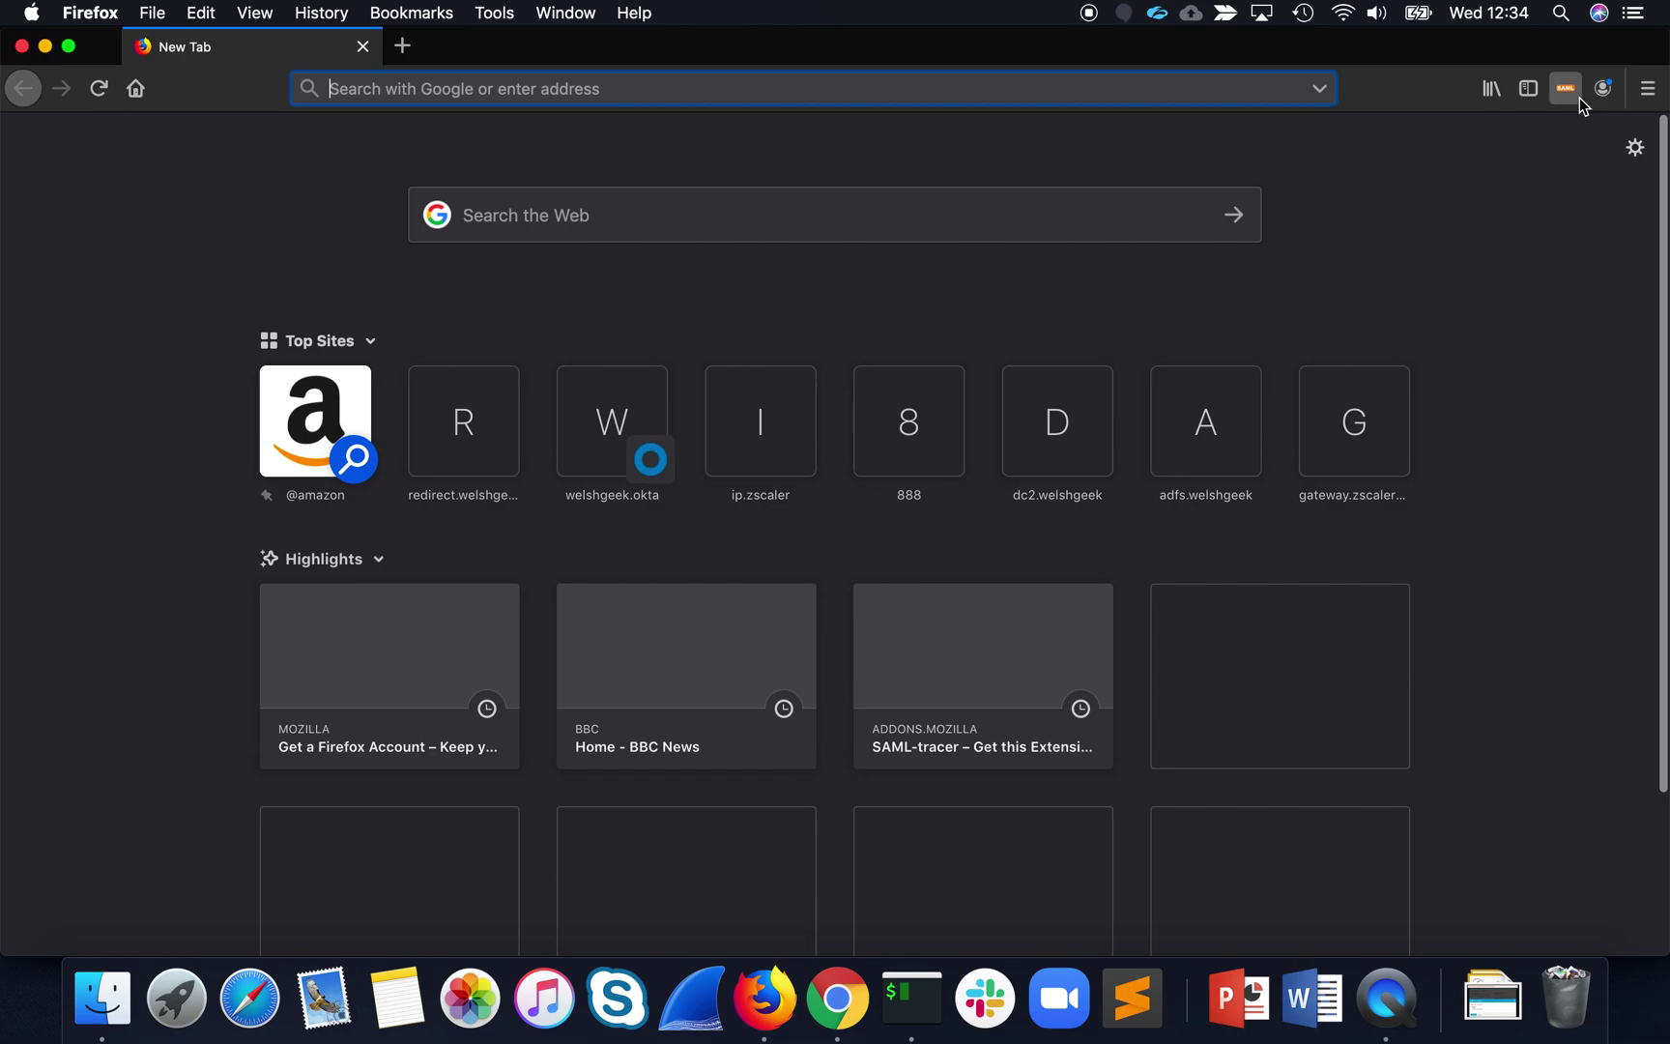
click(1567, 89)
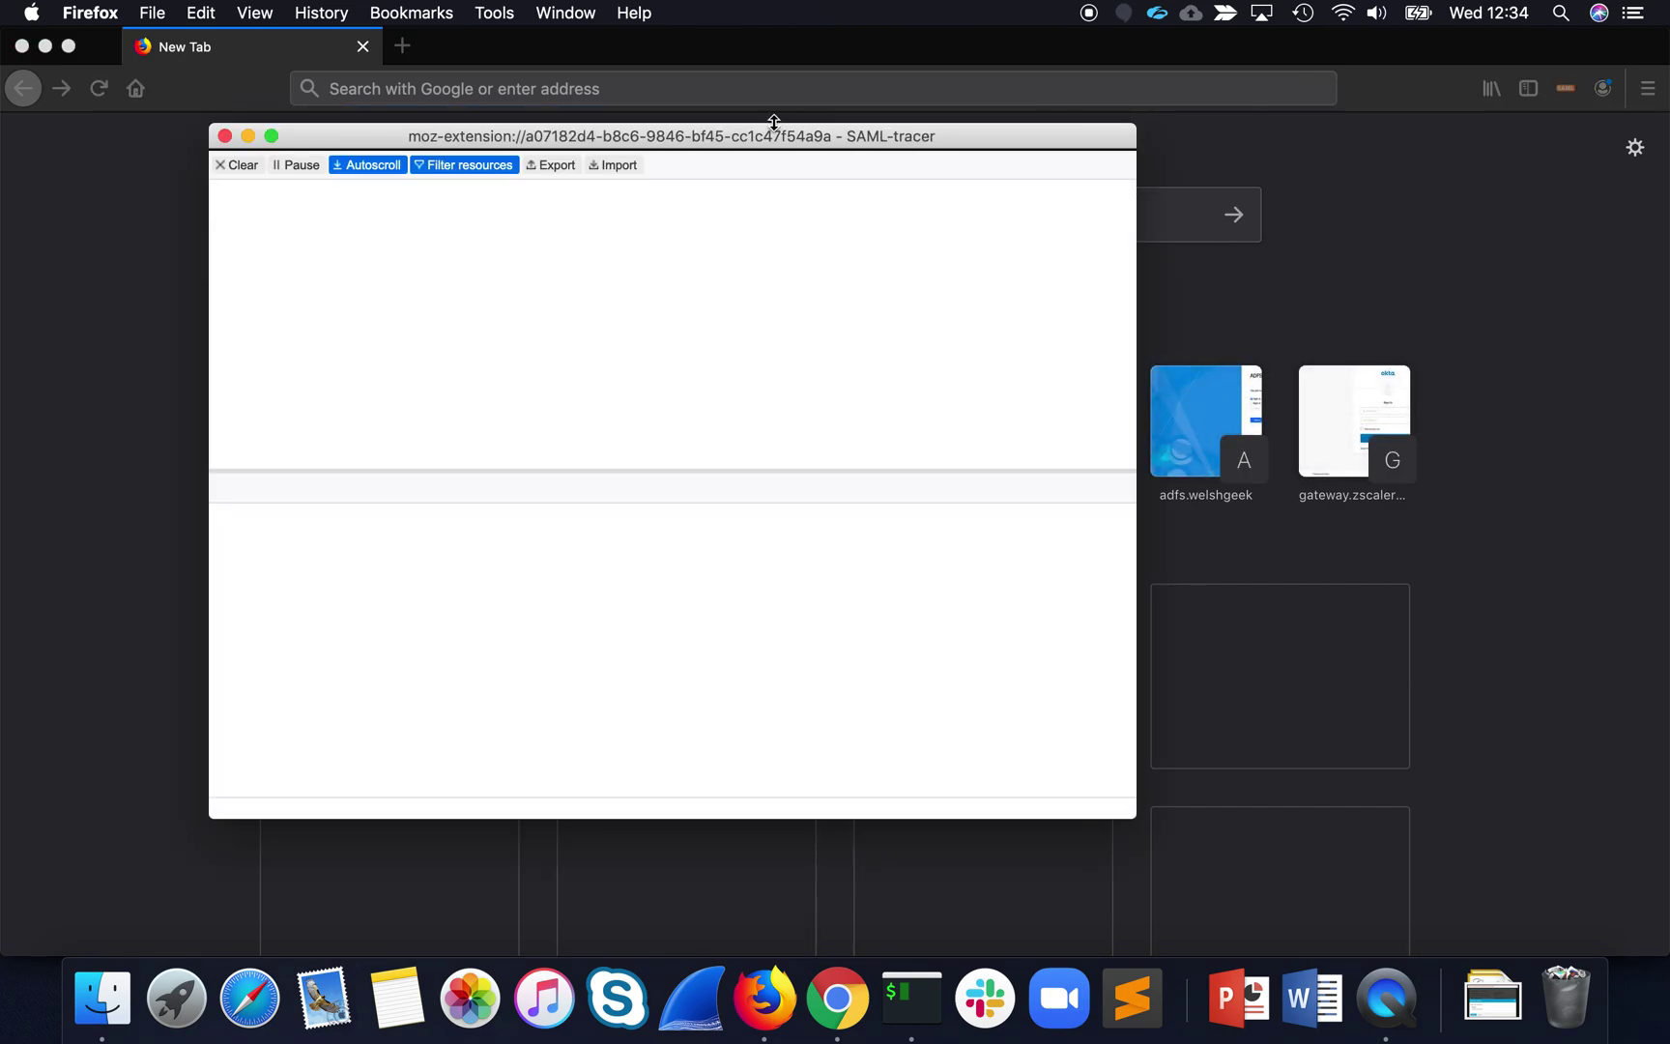
click(782, 101)
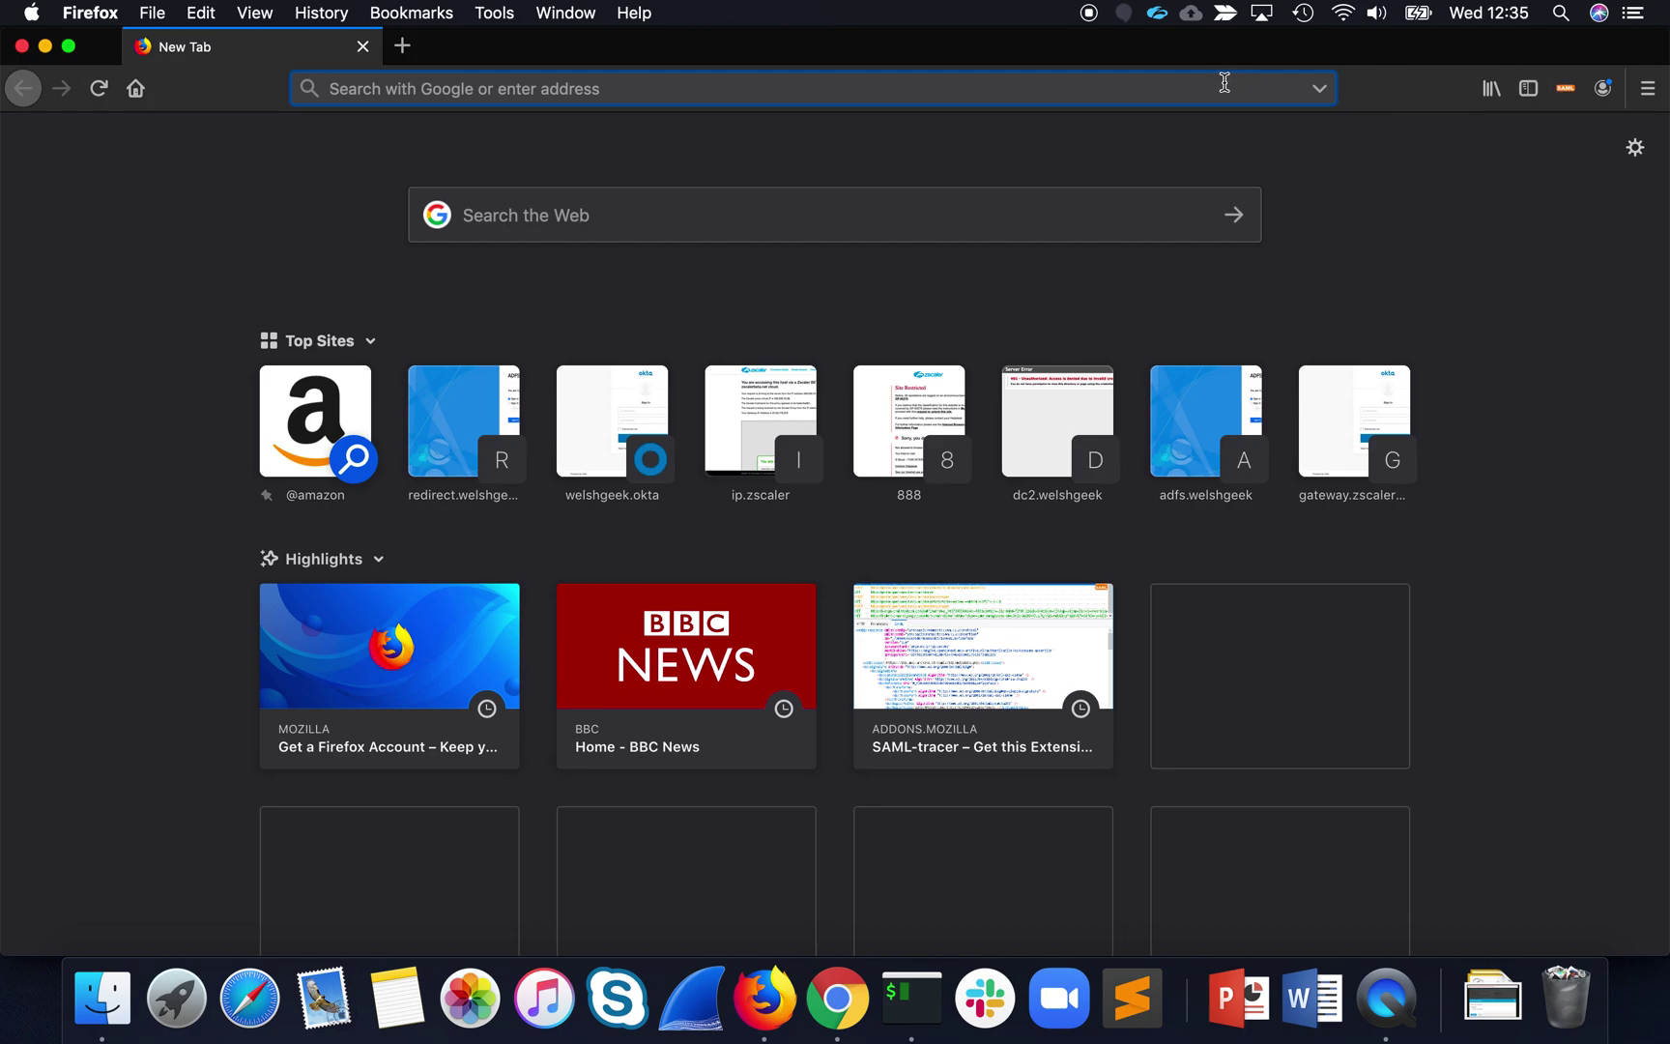
text(welshgeek.okta.com/)
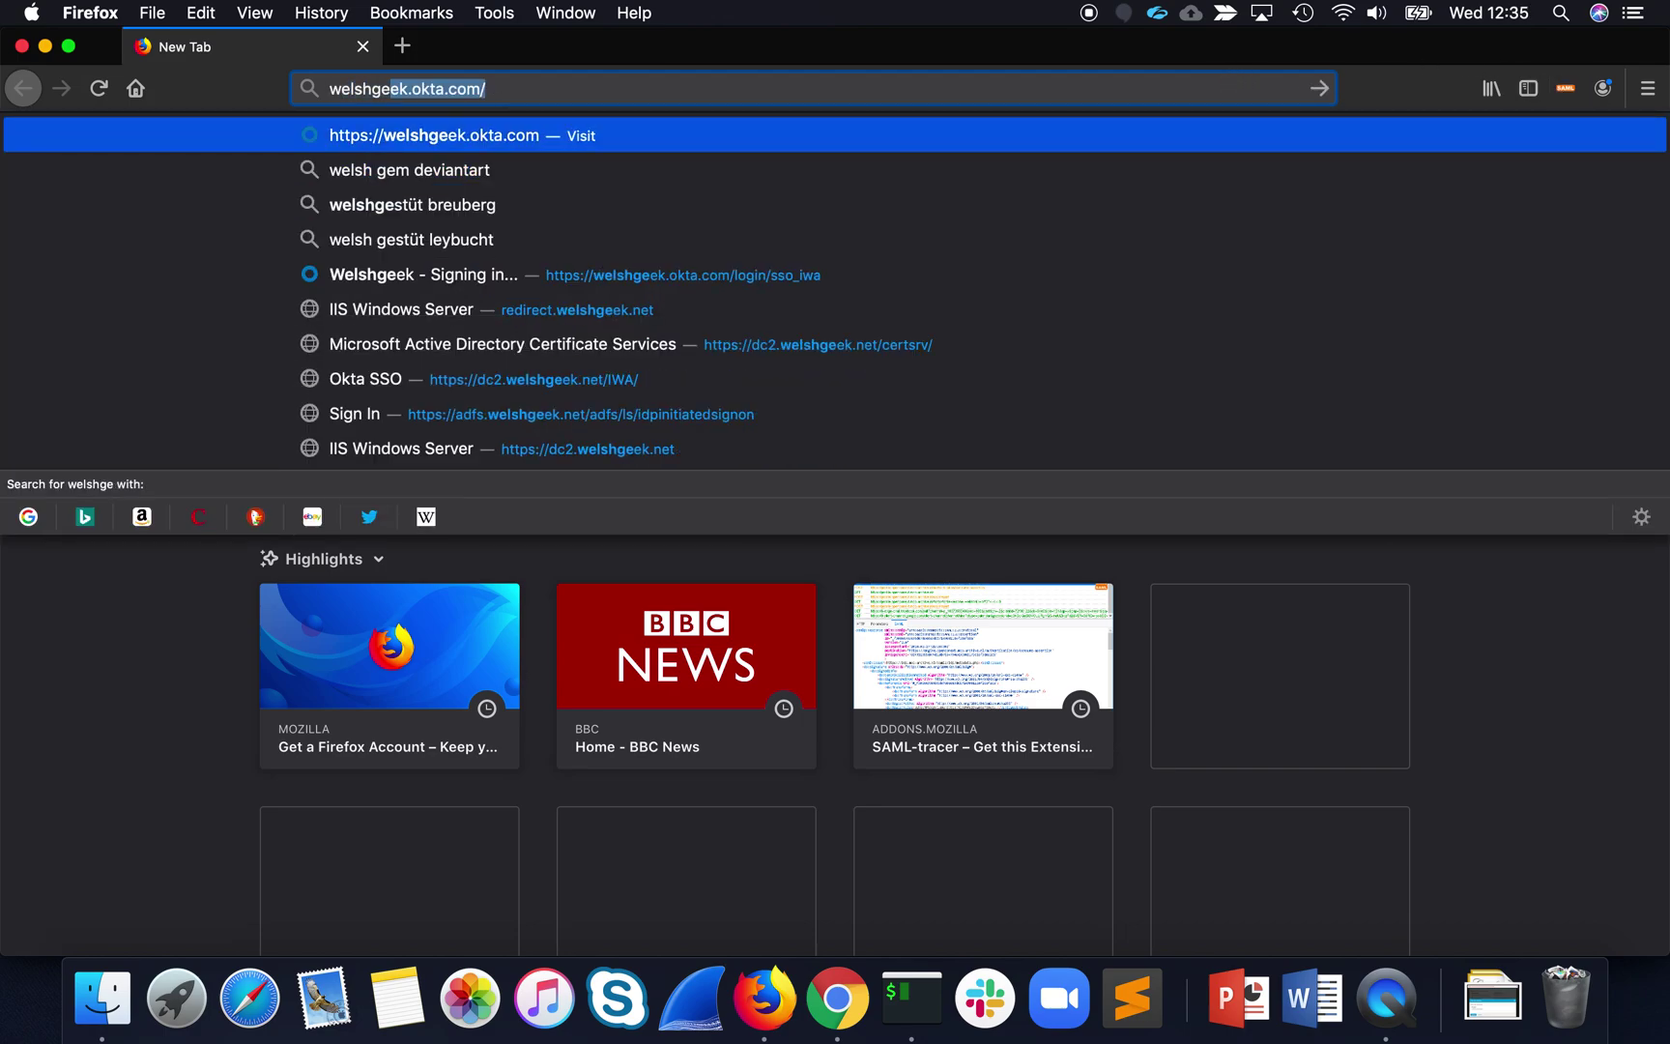
key(Down)
key(Down)
key(Down)
key(Down)
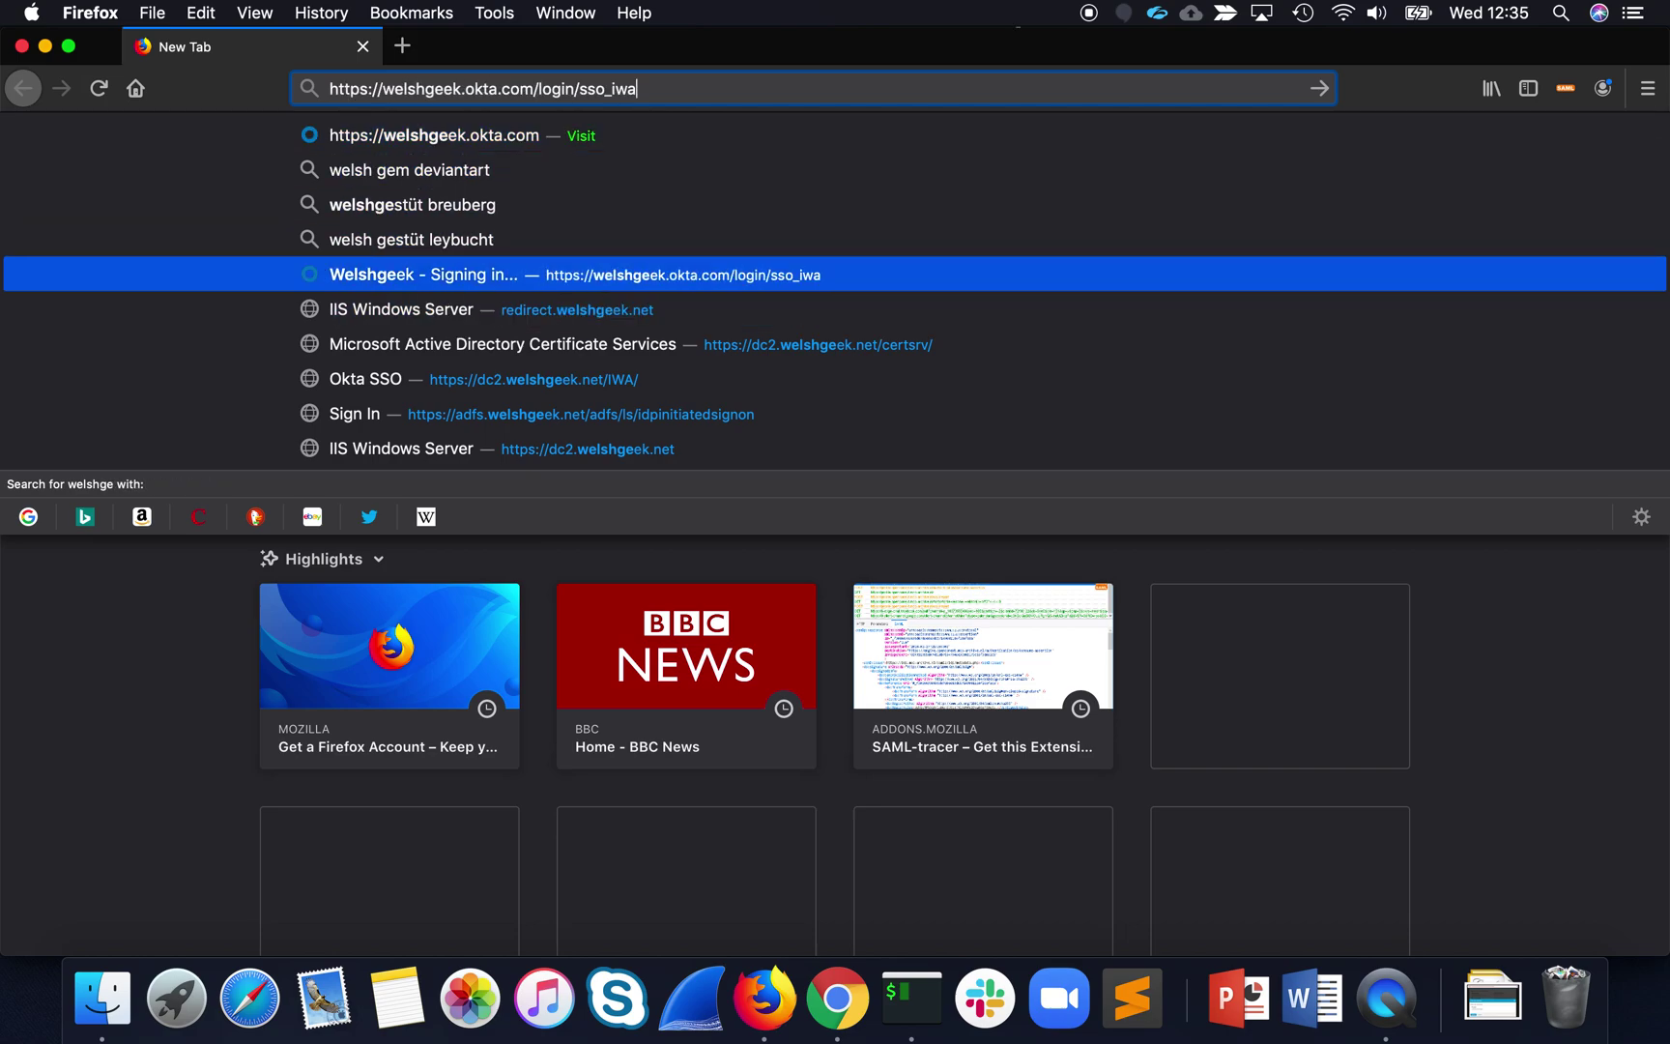
key(Return)
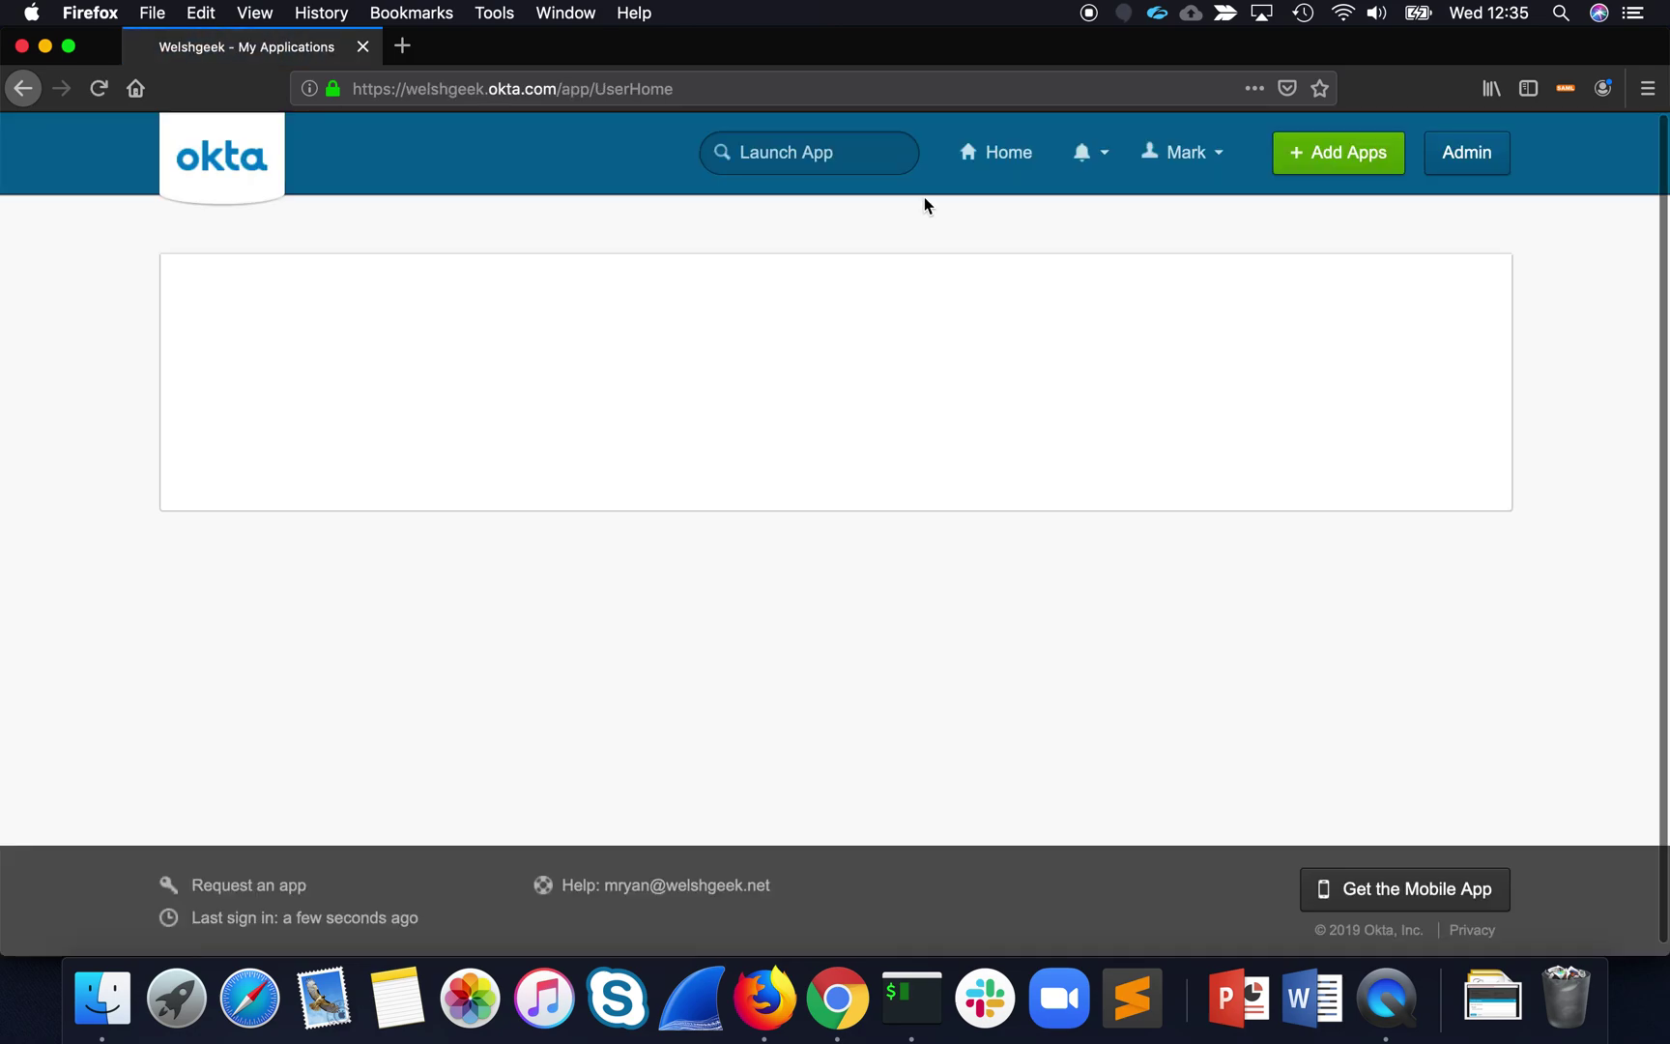
In SAML-tracer, inspect the GET login/sso_iwa, POST IWA and iwa_test.aspx Negotiate headers.
key(super+grave)
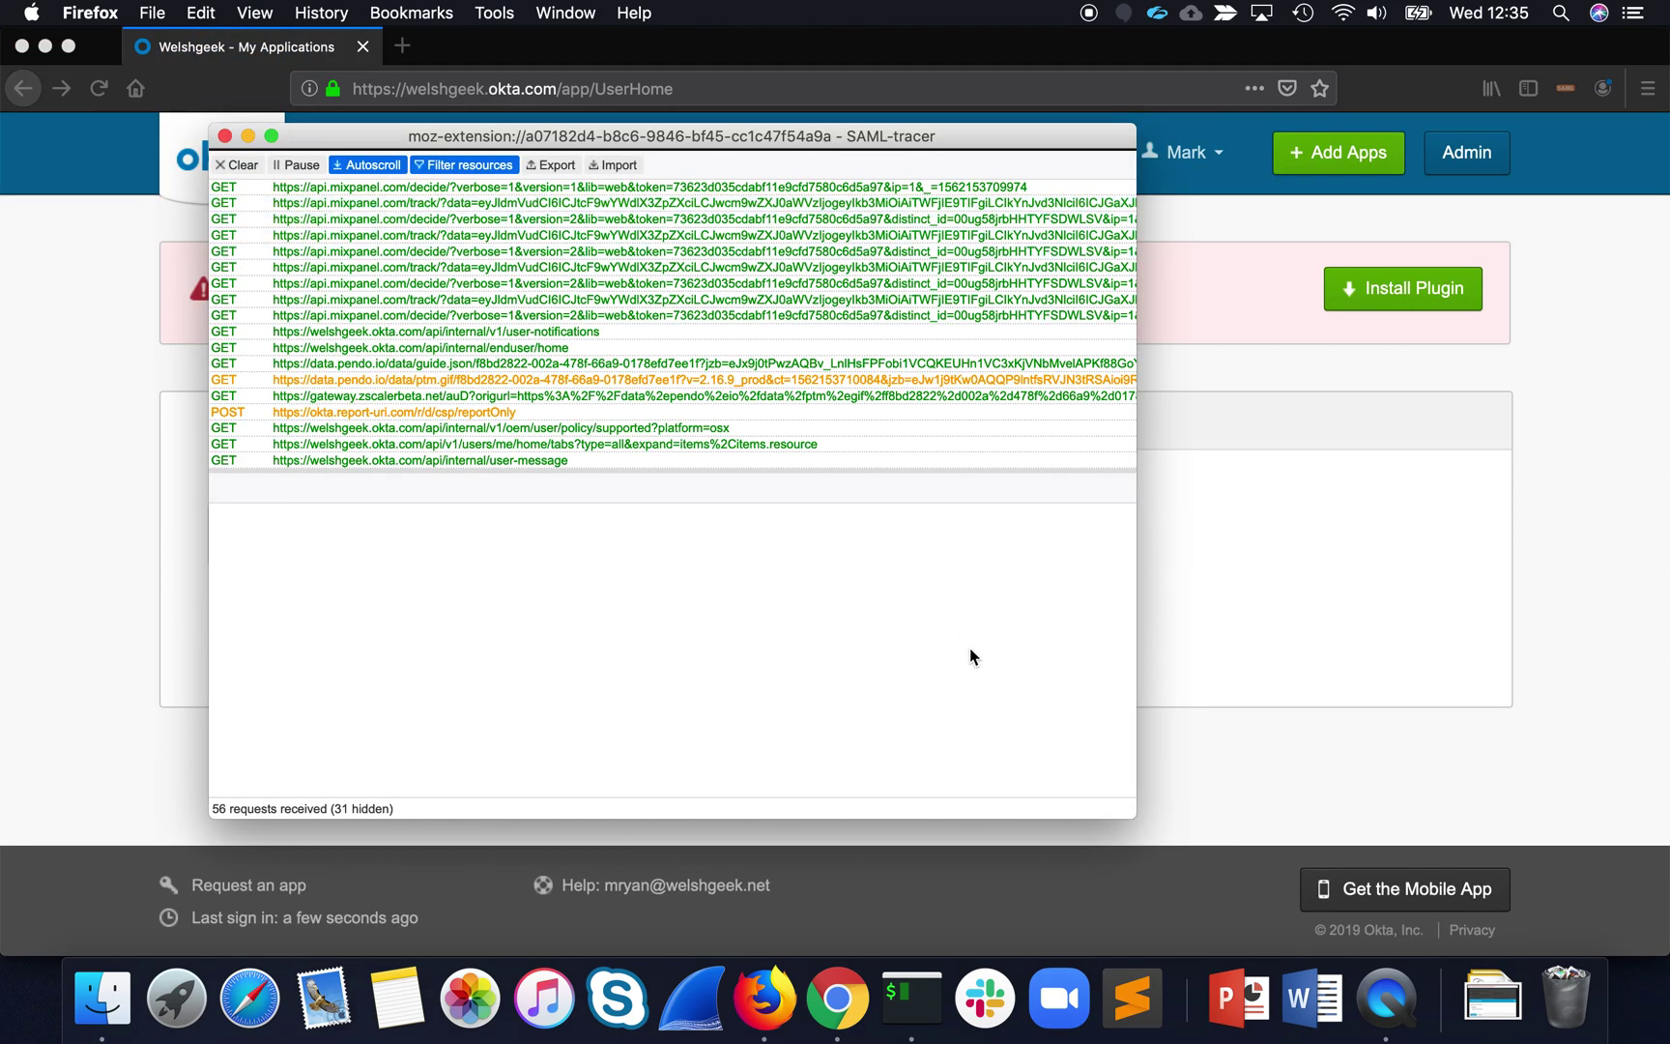
drag(1128, 809, 1451, 952)
scroll(1129, 497, up, 10)
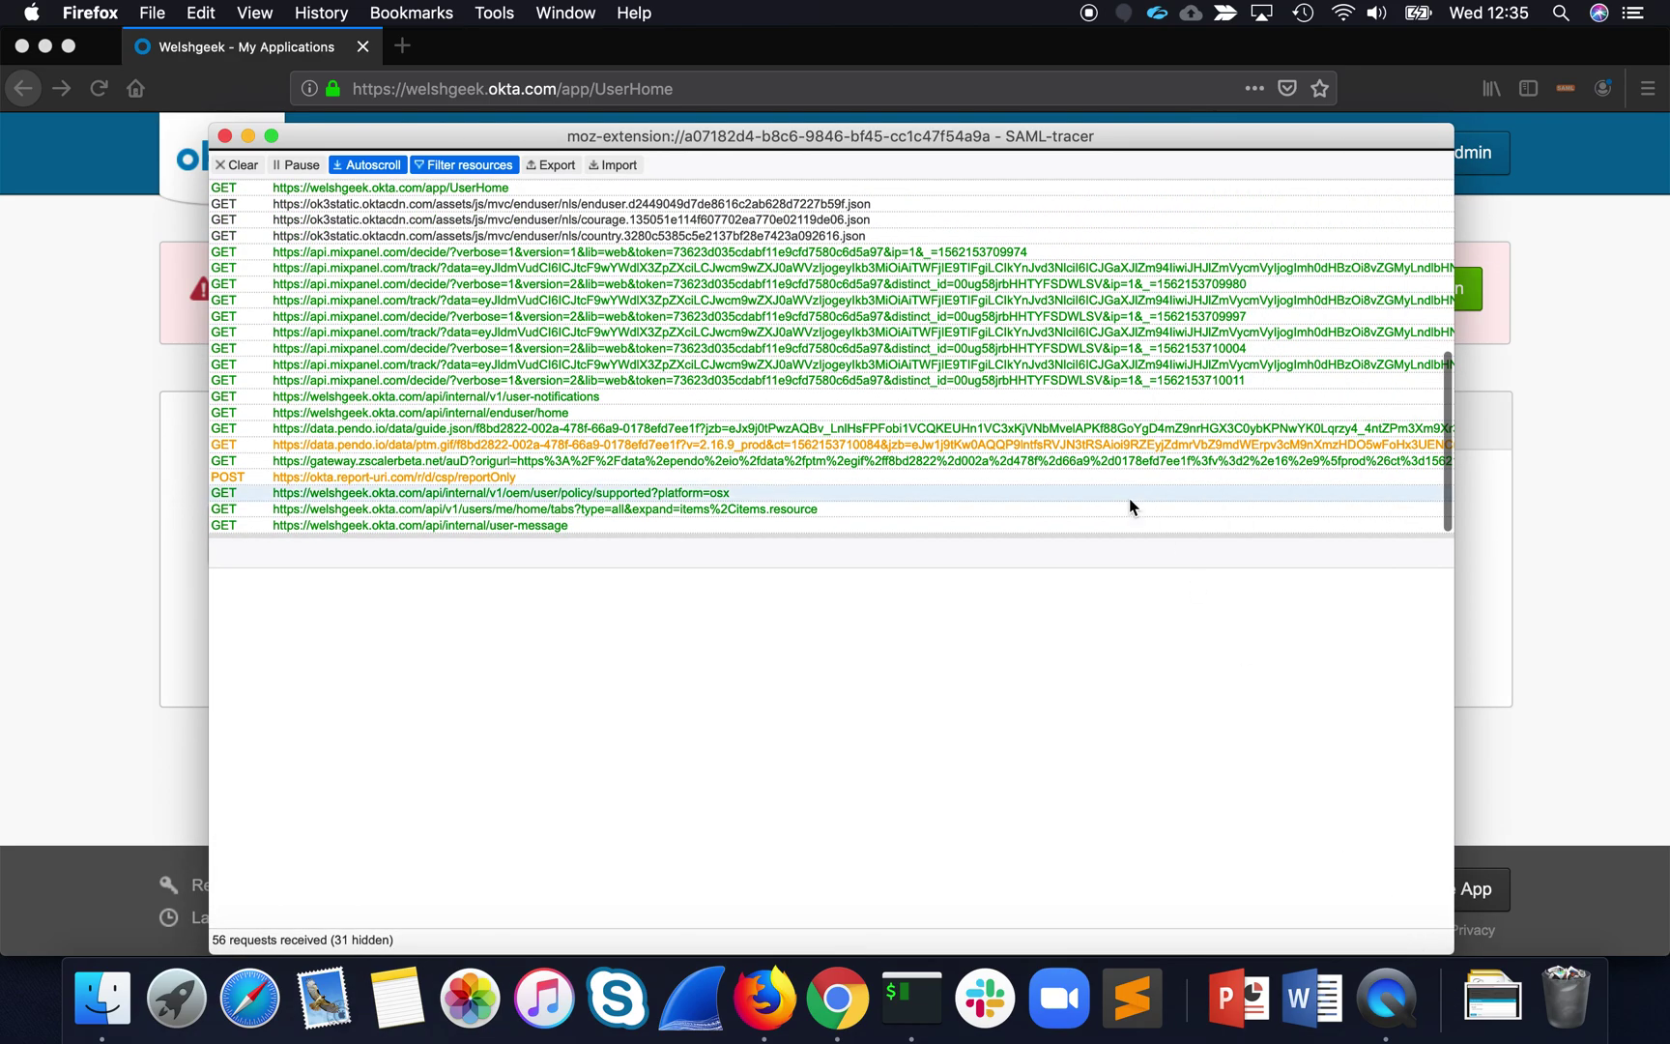
click(513, 186)
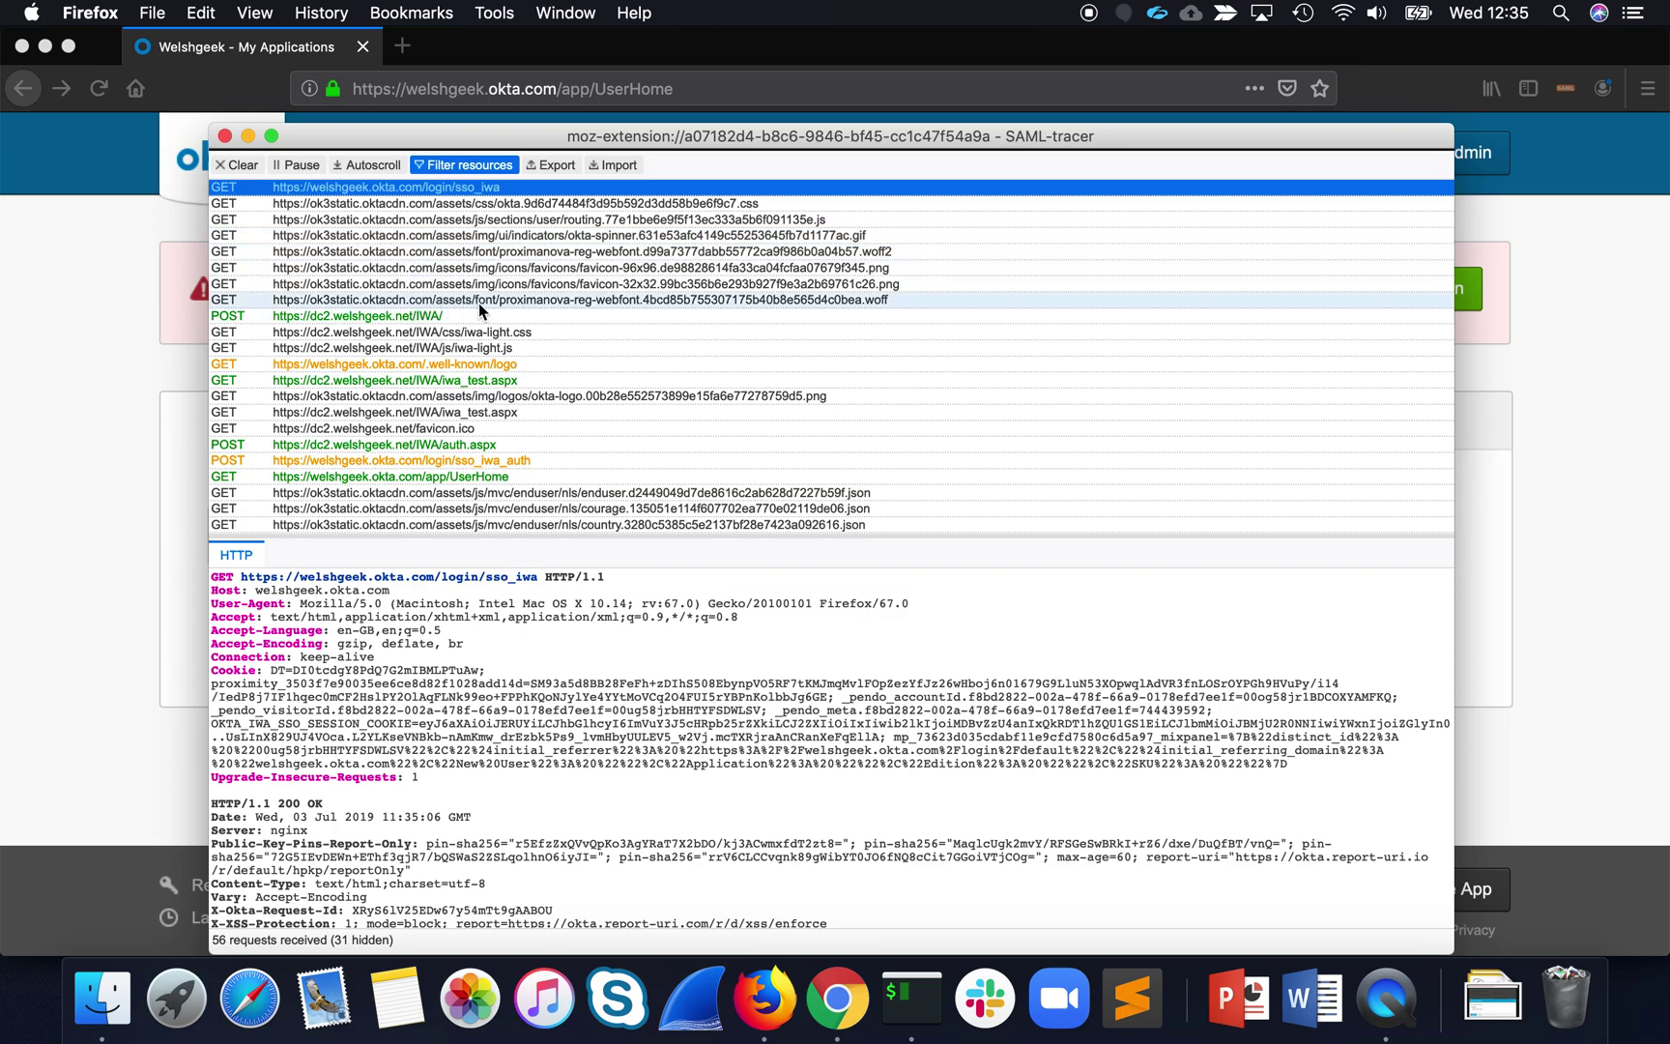
click(446, 319)
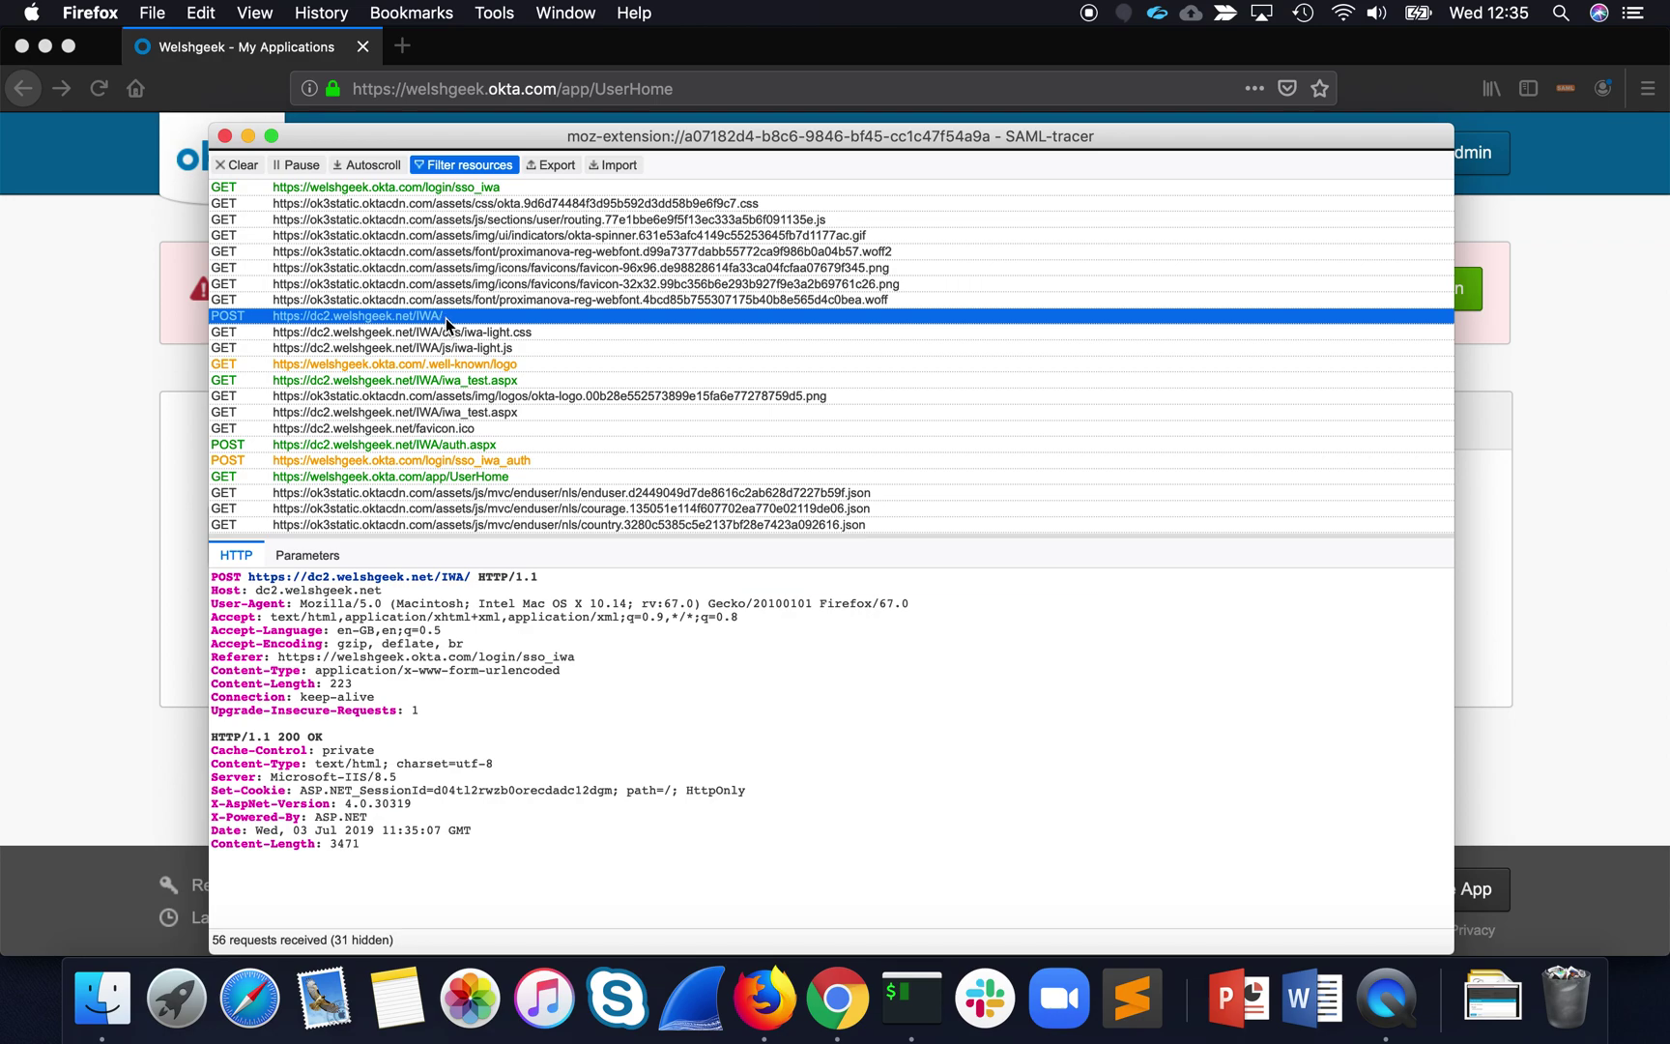
click(383, 385)
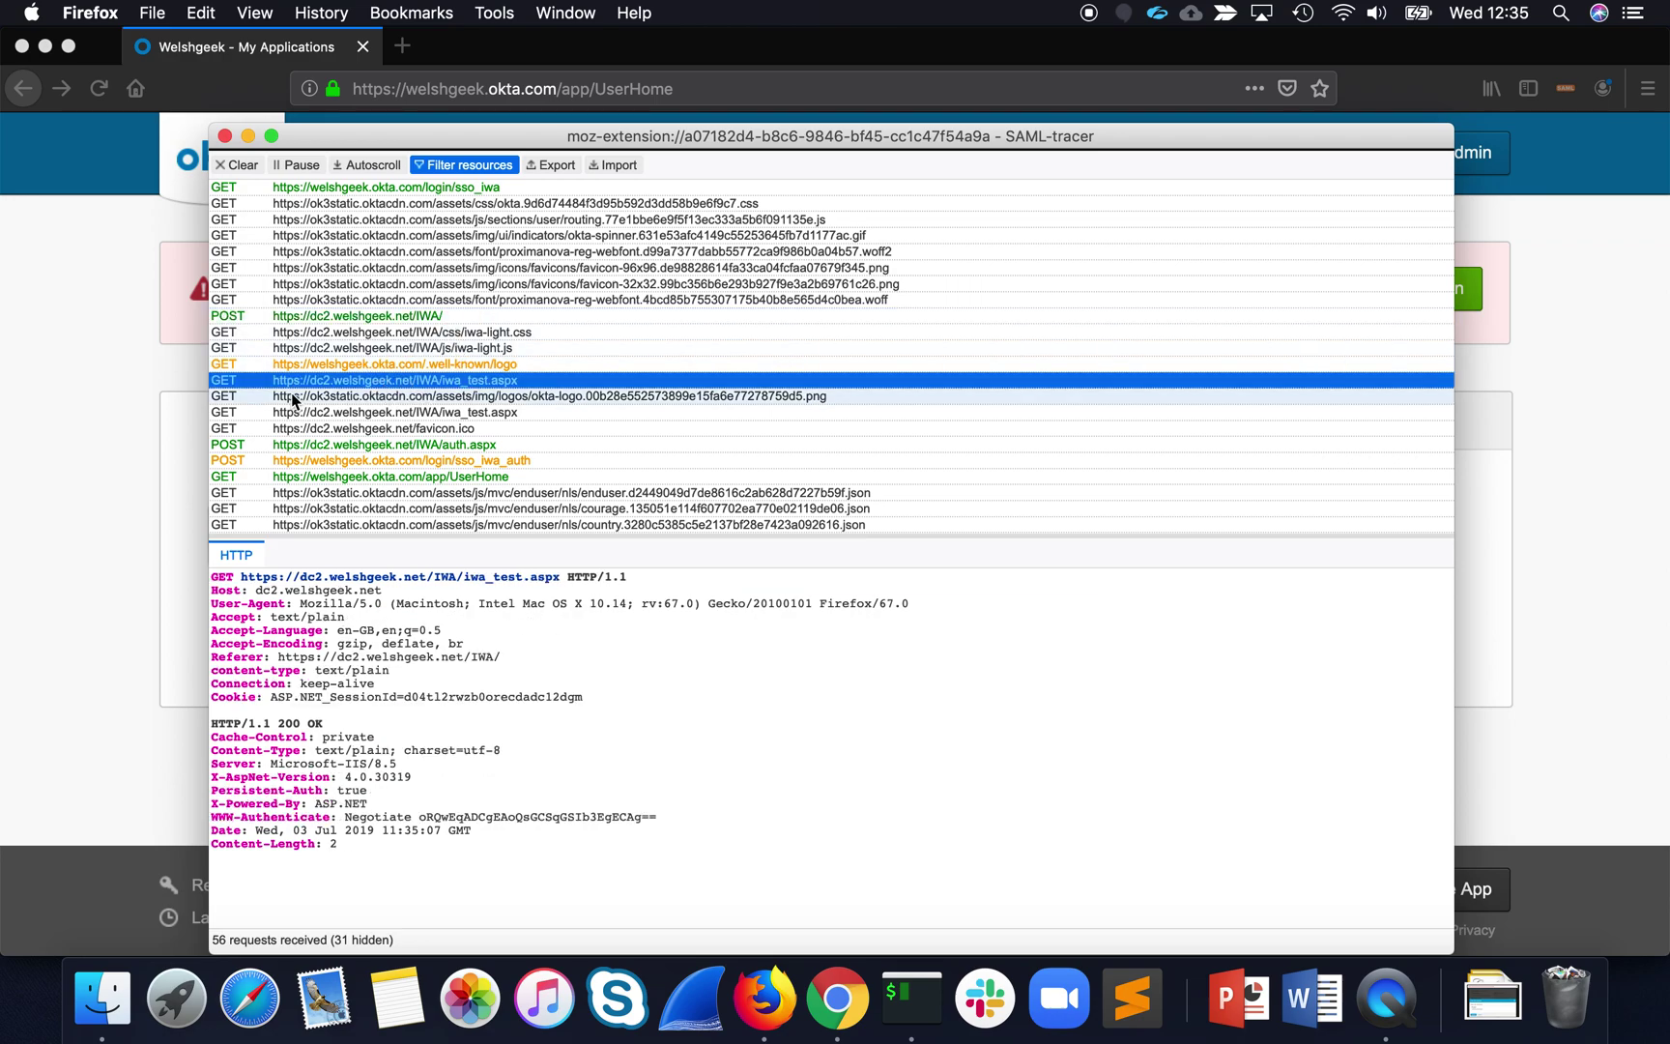
click(364, 319)
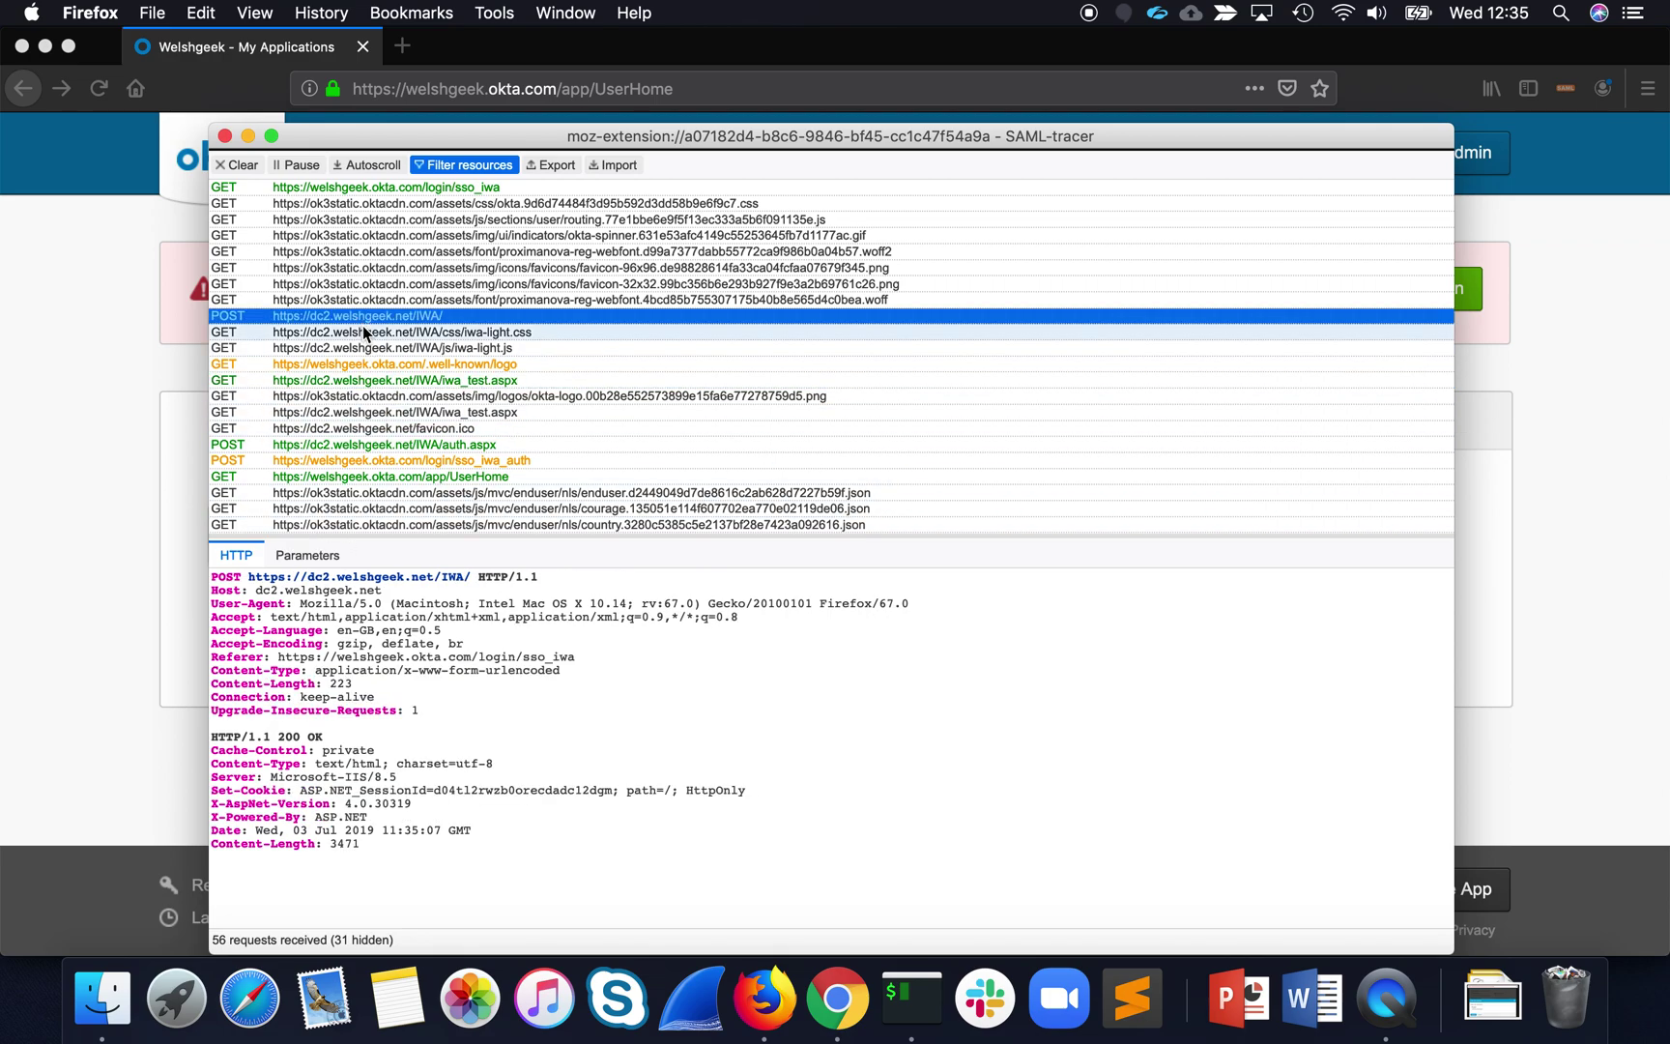
Inspect the IWA assets, auth.aspx post, sso_iwa_auth 302 redirect and UserHome 200 response.
click(350, 333)
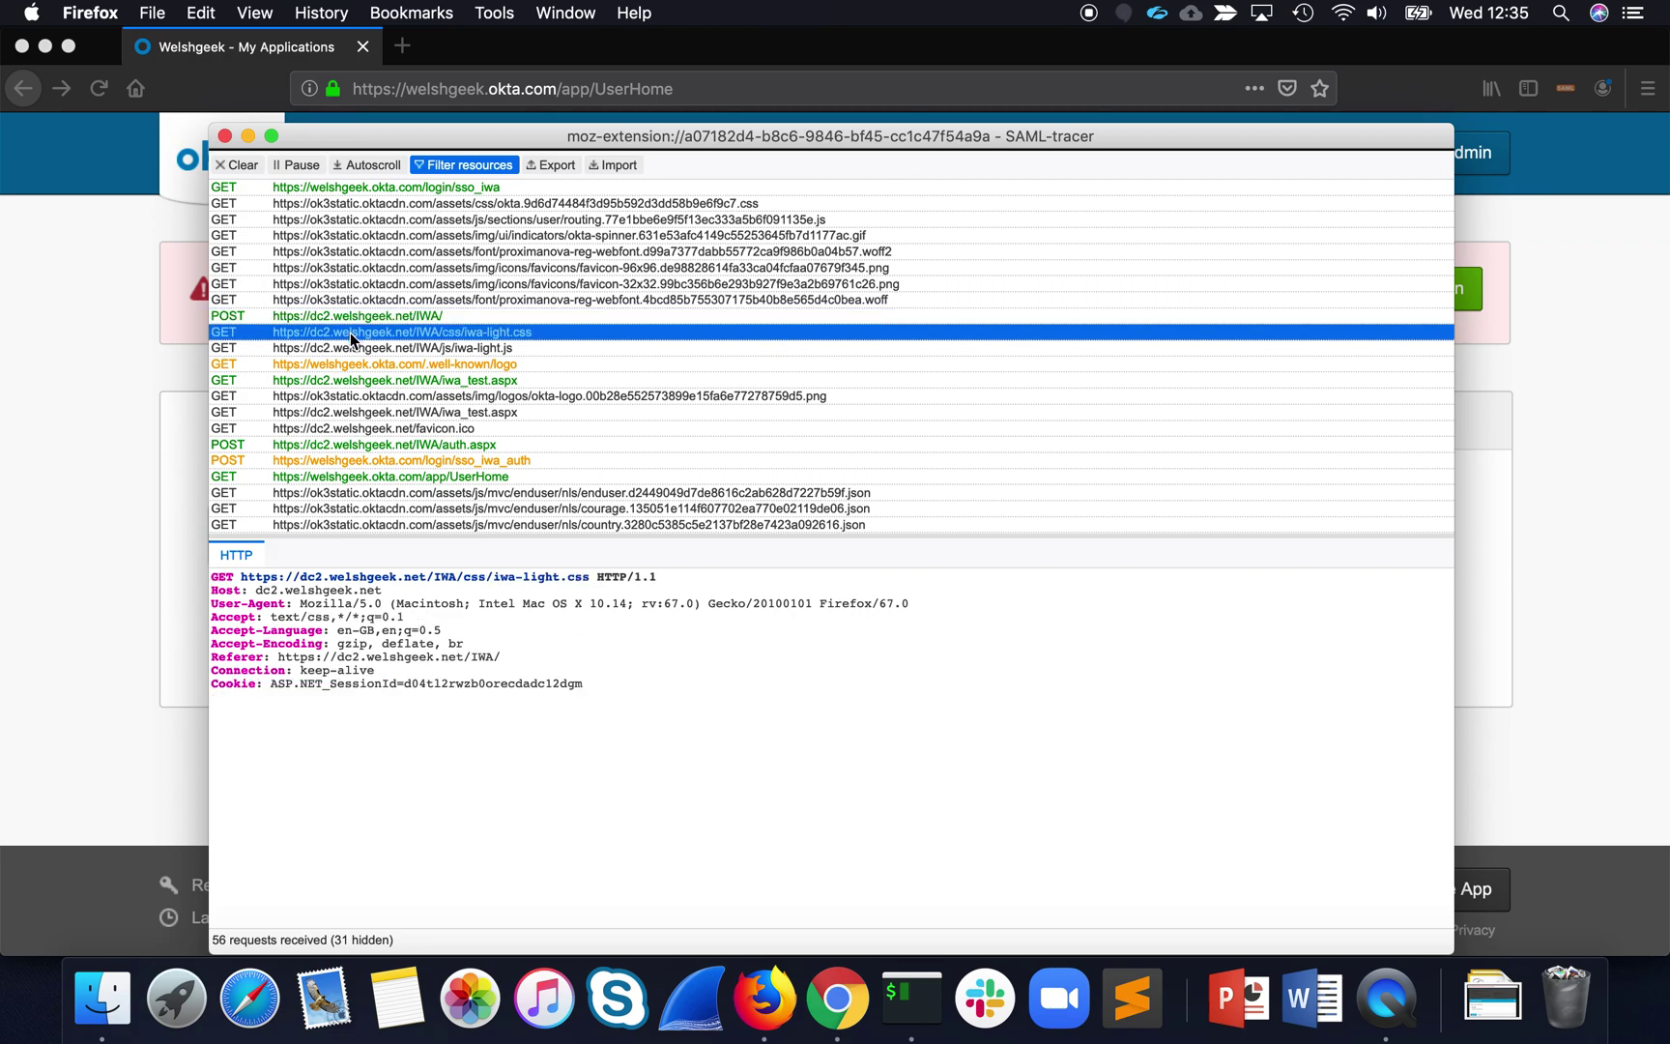
click(357, 367)
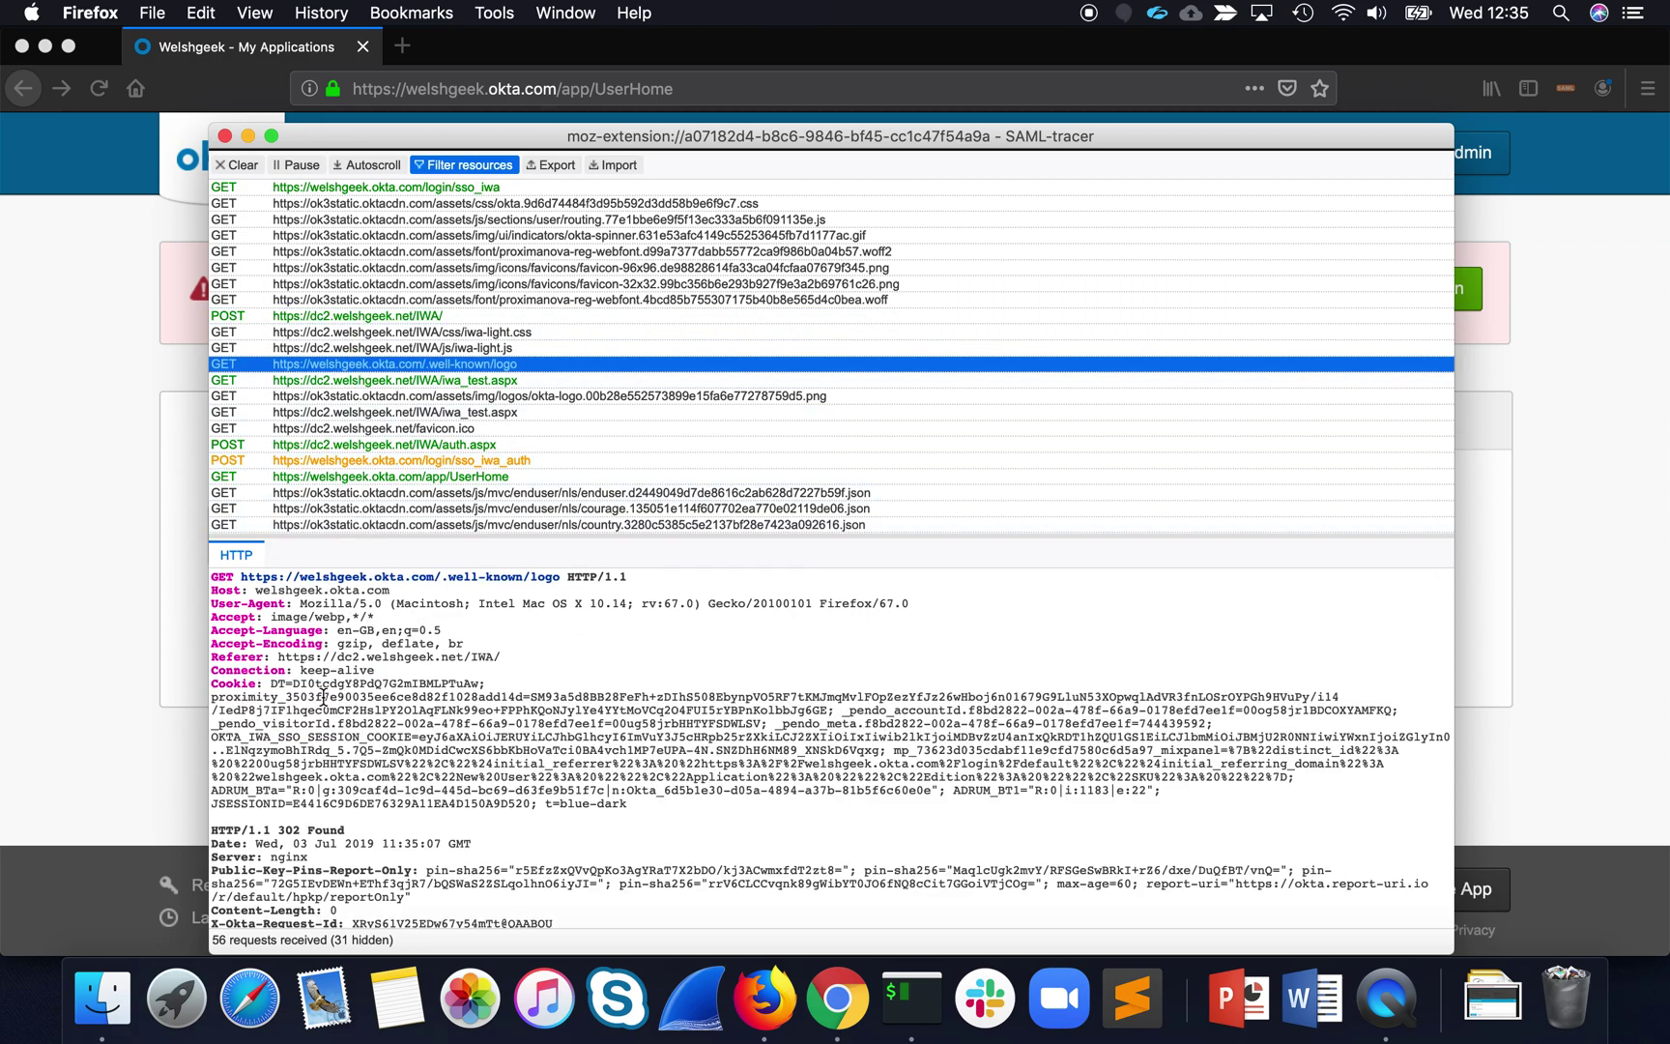
click(386, 348)
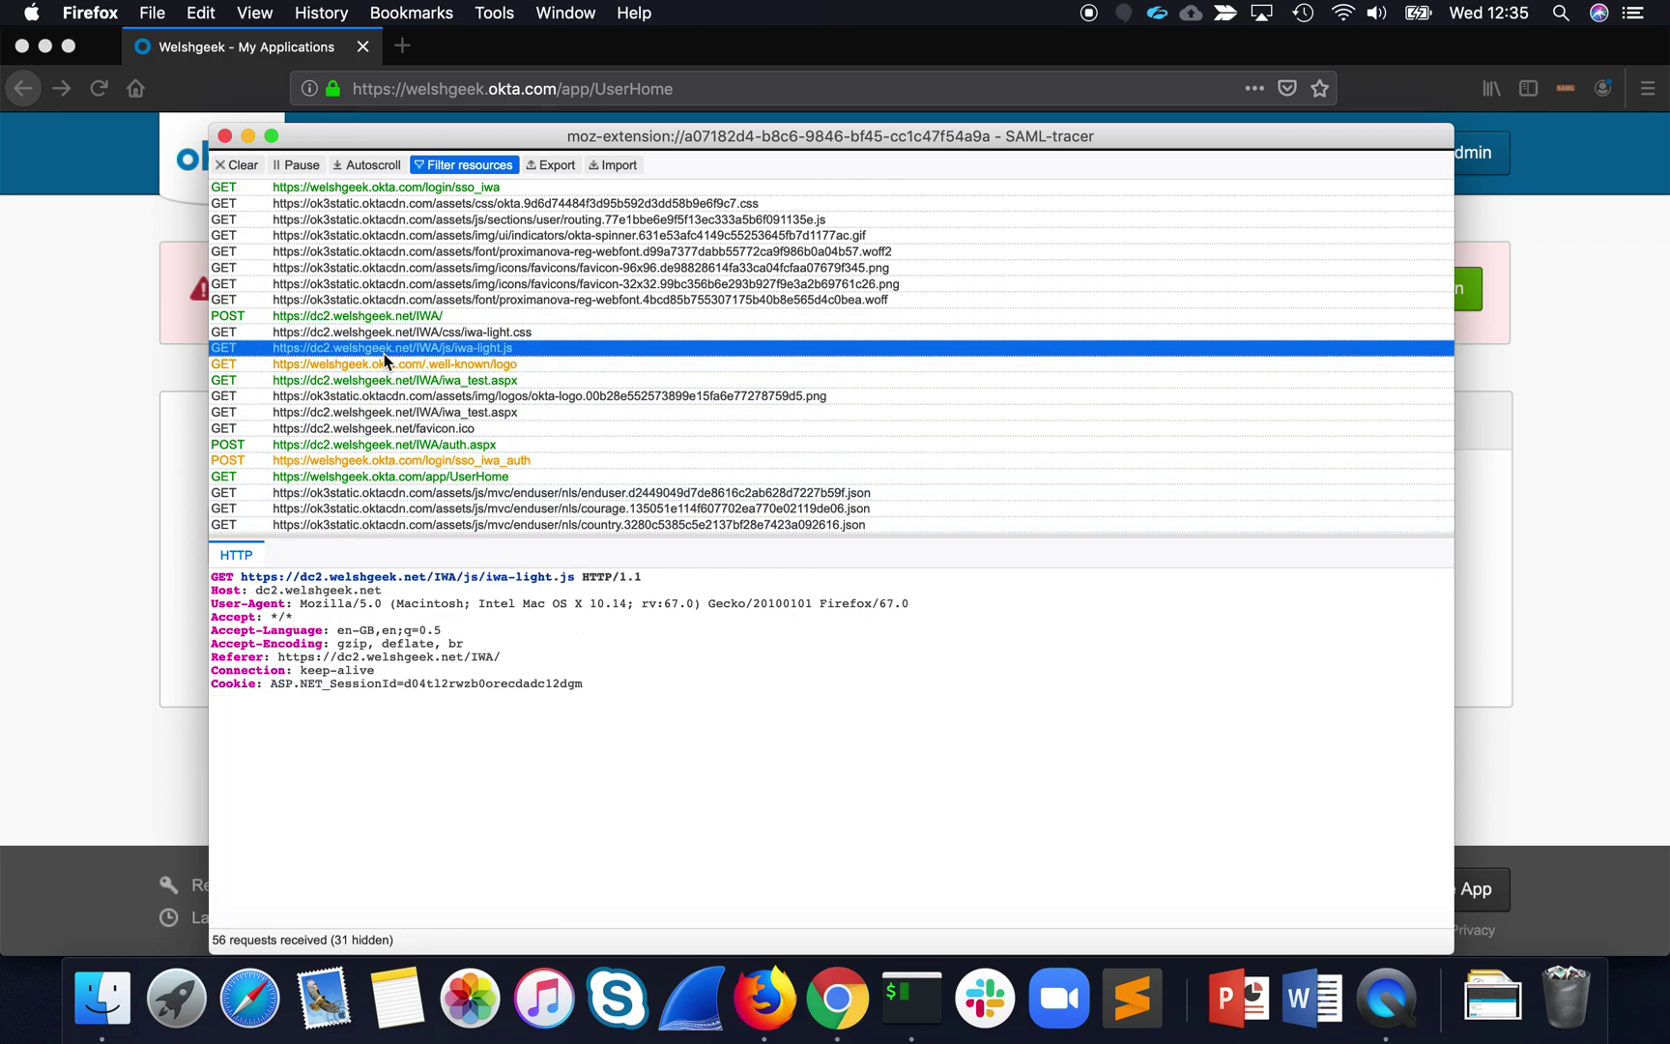
click(383, 444)
click(436, 461)
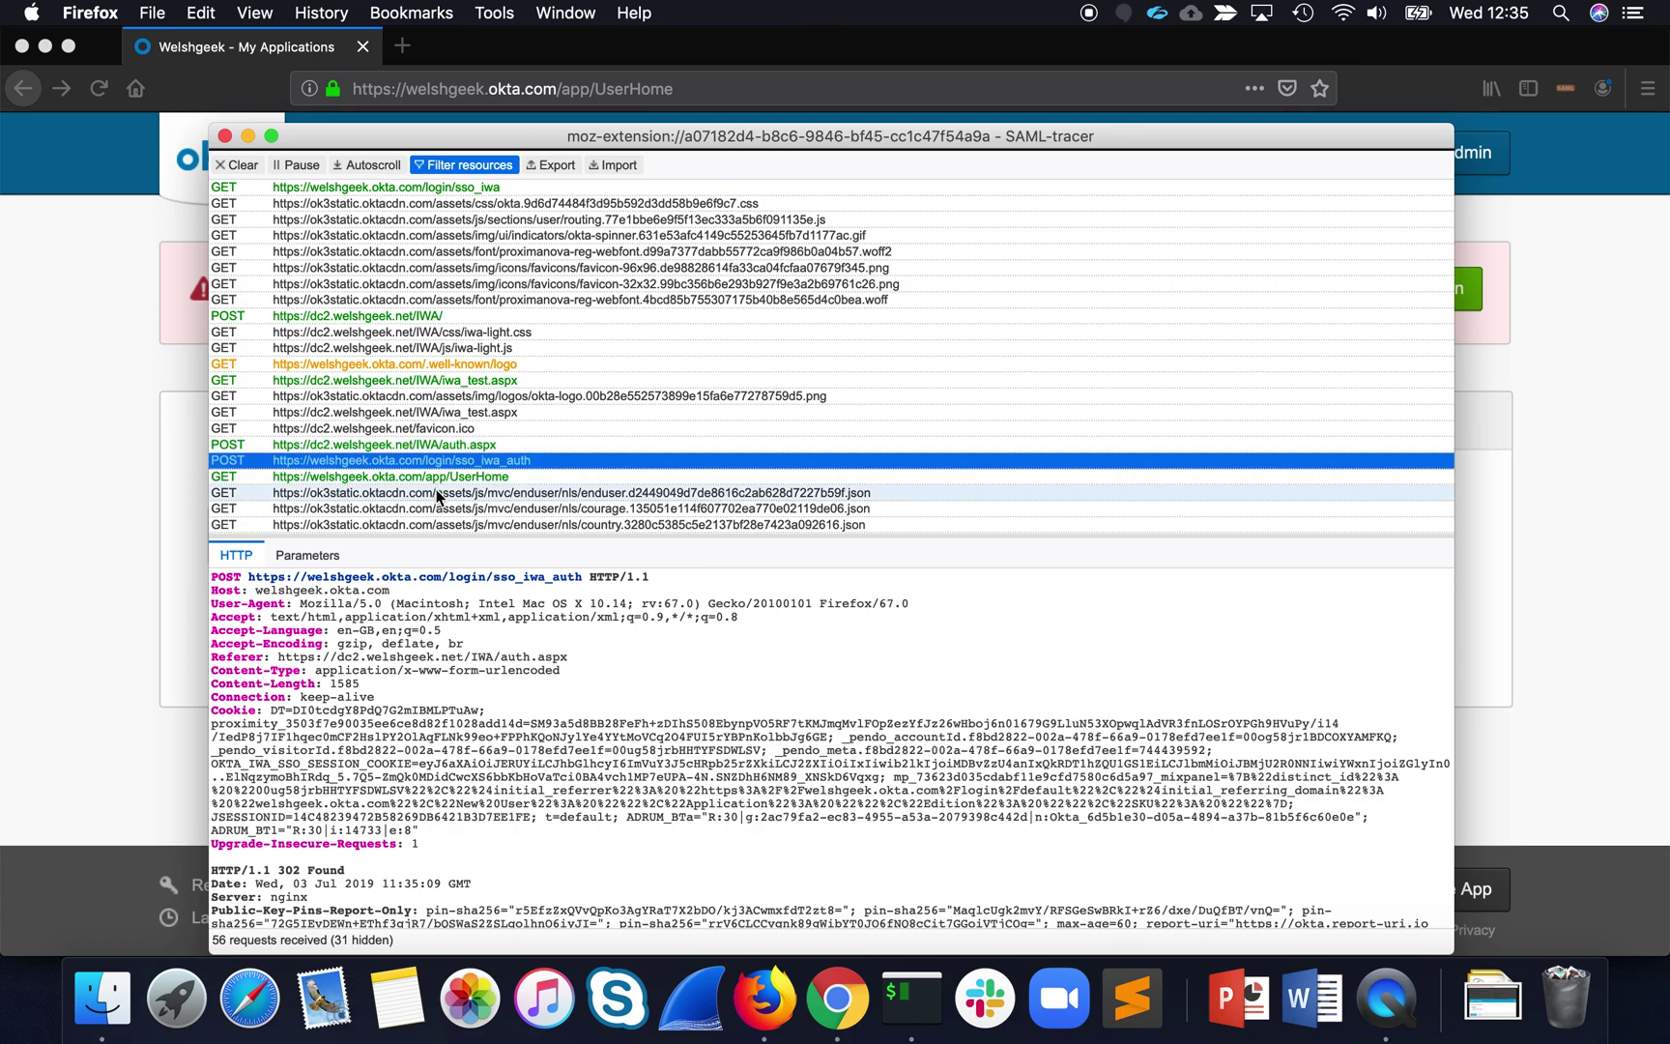
click(437, 481)
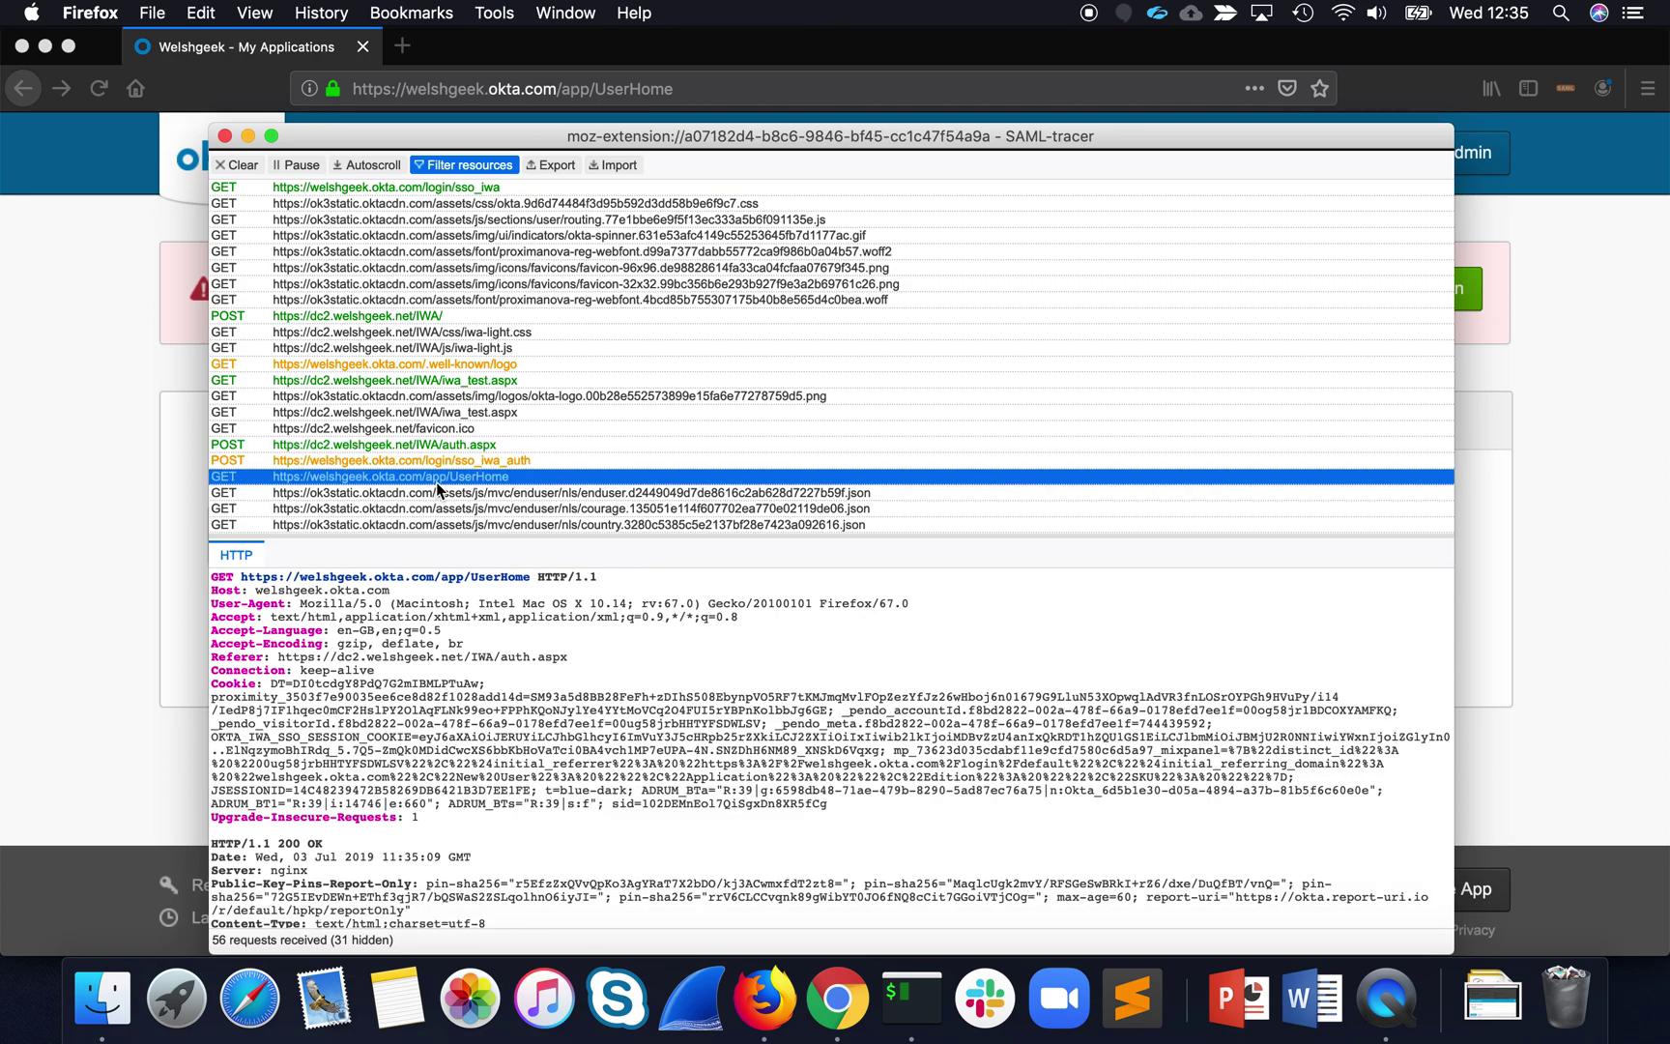
scroll(434, 723, down, 3)
scroll(469, 501, down, 6)
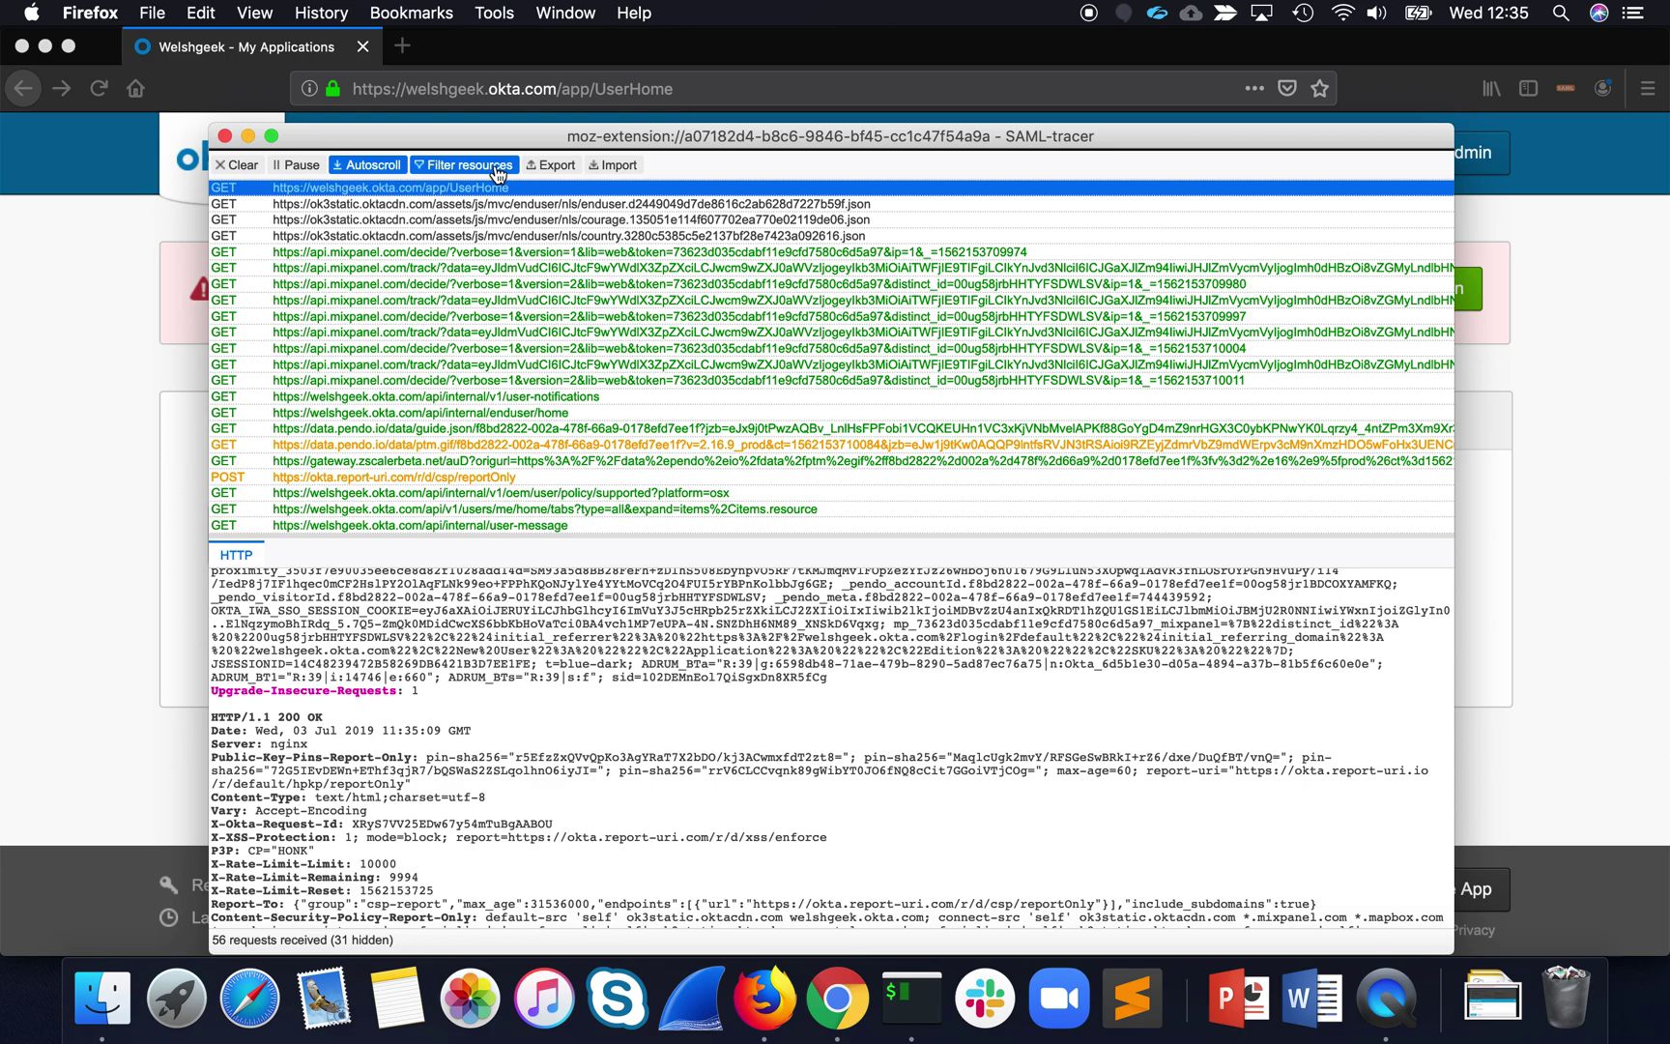
key(super+Tab)
key(super+Tab)
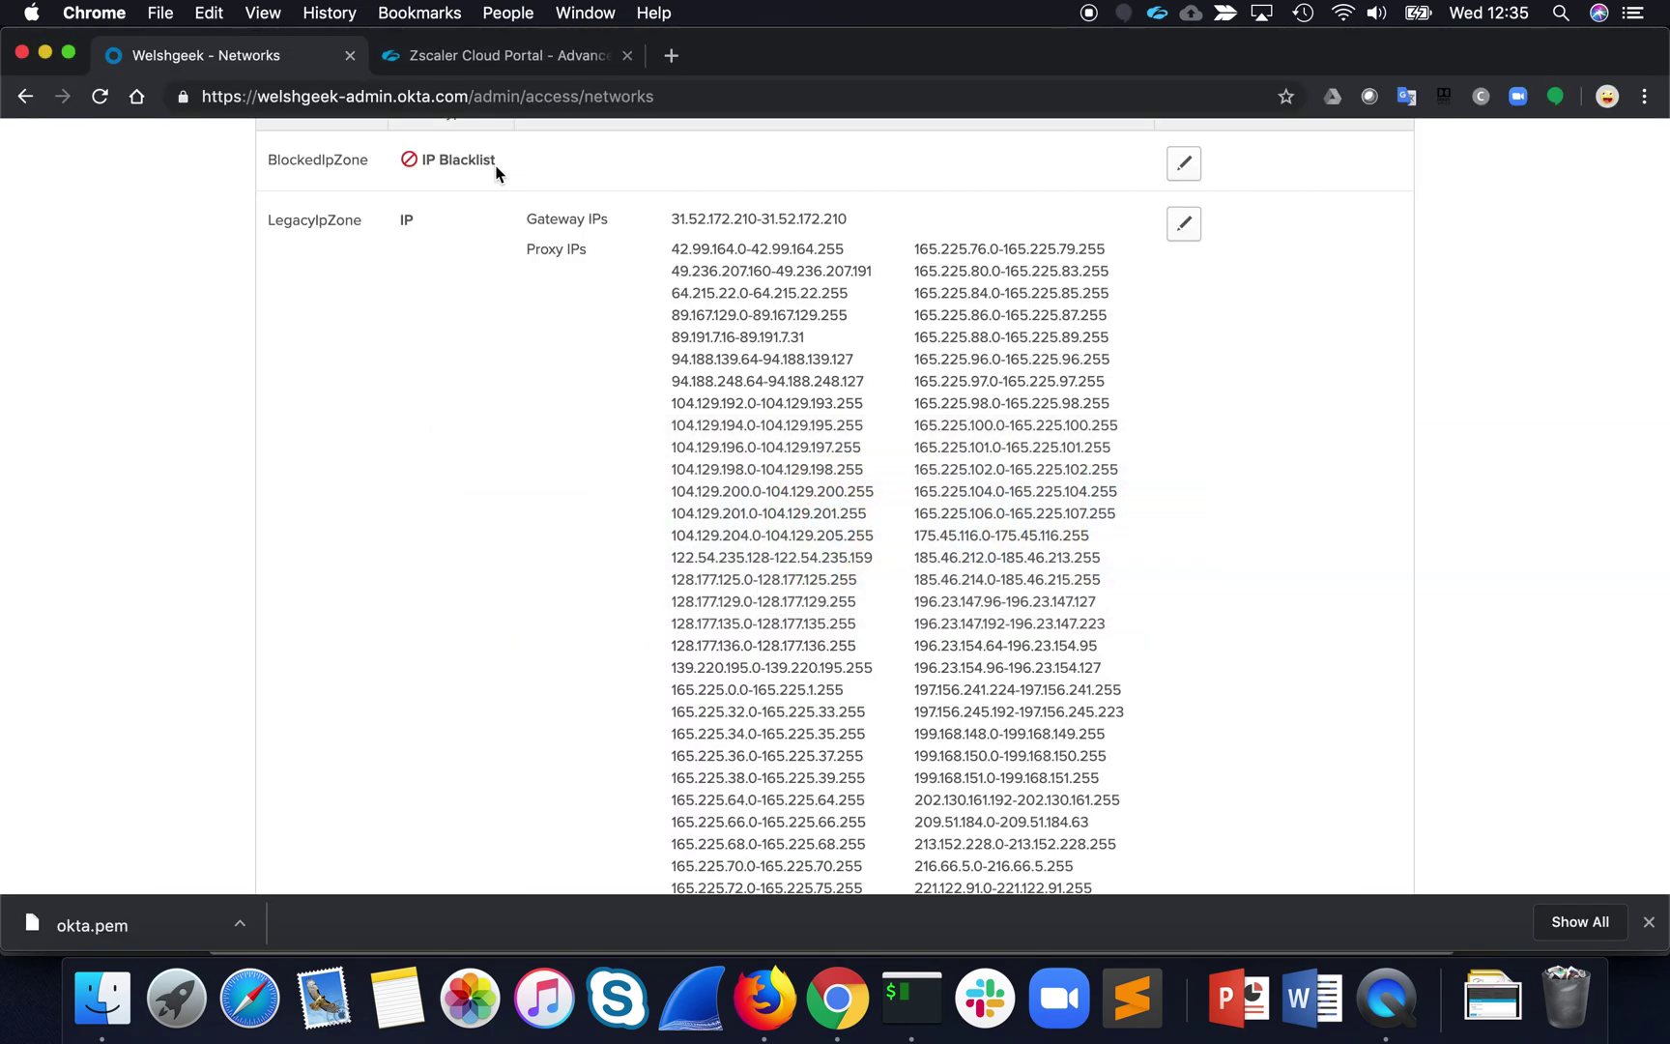
Open admin.zscalerbeta.net in a new Chrome tab and go to Analytics > Web Insights.
key(super+t)
text(admin.)
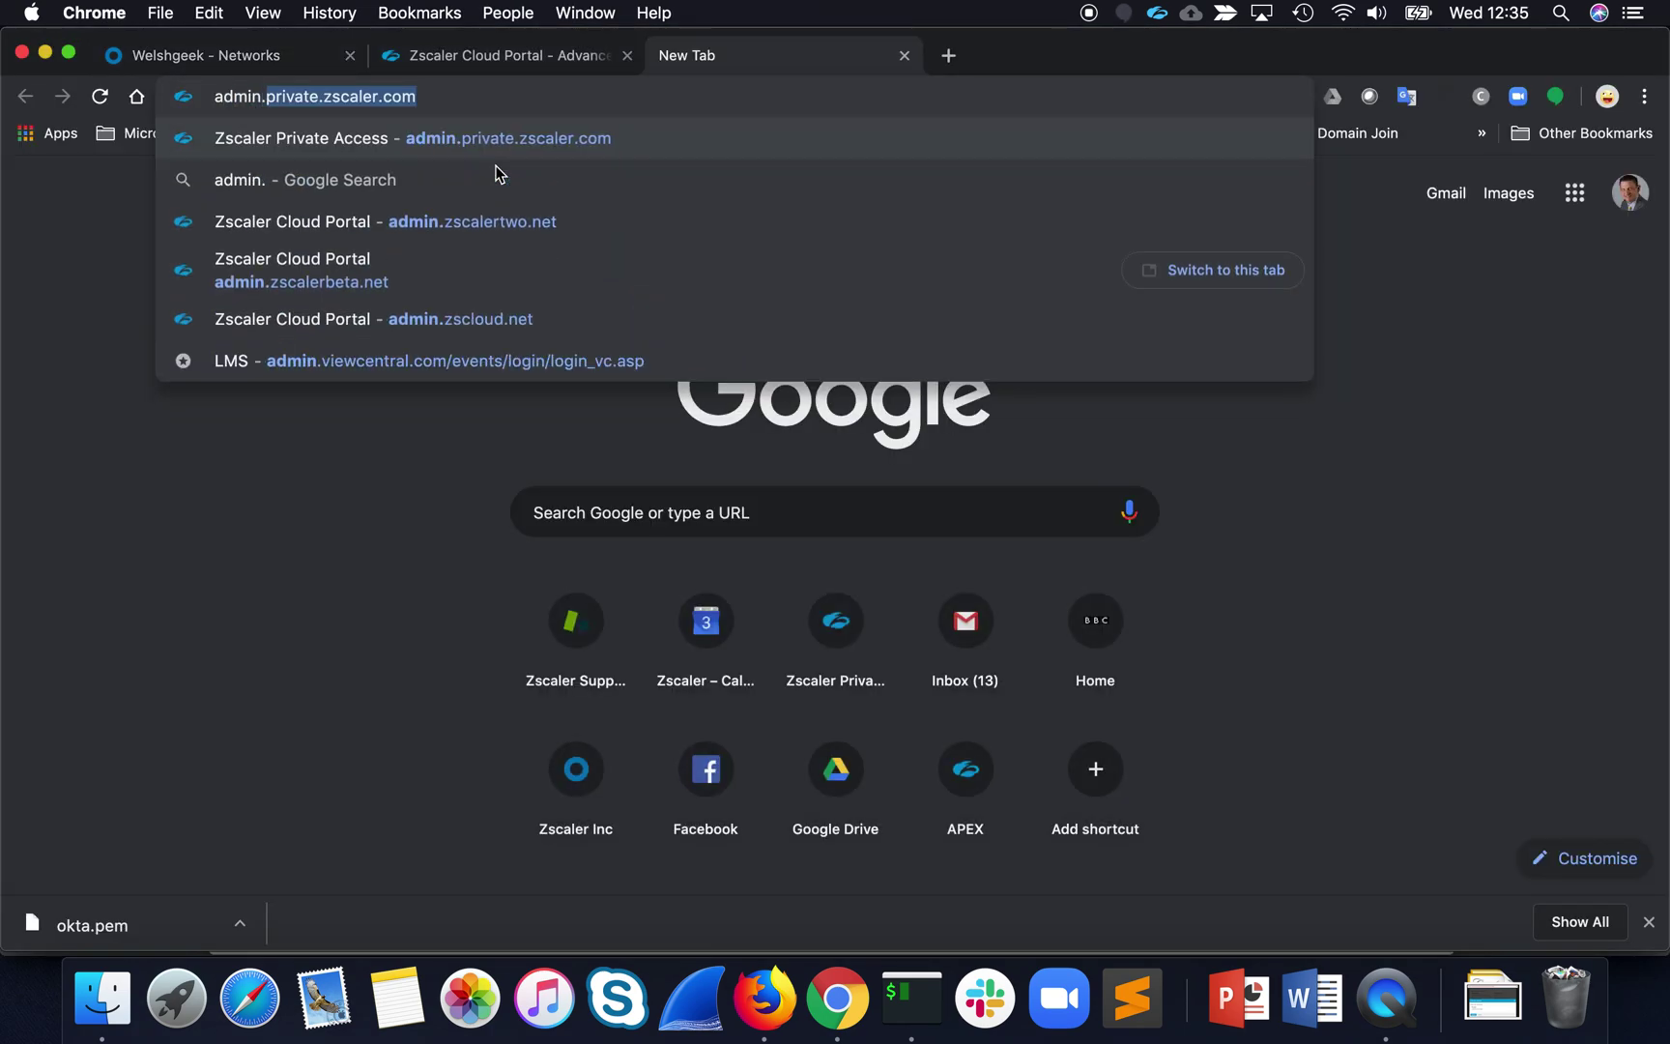
text(zscalerbeta.net/#dashboard/1)
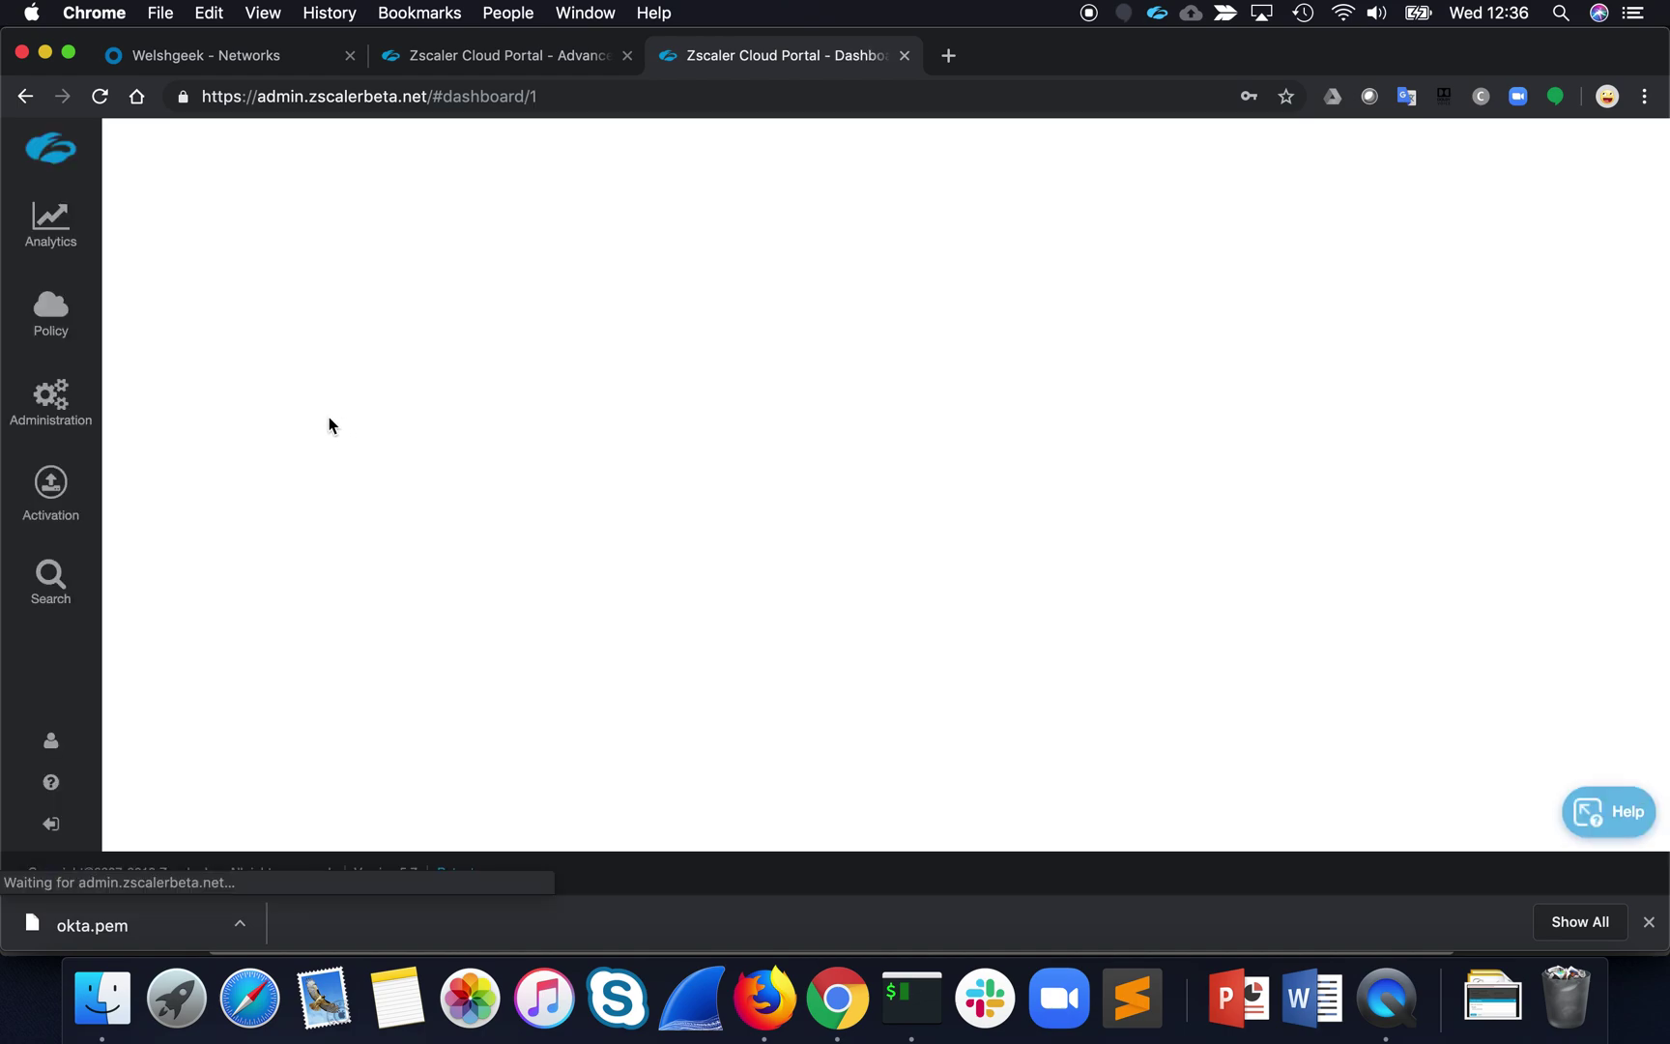
mouse_move(58, 388)
mouse_move(64, 348)
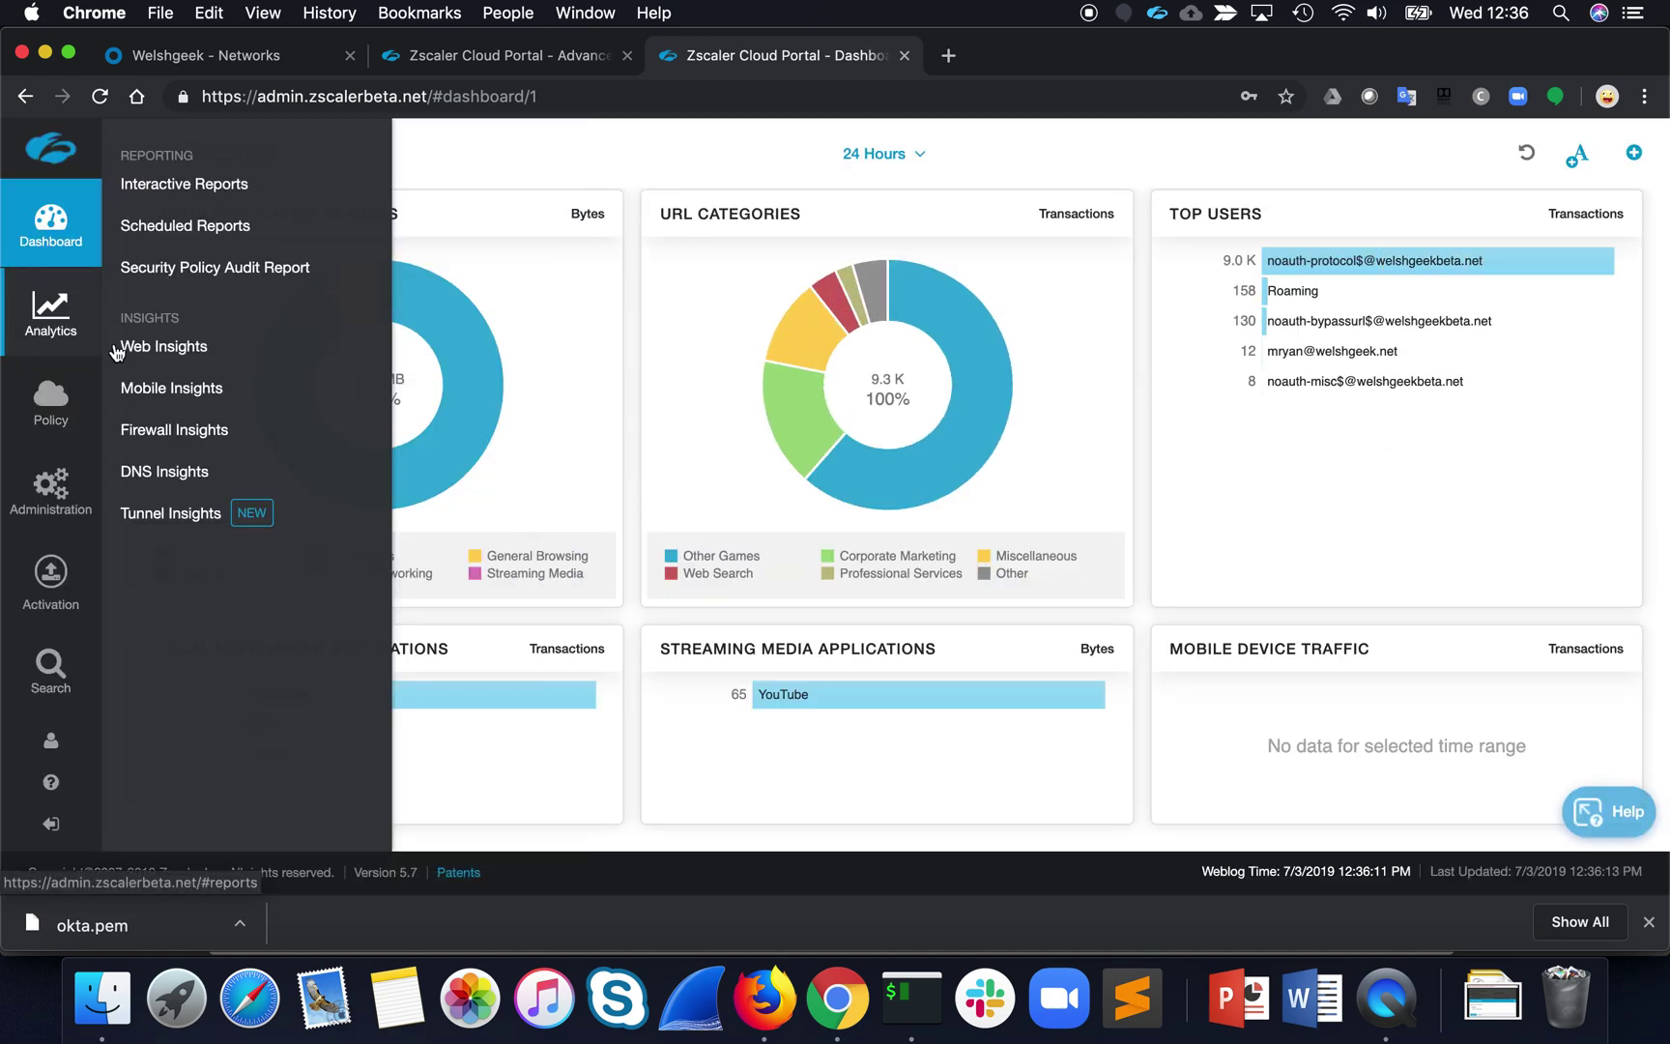
click(117, 350)
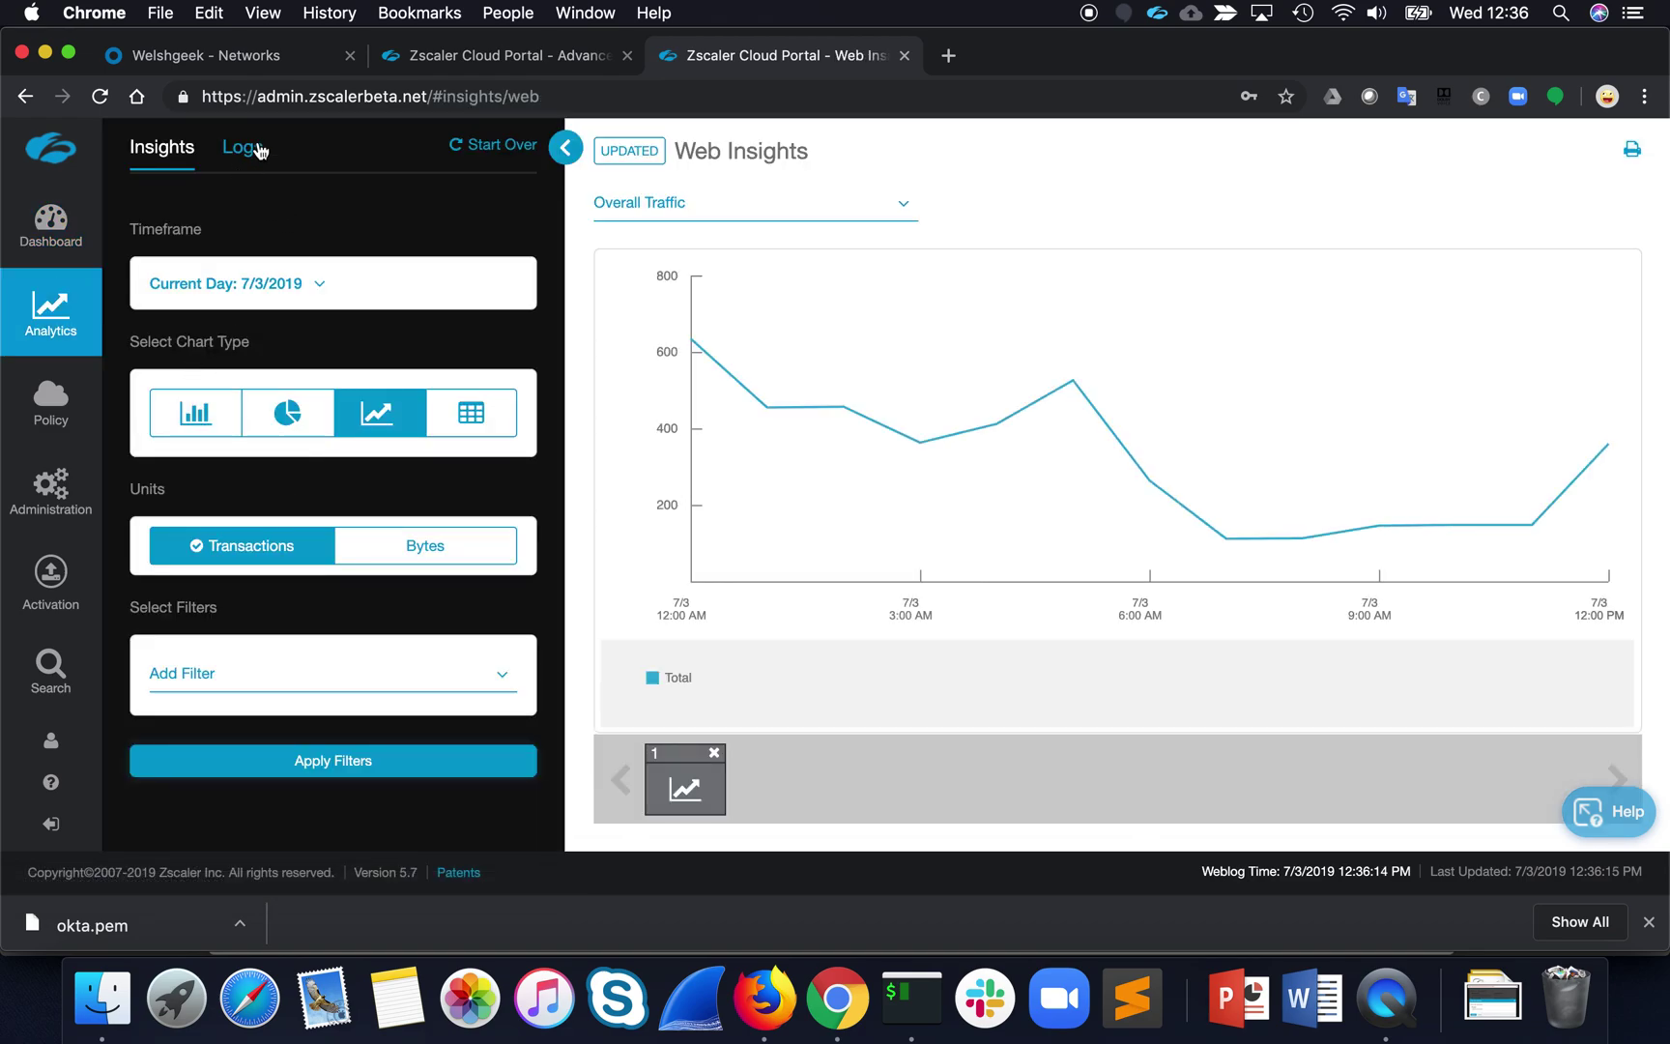
Show the Insights logs with the timeframe set to Last 5 Minutes.
click(244, 146)
click(297, 288)
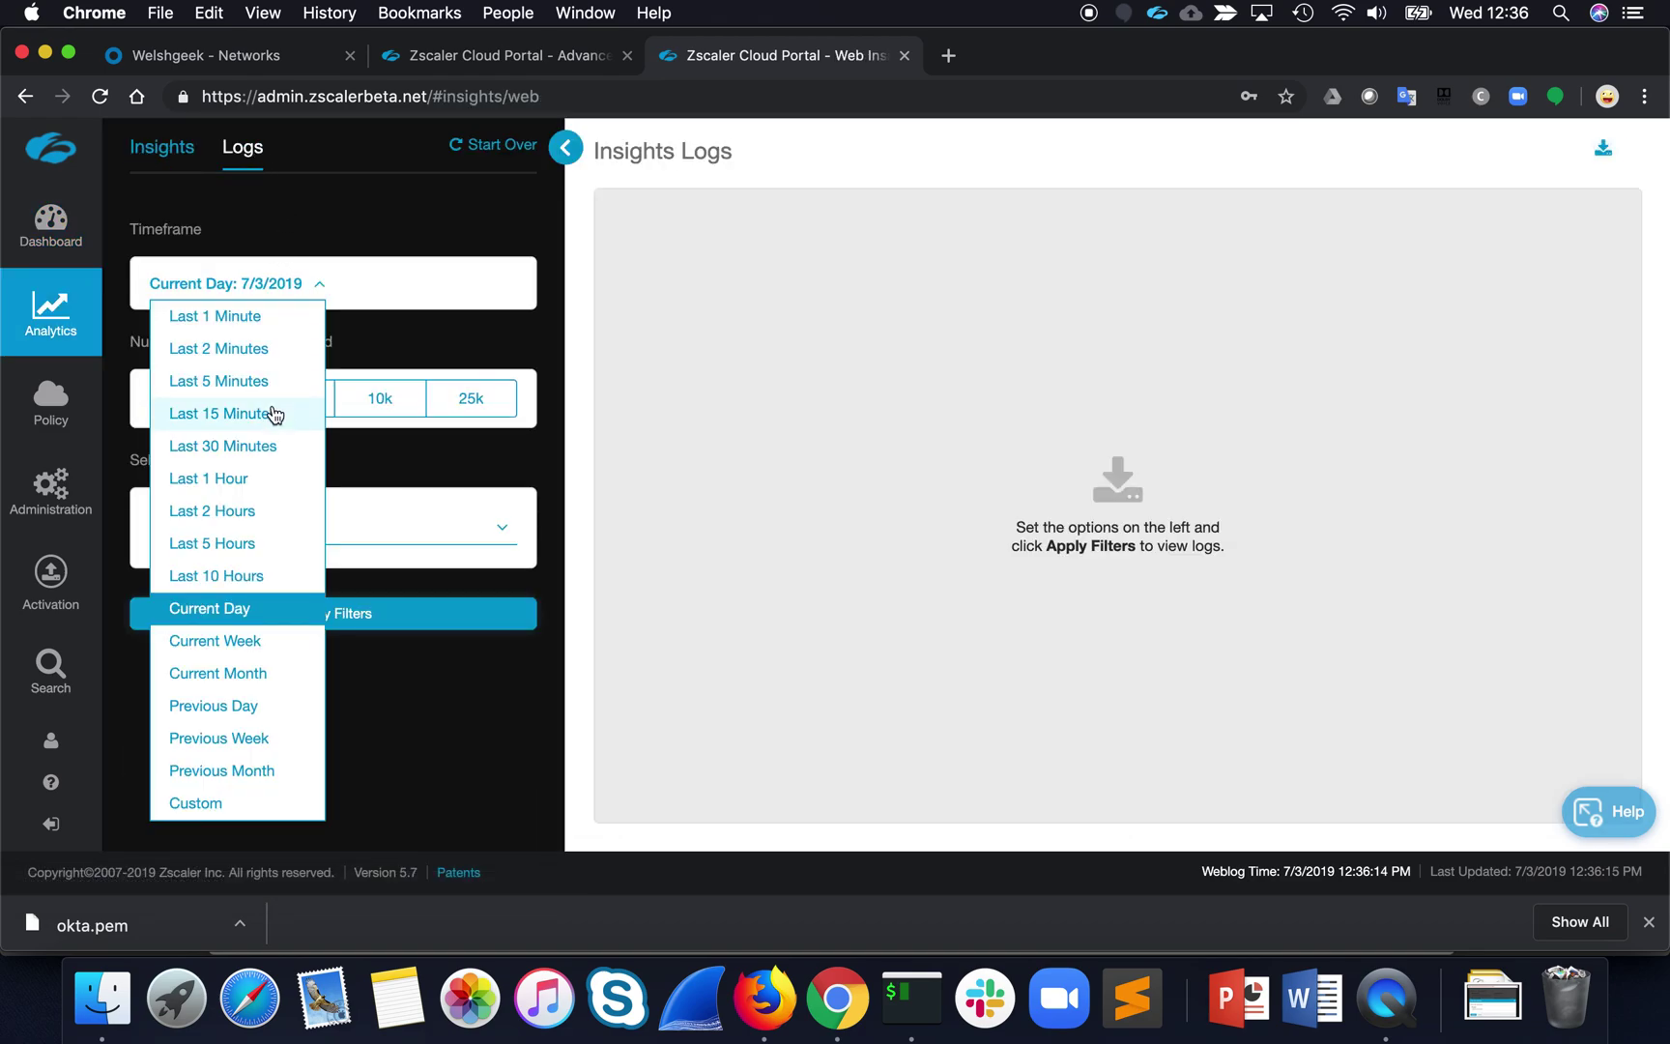
click(280, 383)
Add a Location filter for BT and apply the filters to retrieve the logs.
click(300, 539)
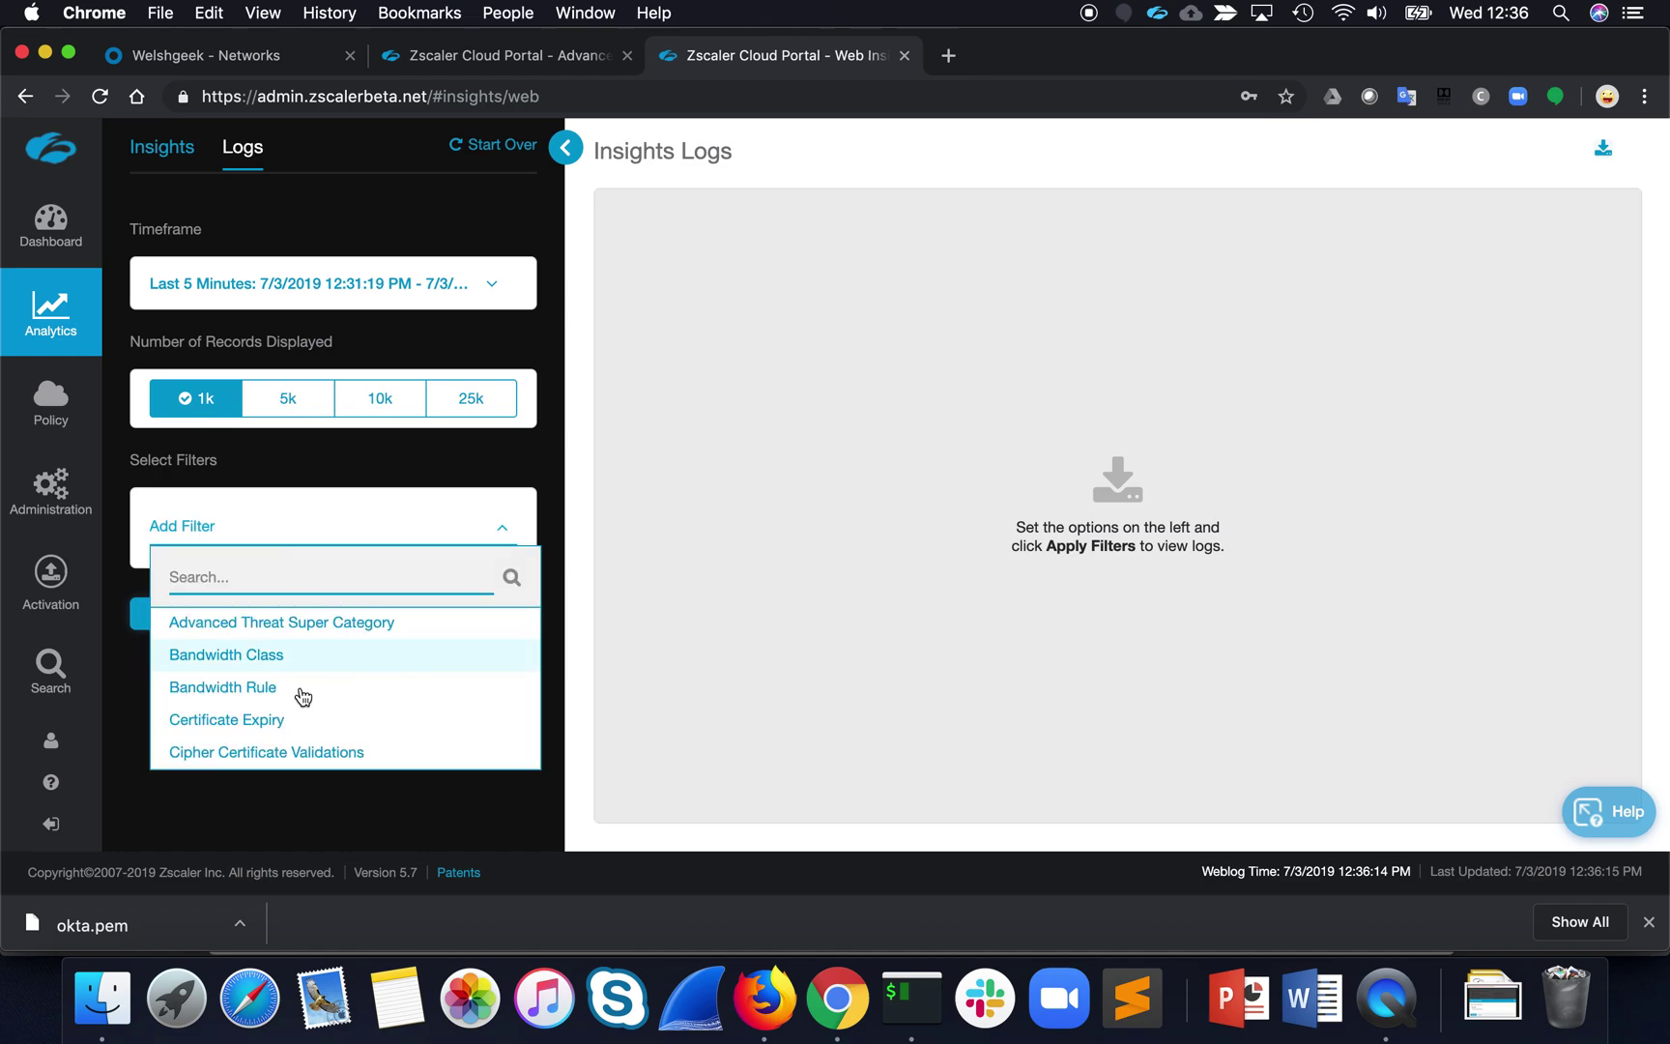
scroll(304, 696, down, 15)
scroll(304, 696, up, 5)
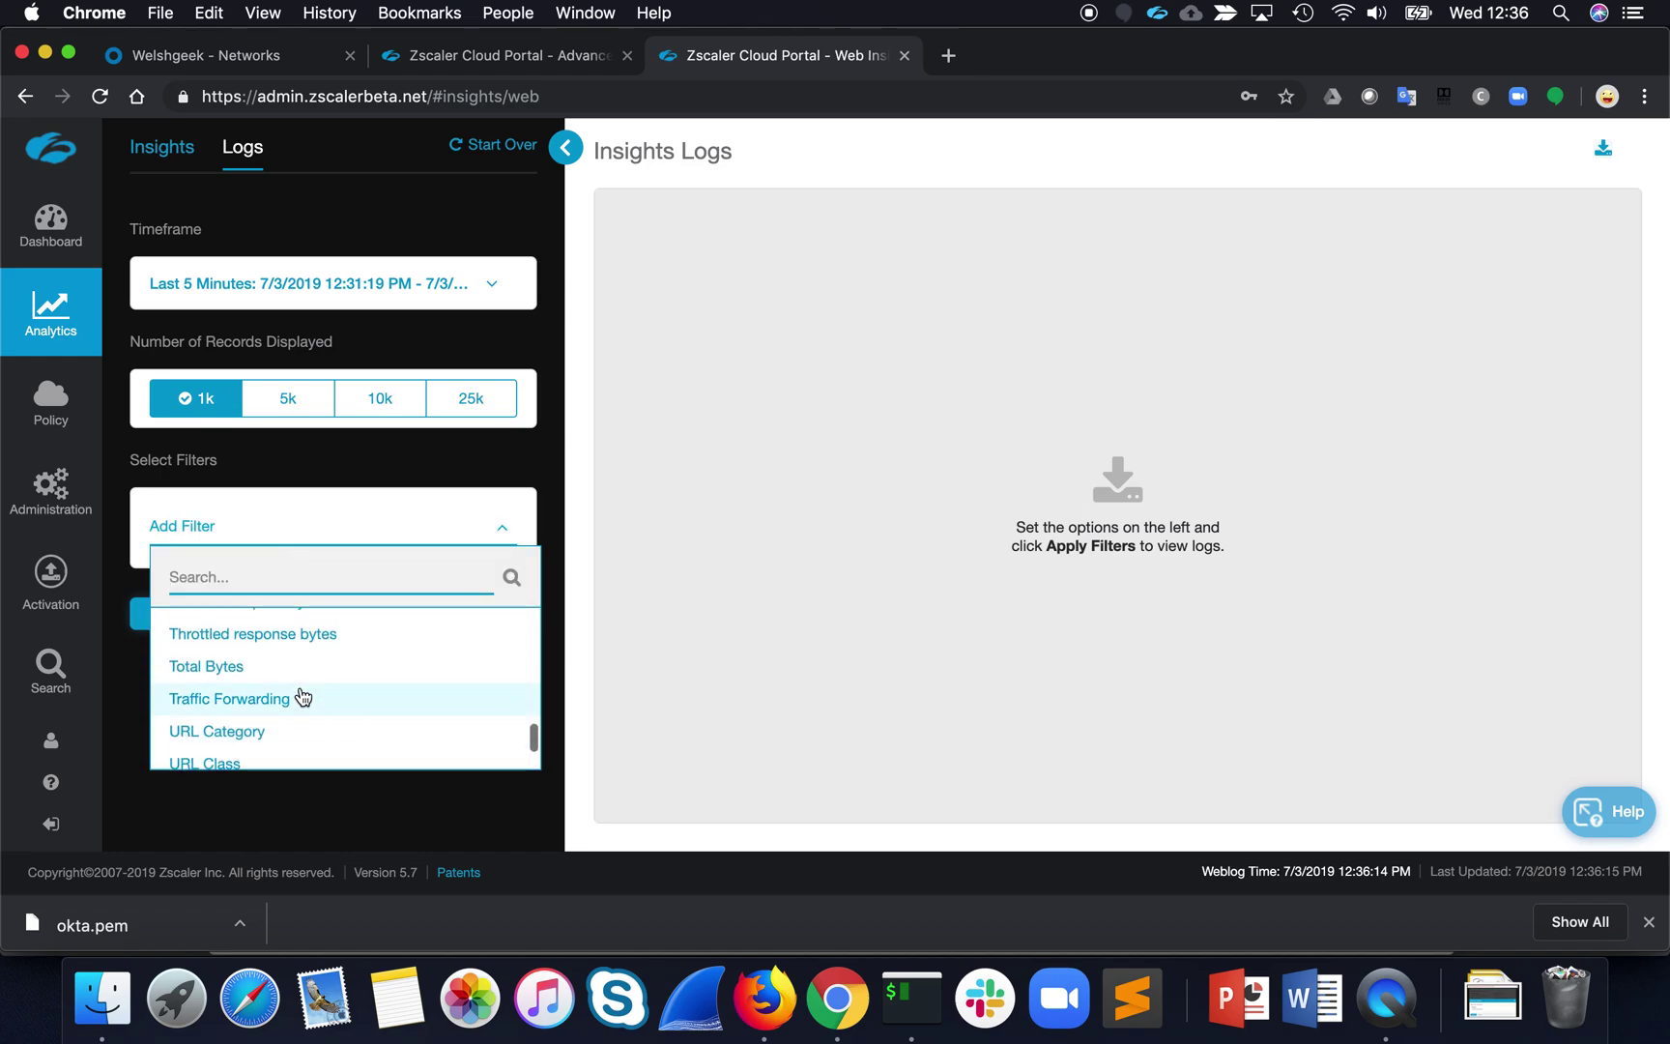
scroll(303, 696, up, 10)
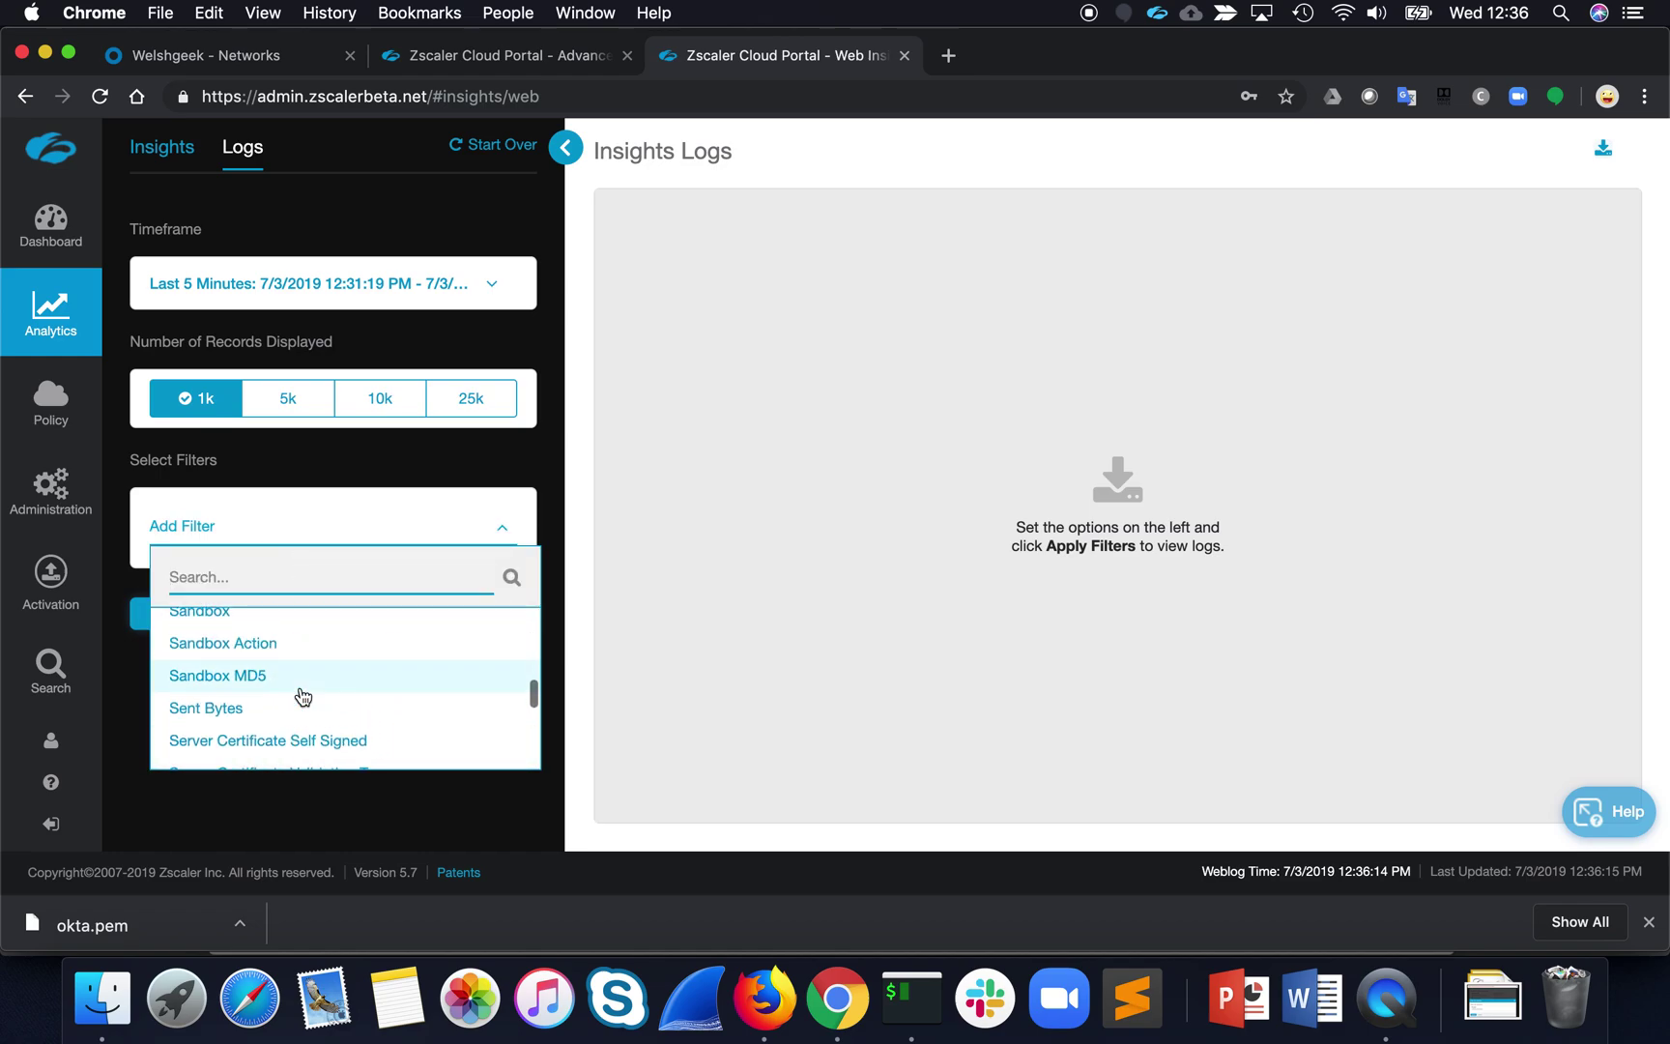
scroll(303, 696, up, 8)
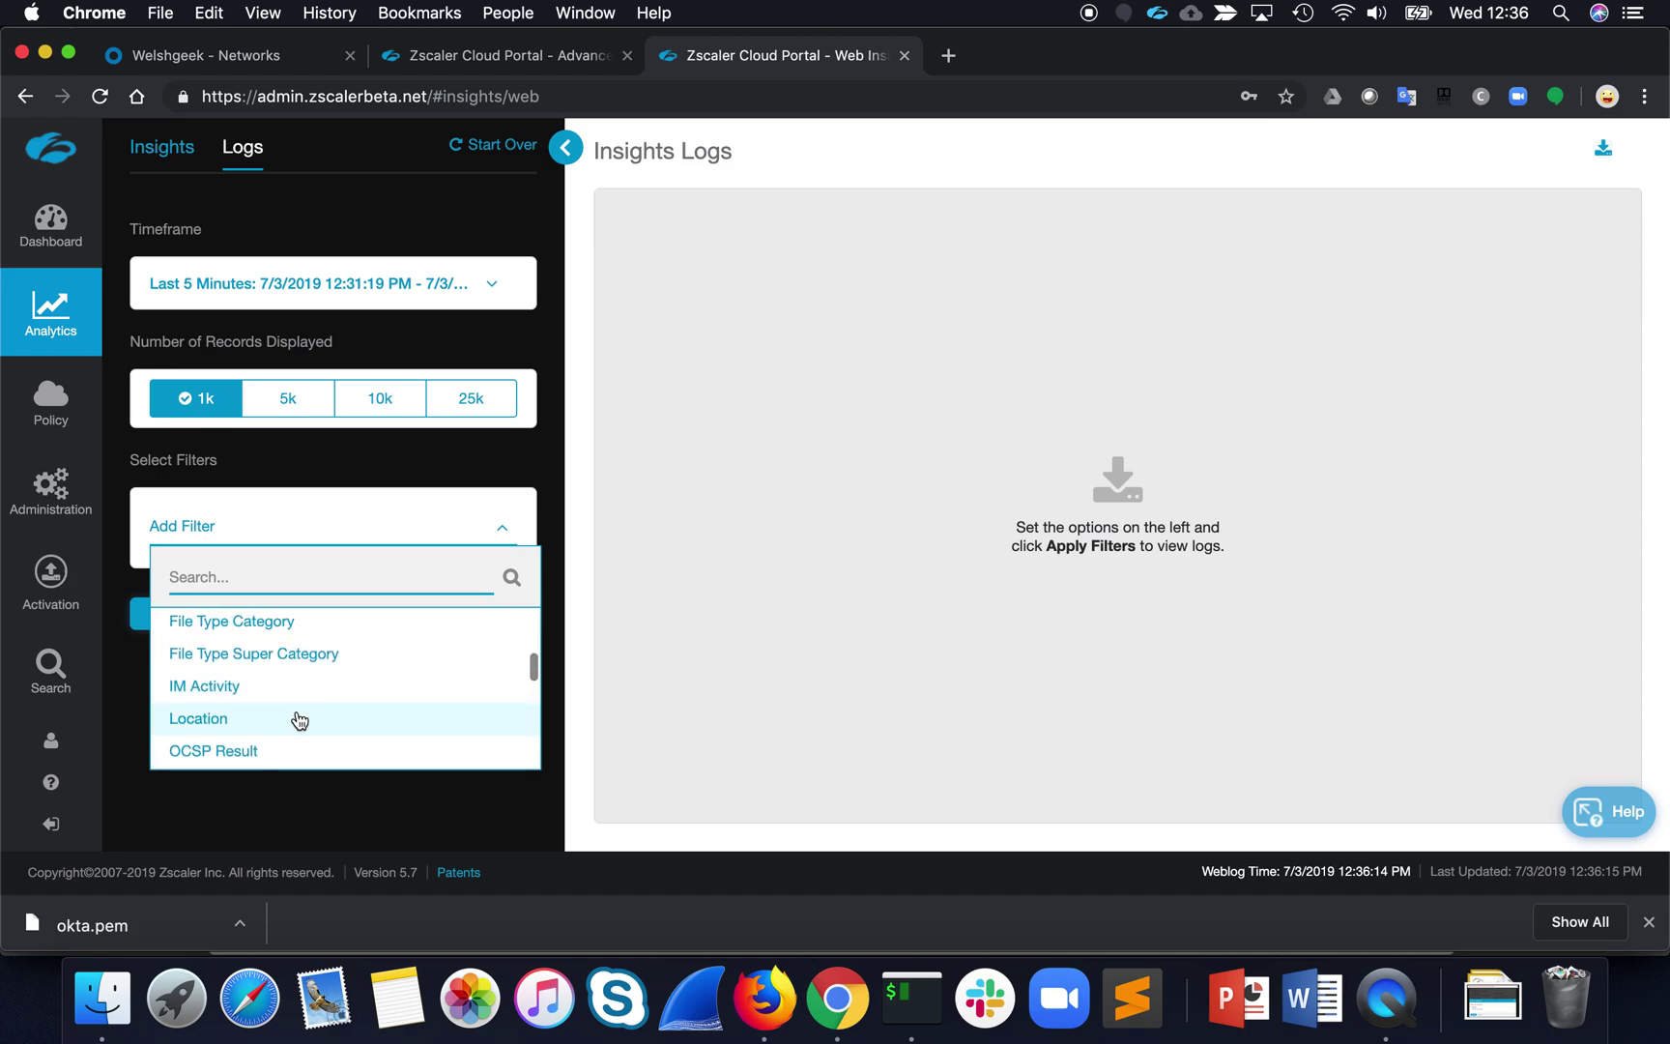
click(299, 720)
click(333, 591)
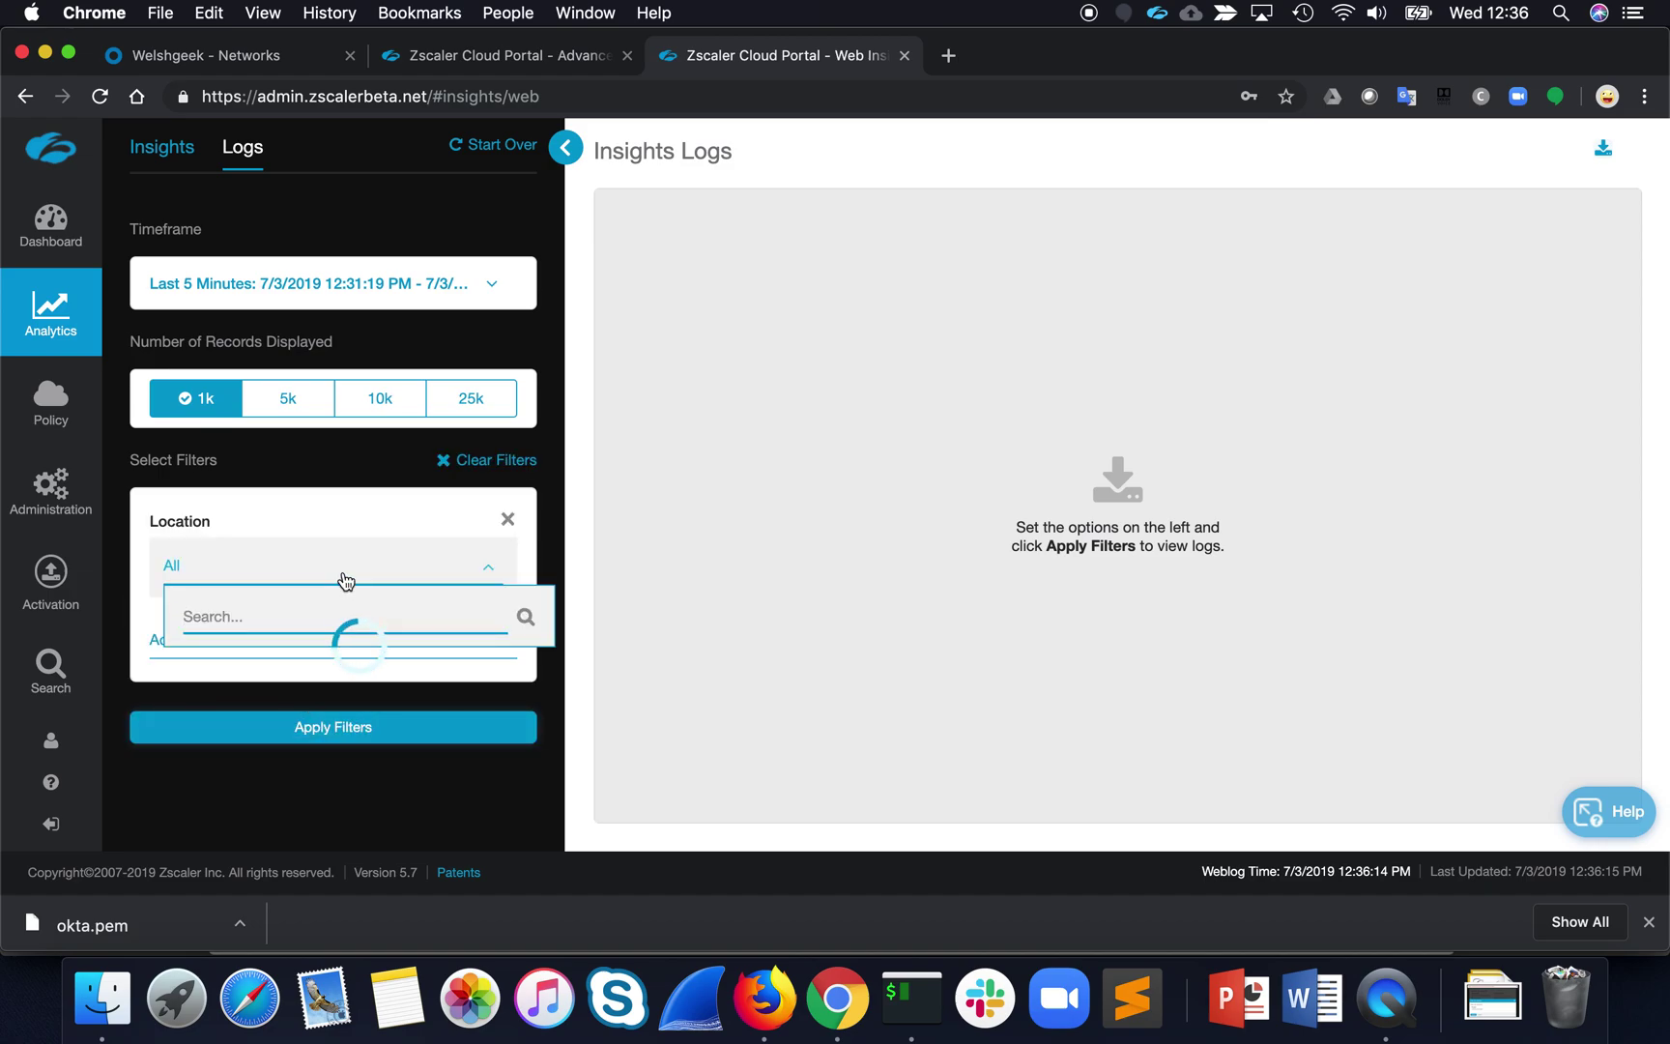
text(bt)
click(217, 675)
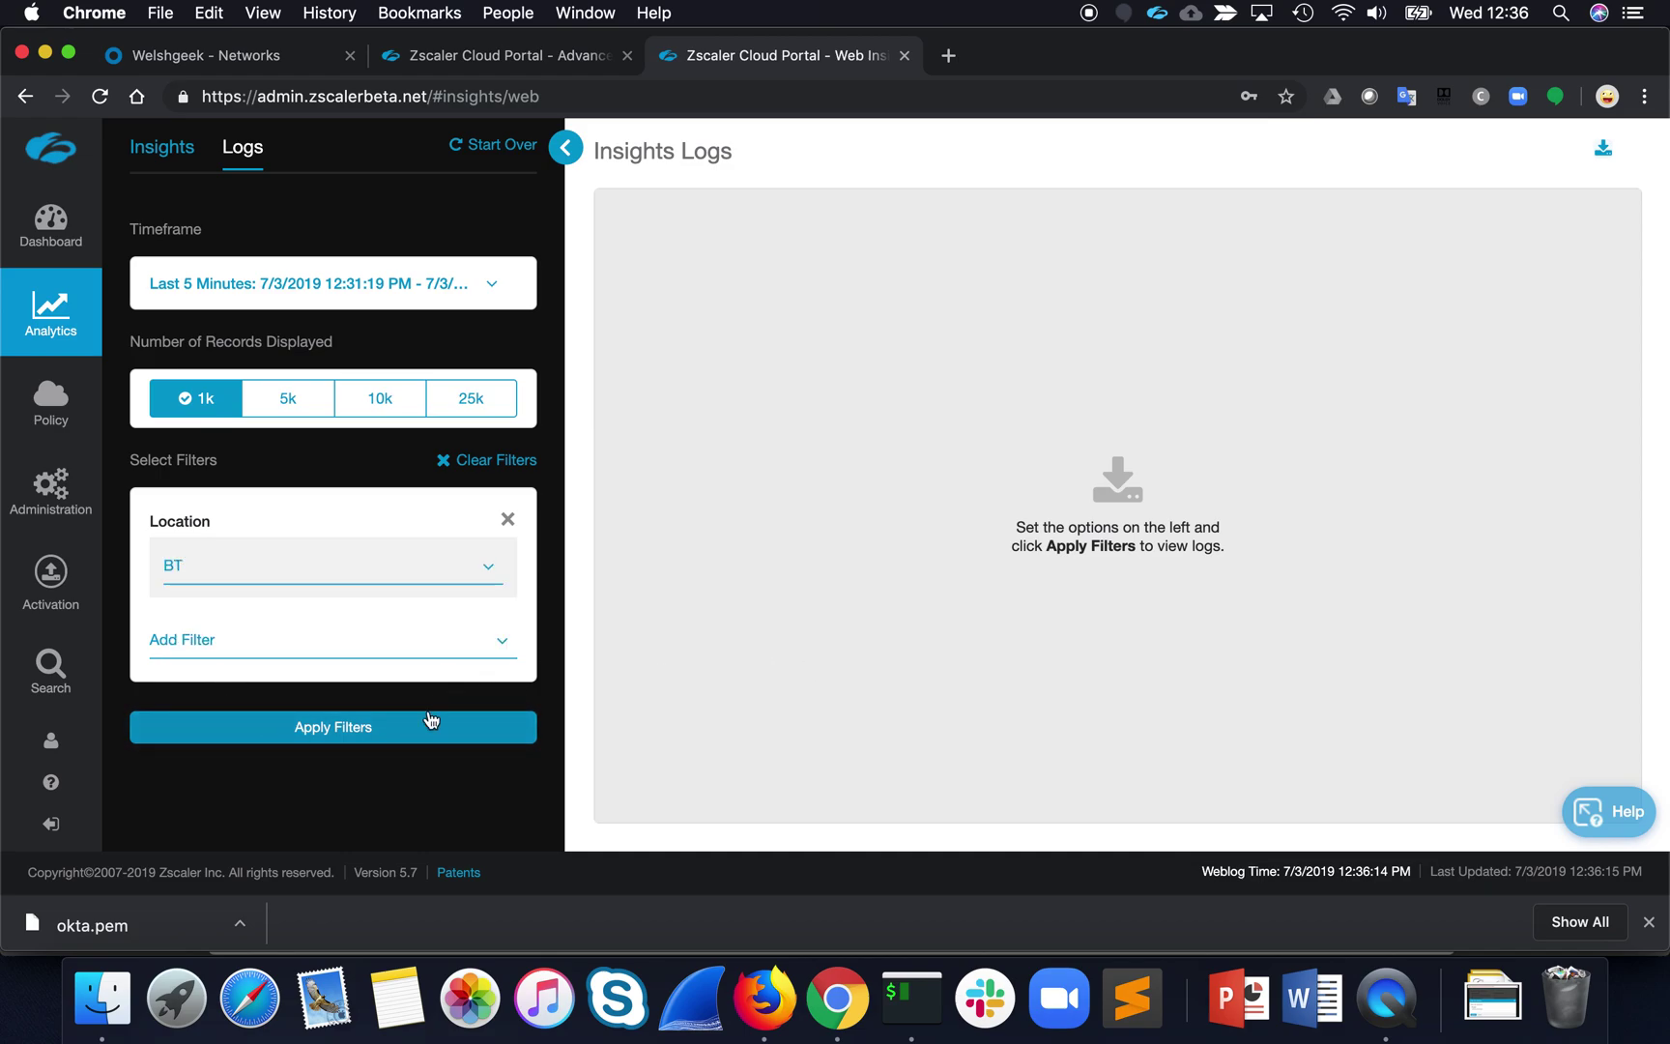
click(325, 735)
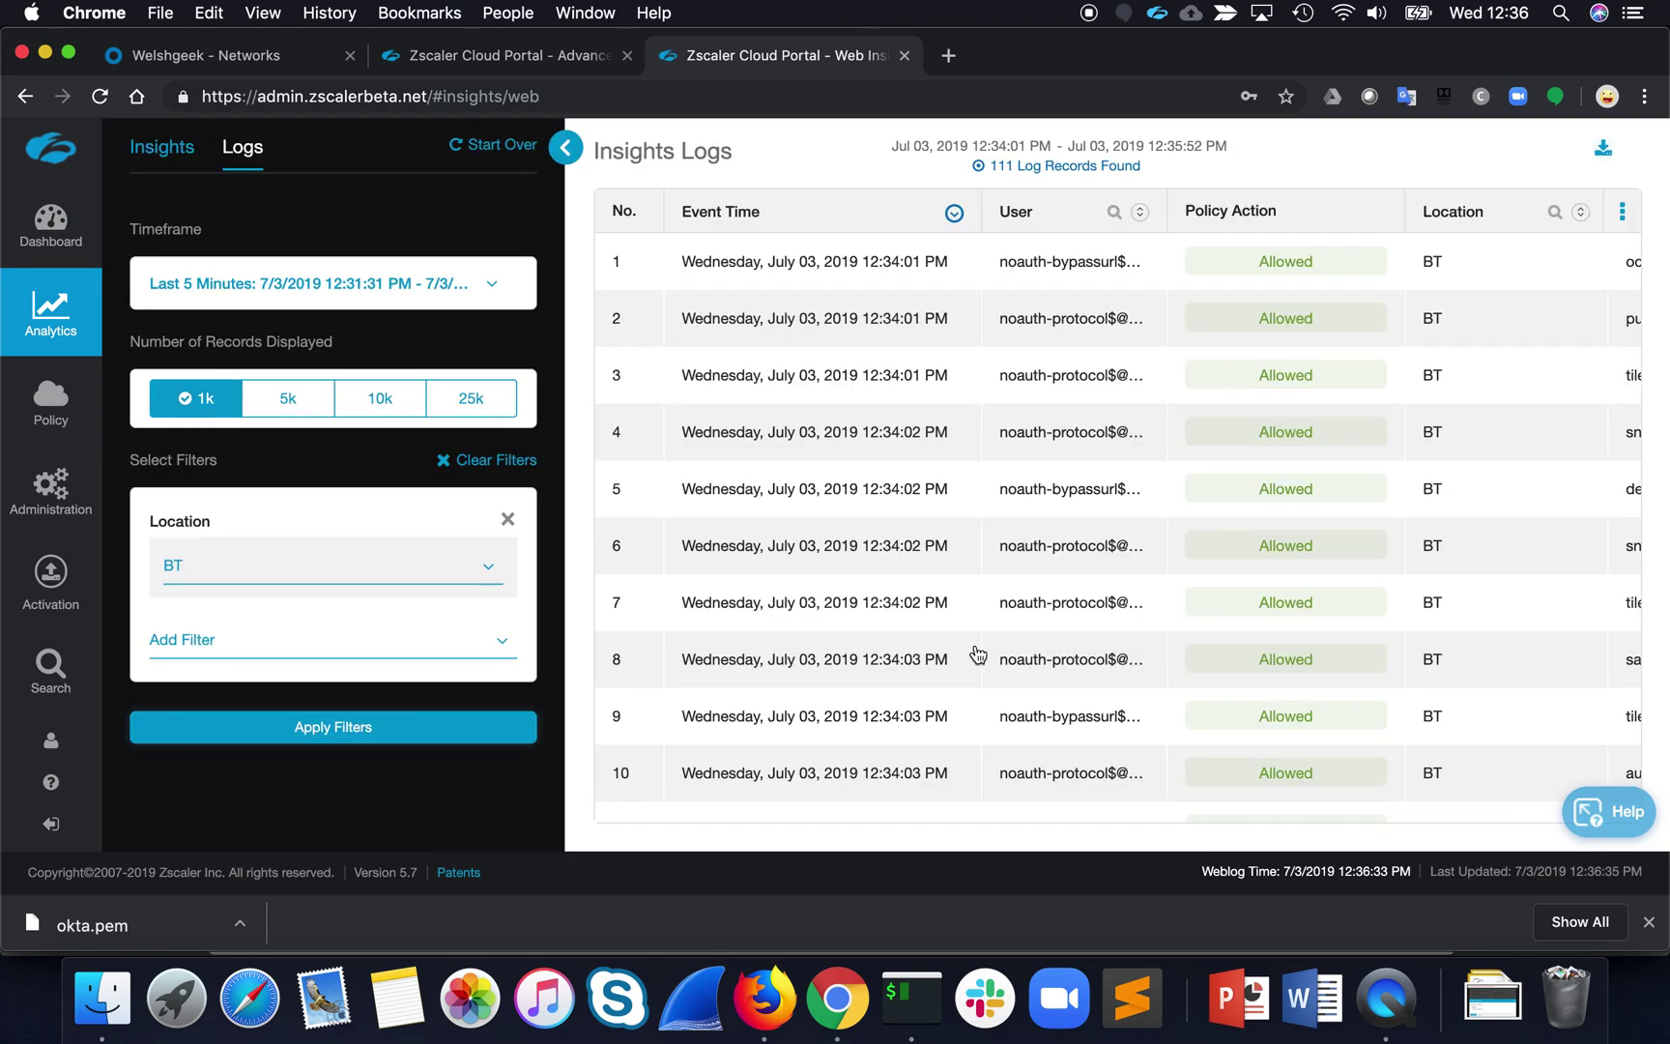
Widen the User column of the BT log table to show fuller user names.
scroll(977, 655, right, 3)
scroll(977, 654, down, 2)
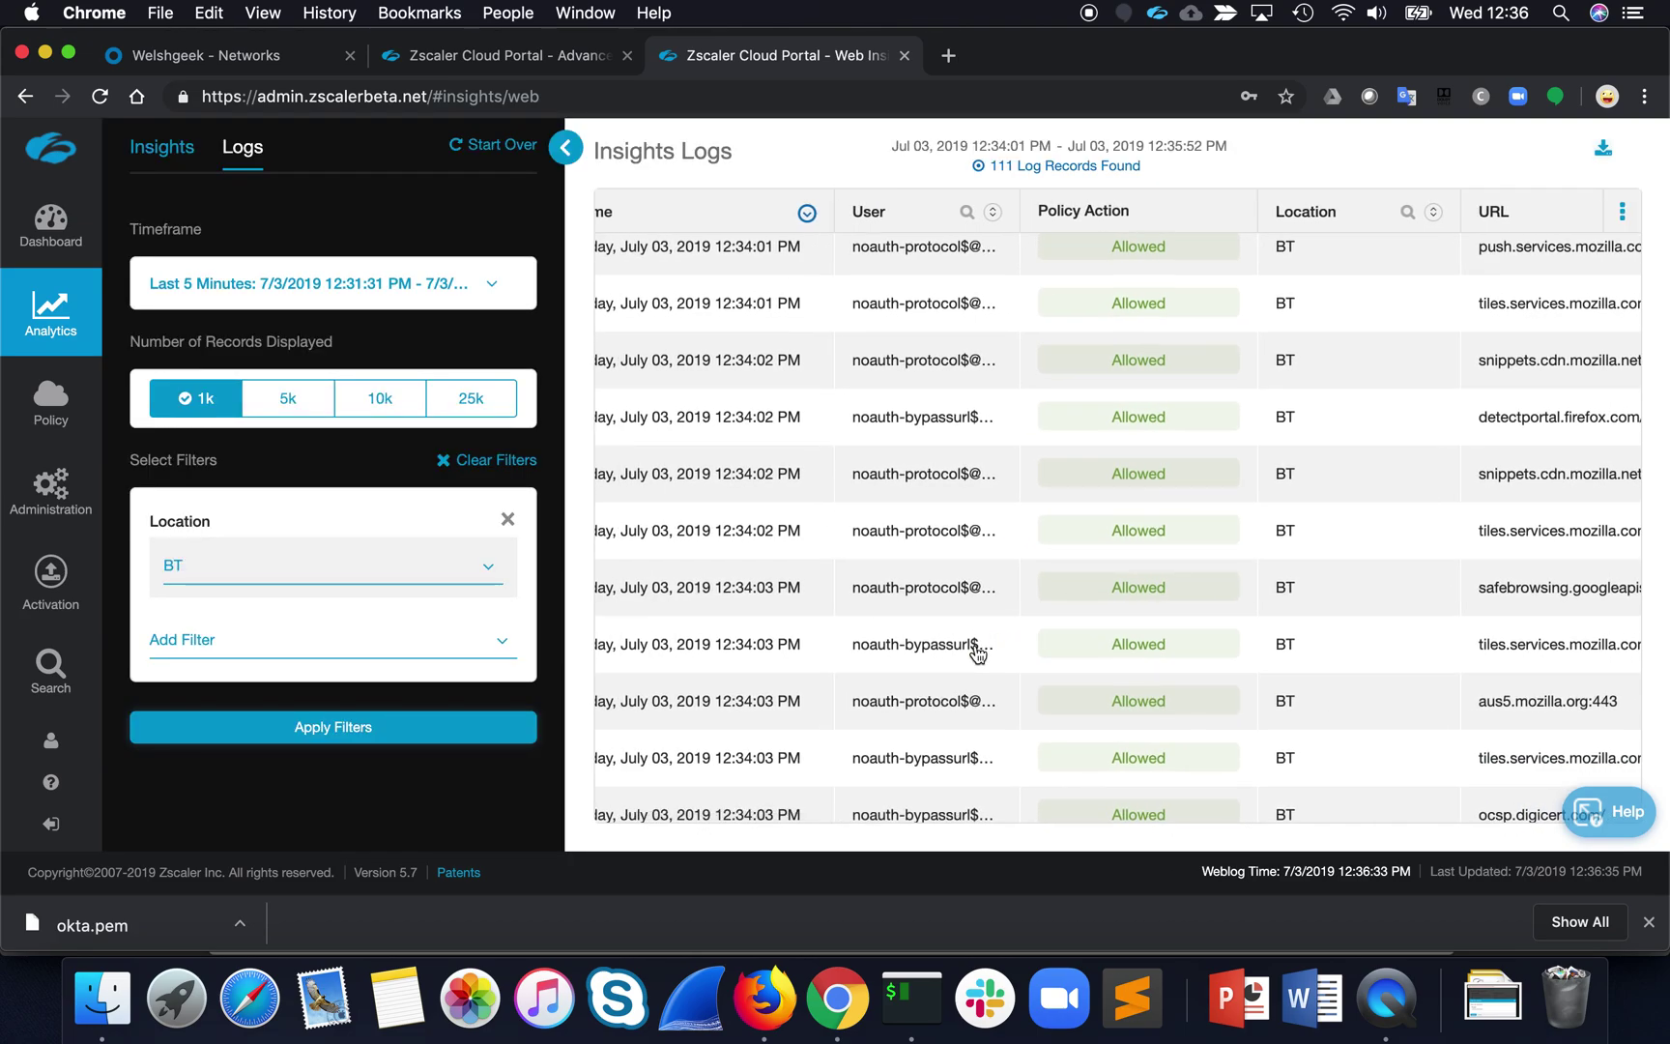
drag(1022, 209, 1099, 208)
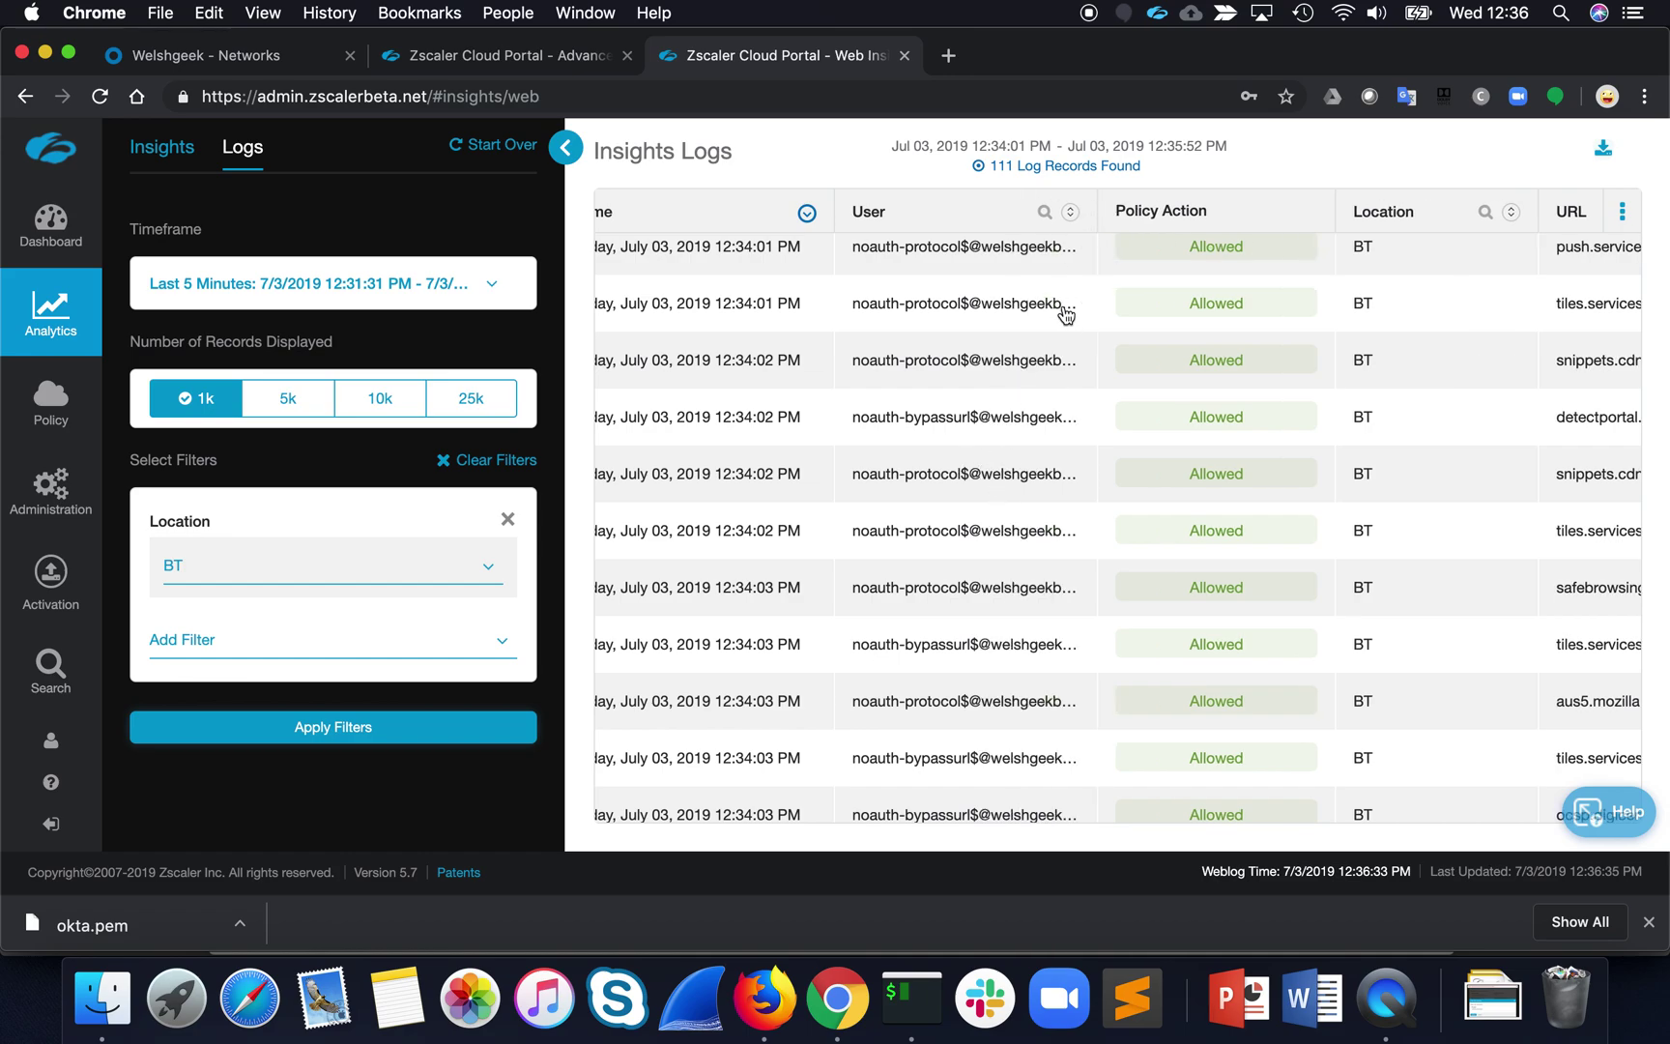
Check that the Okta login/sso_iwa and app/userhome requests show policy action Allowed.
scroll(1006, 417, down, 4)
scroll(1008, 418, right, 3)
scroll(1006, 418, right, 3)
scroll(1006, 417, down, 10)
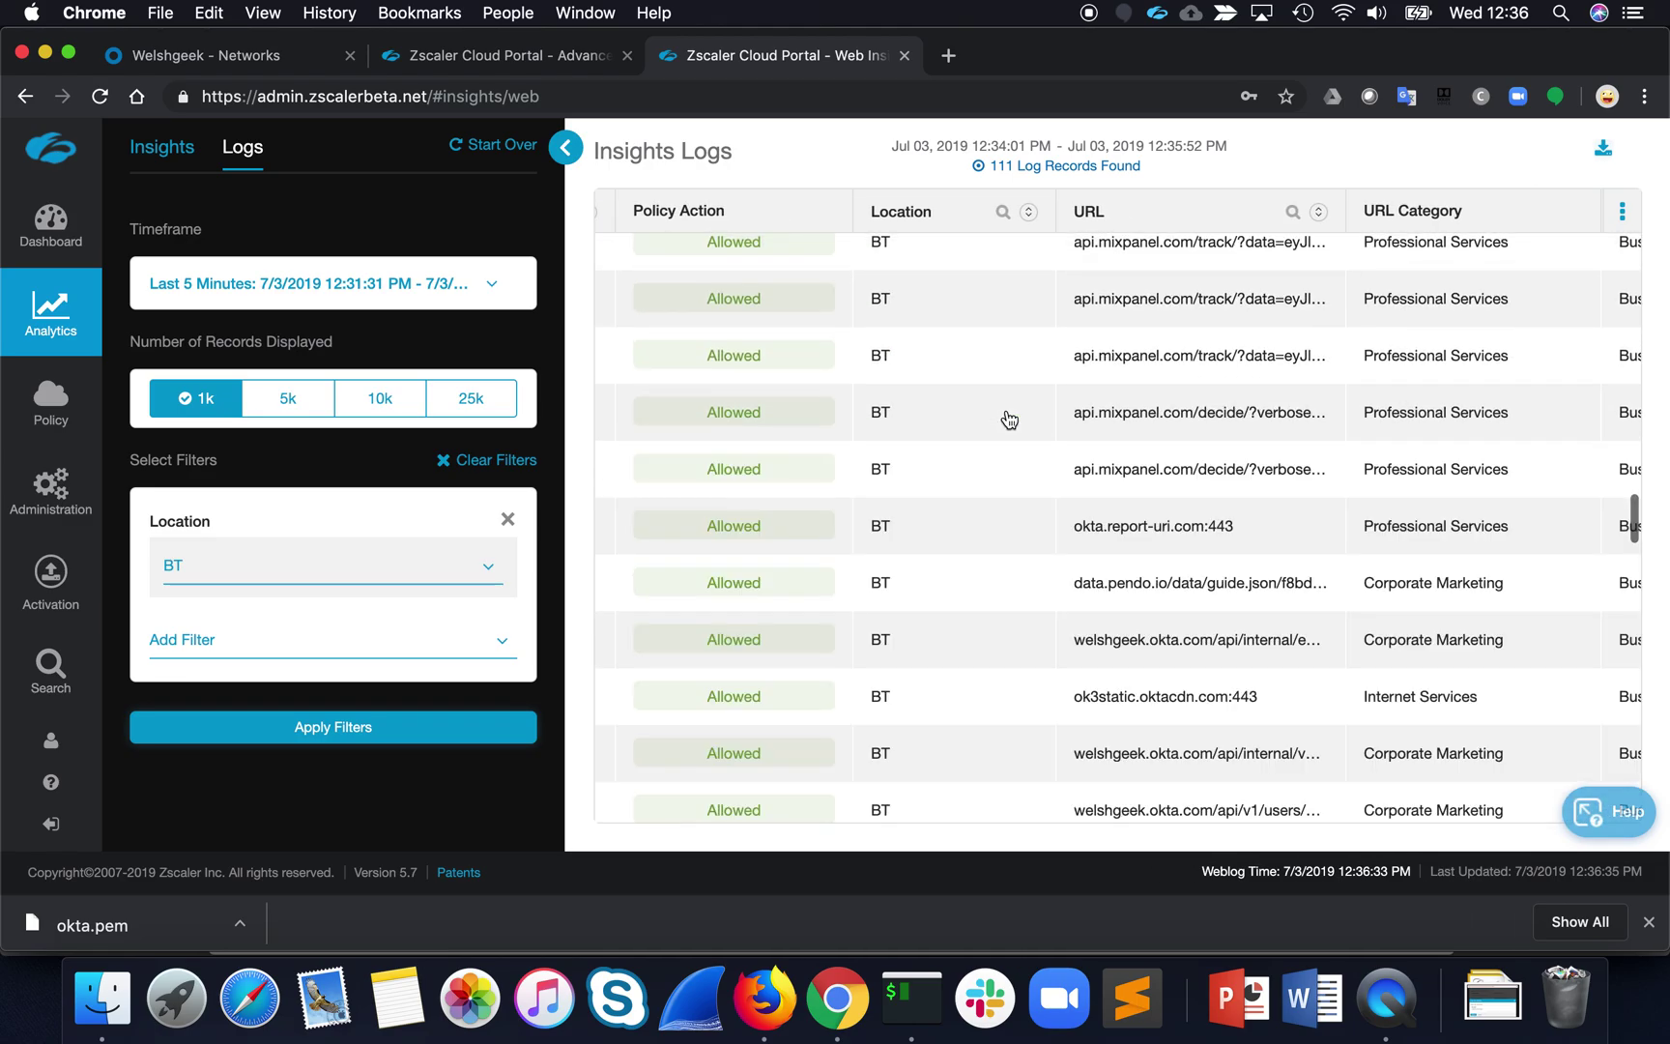
scroll(1009, 419, down, 5)
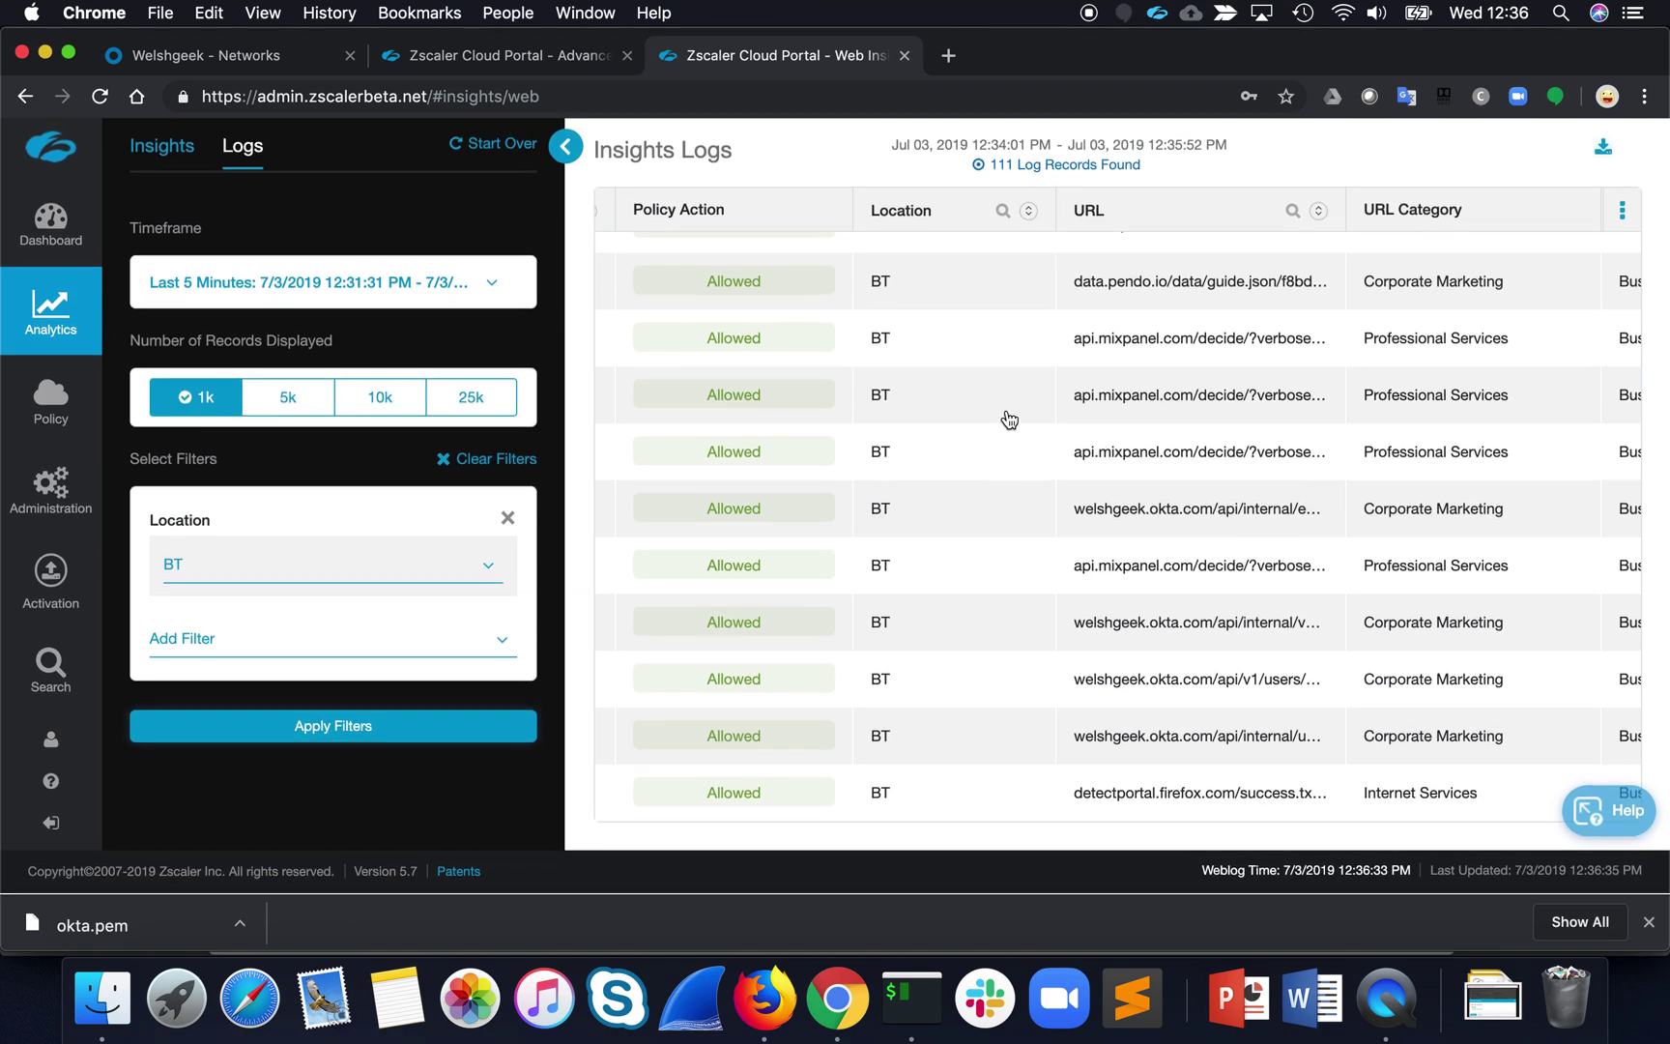
scroll(1009, 419, up, 3)
scroll(1008, 419, down, 1)
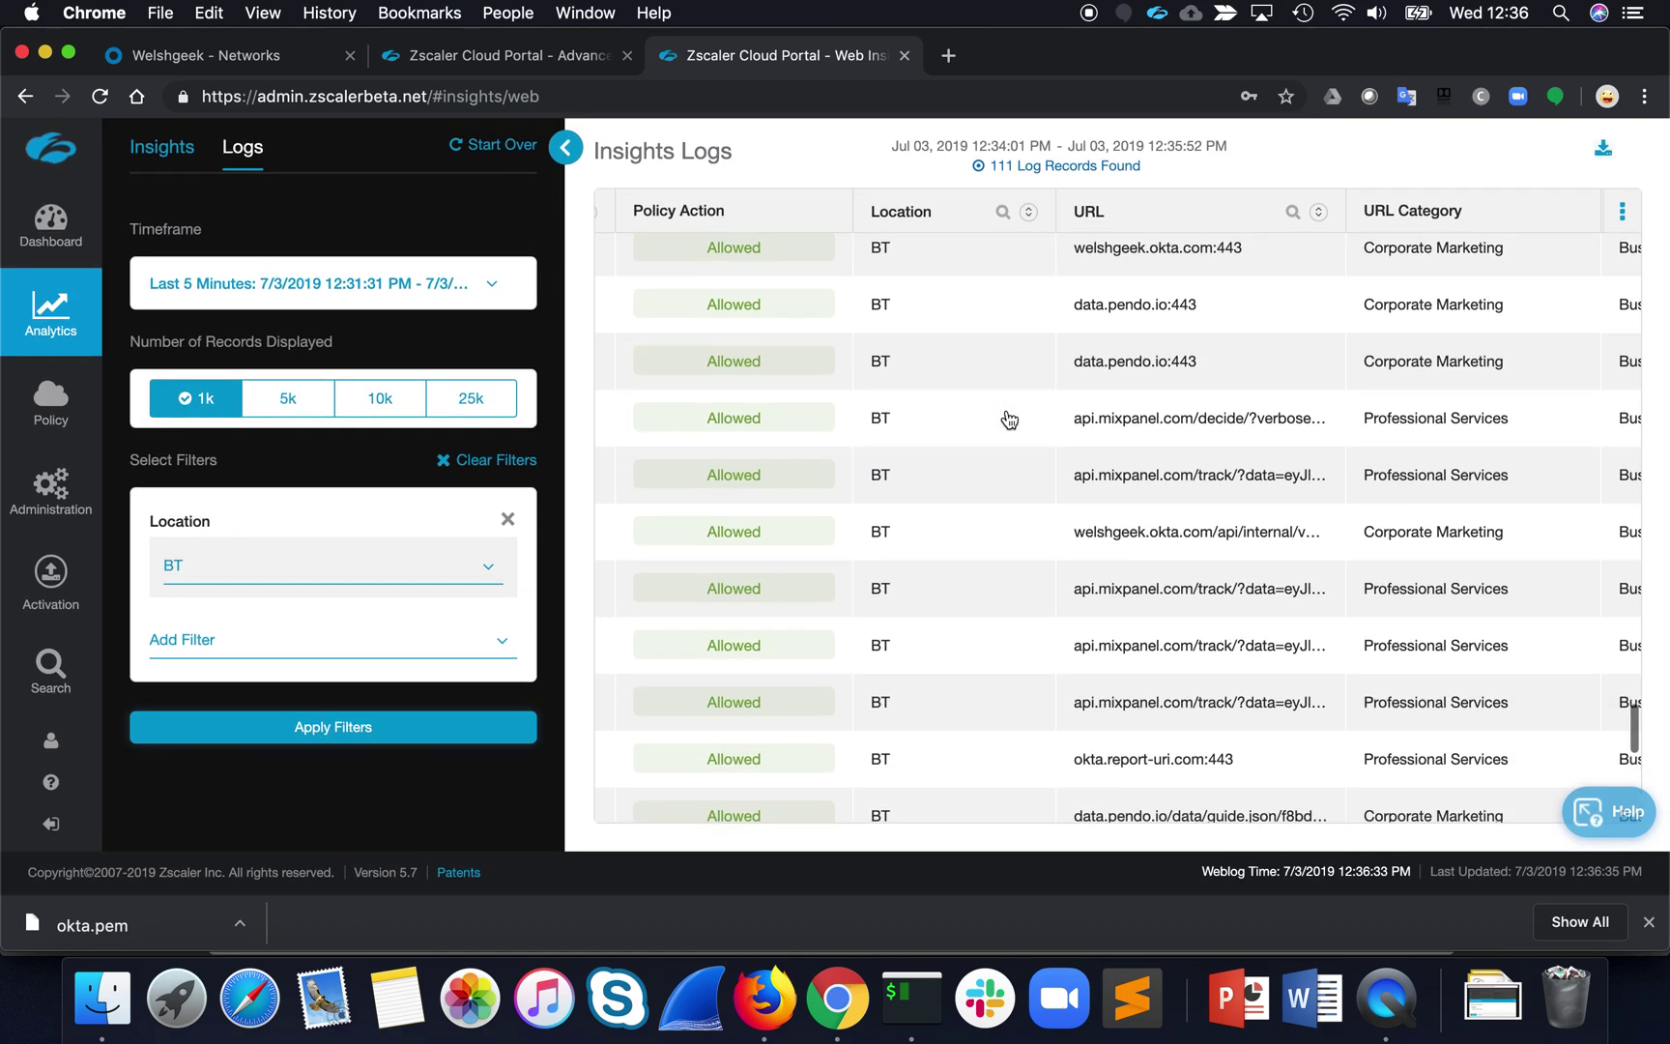
scroll(1097, 737, up, 5)
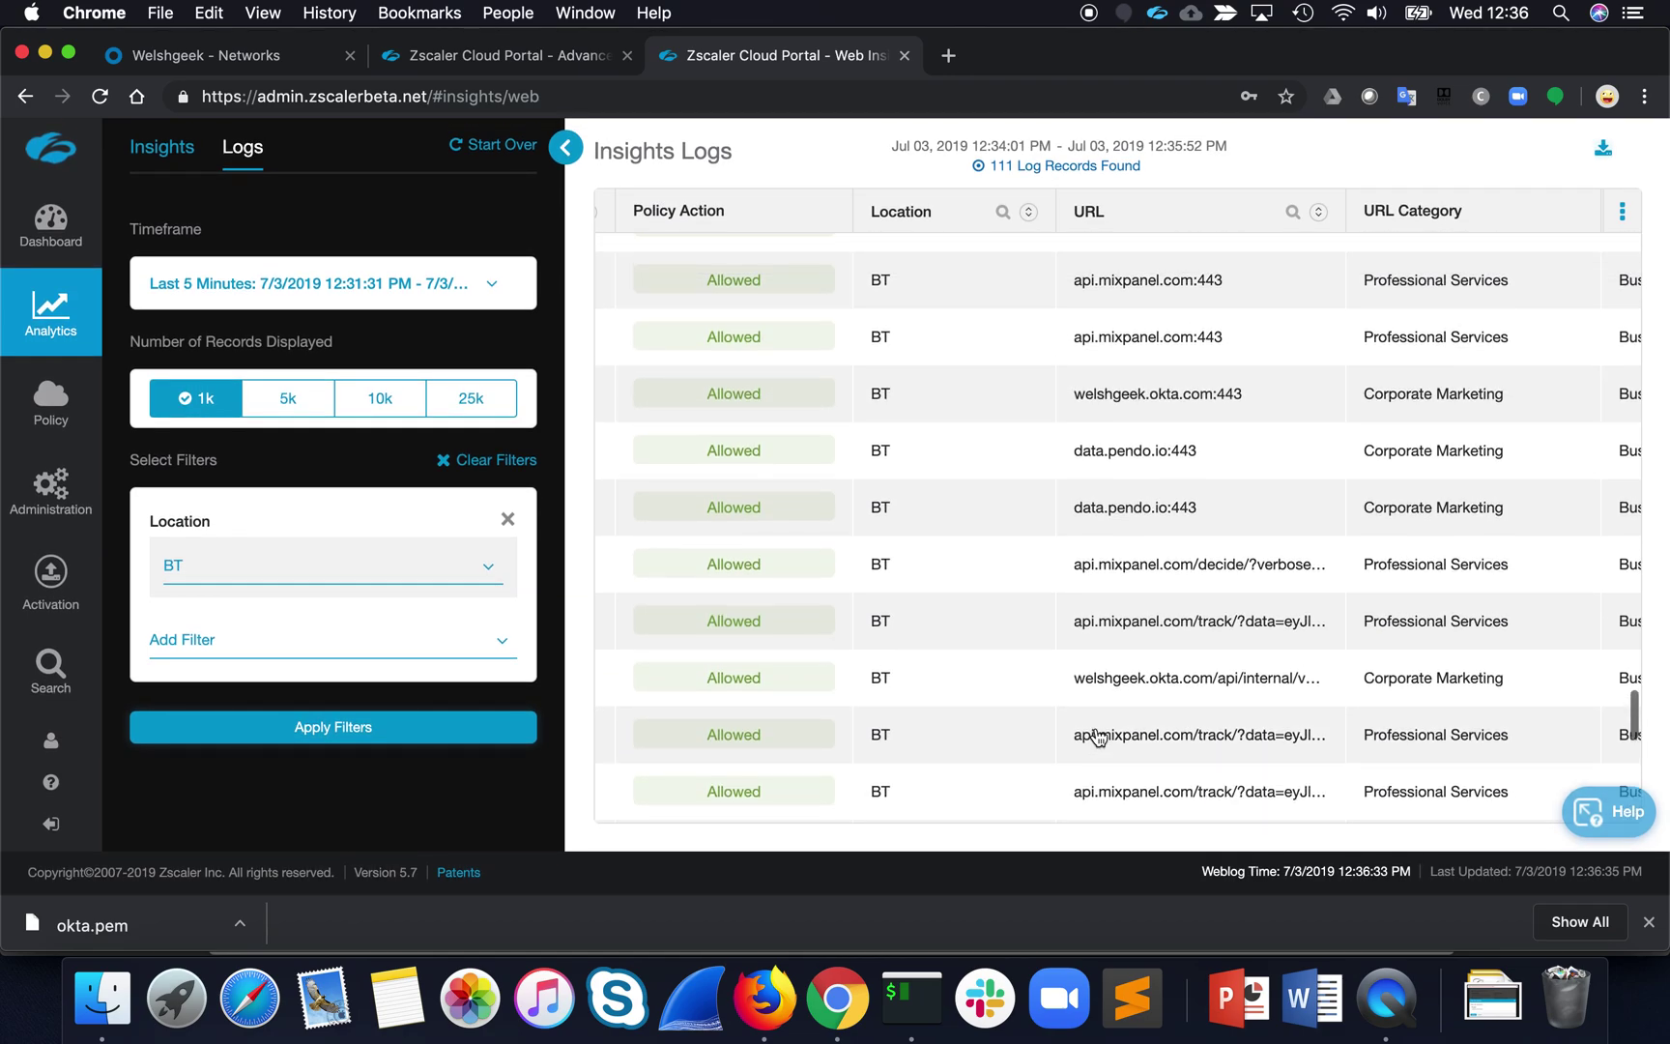
scroll(1097, 738, up, 5)
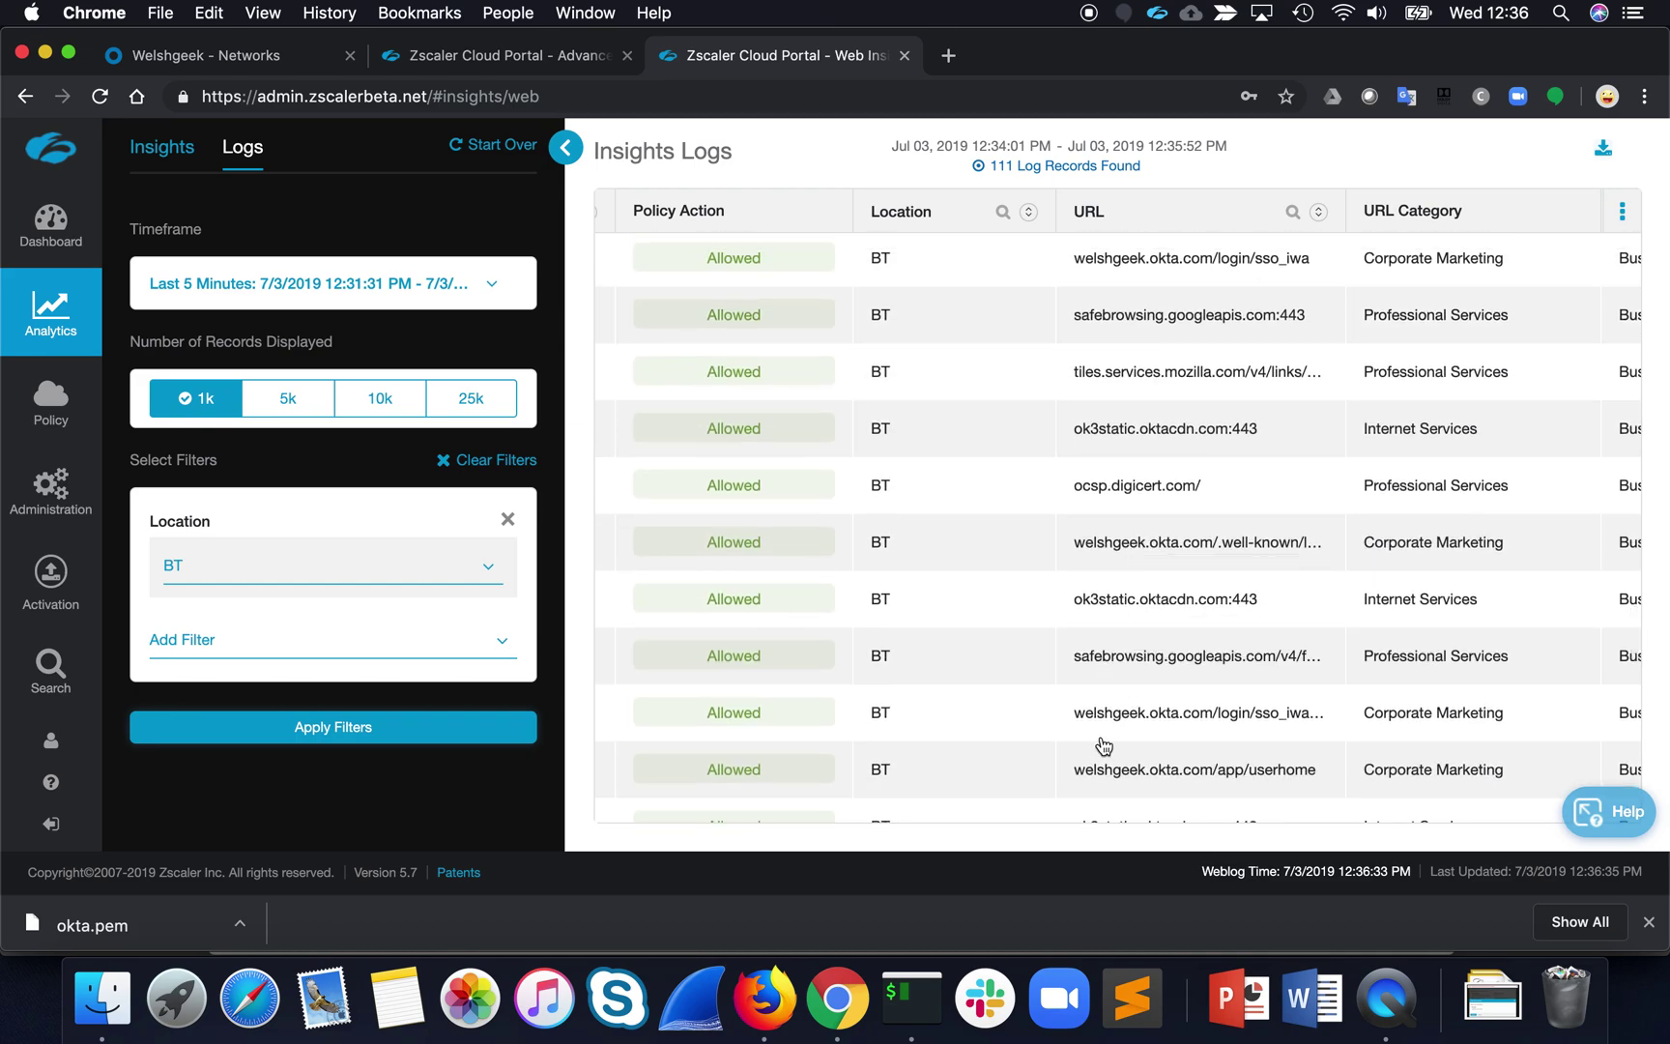
scroll(1191, 725, down, 2)
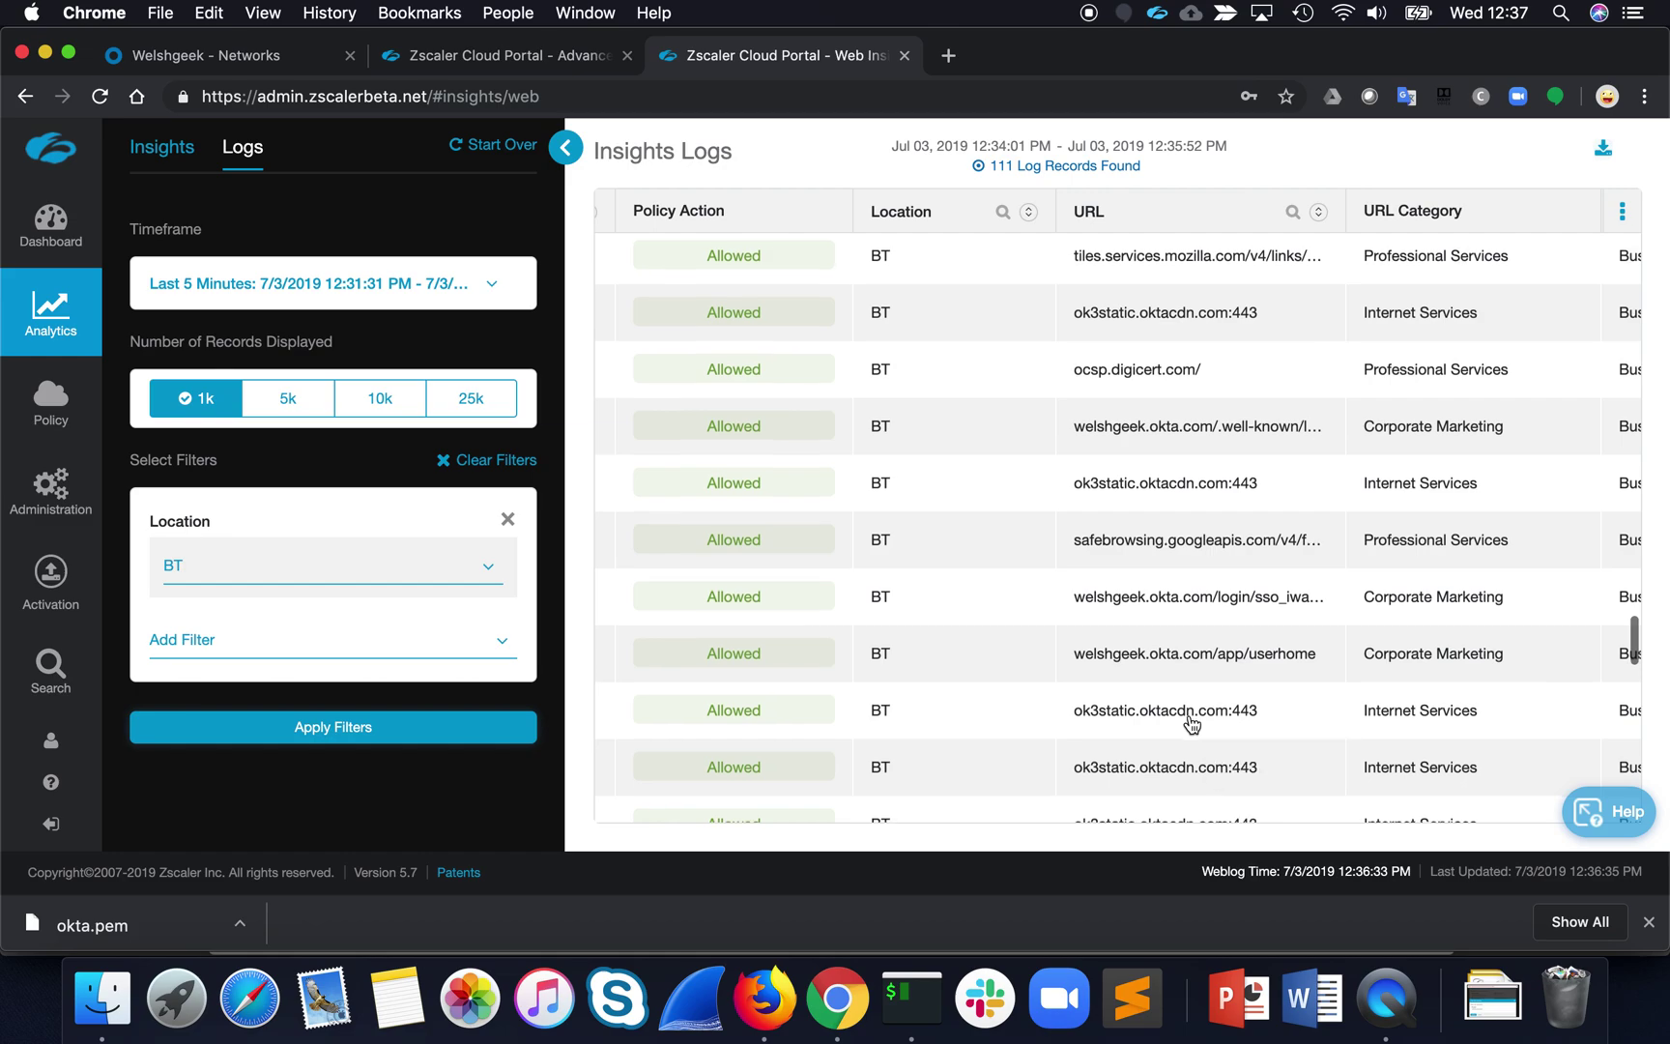
scroll(1254, 670, down, 3)
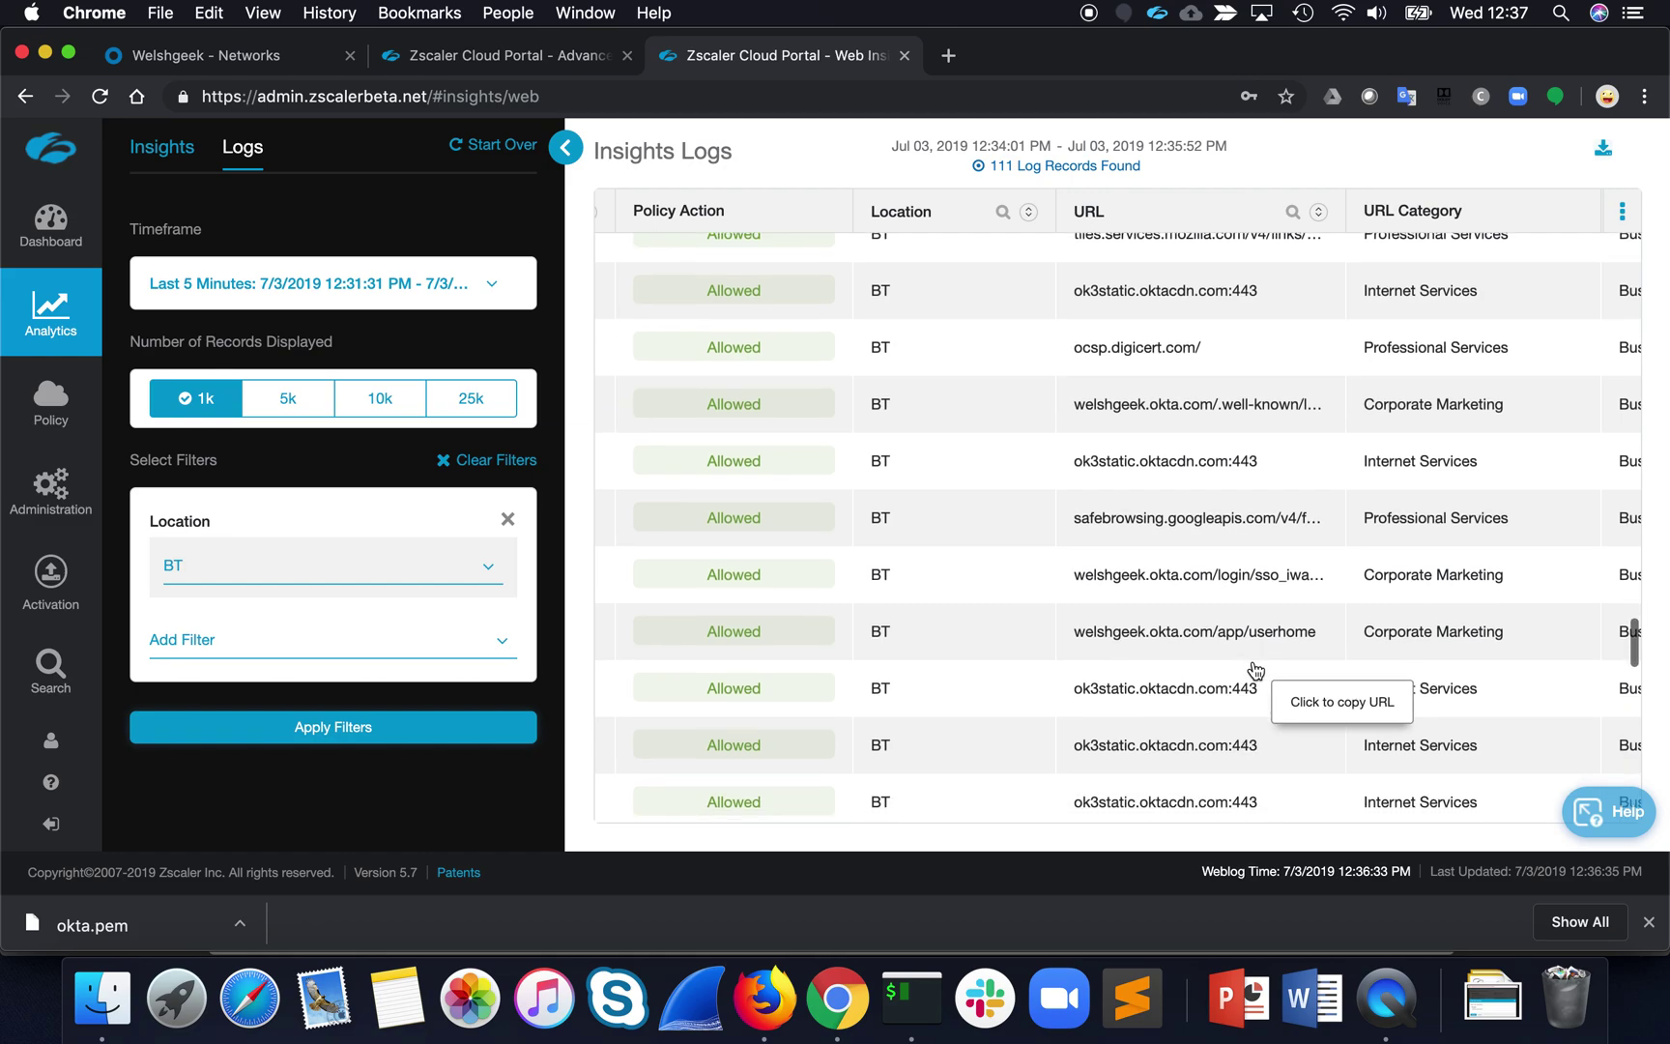